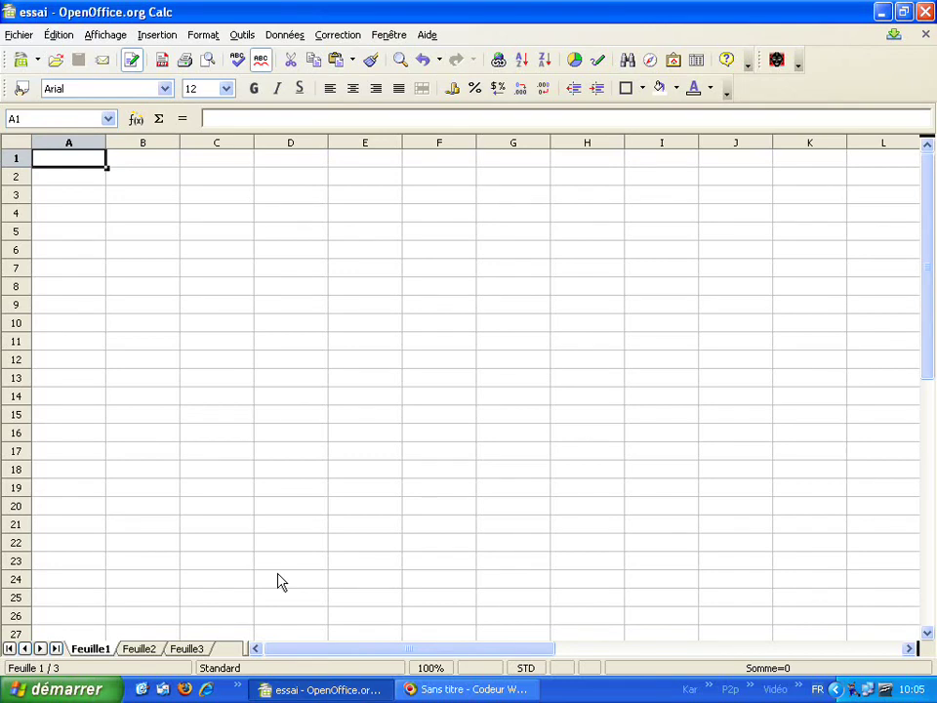
- Look at the Feuille3 logo sheet, then return to Feuille1 and go to cell B2
left_click(186, 650)
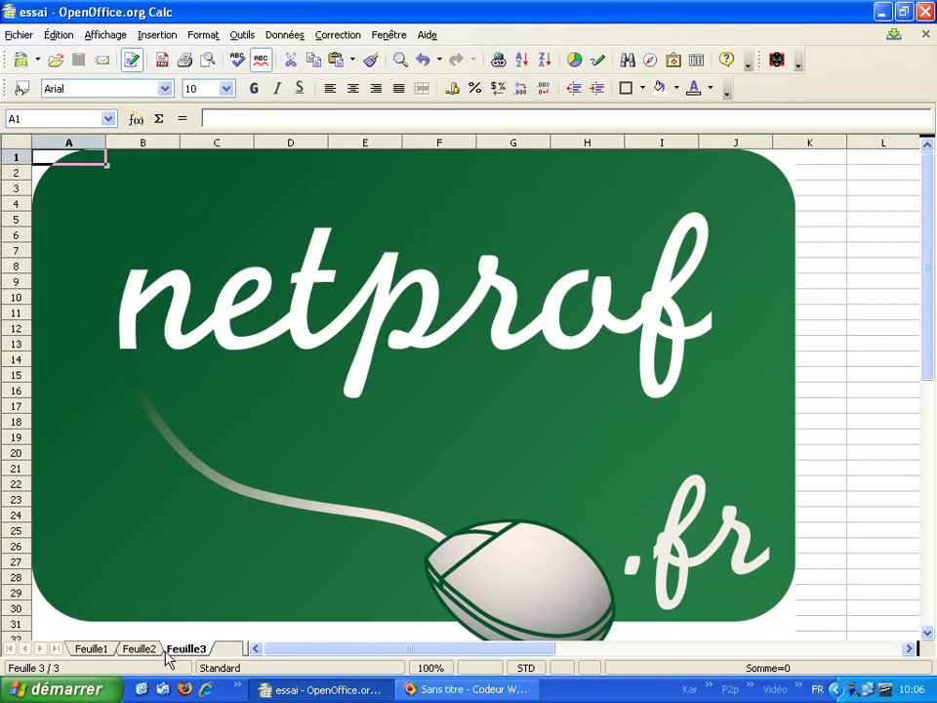
left_click(90, 649)
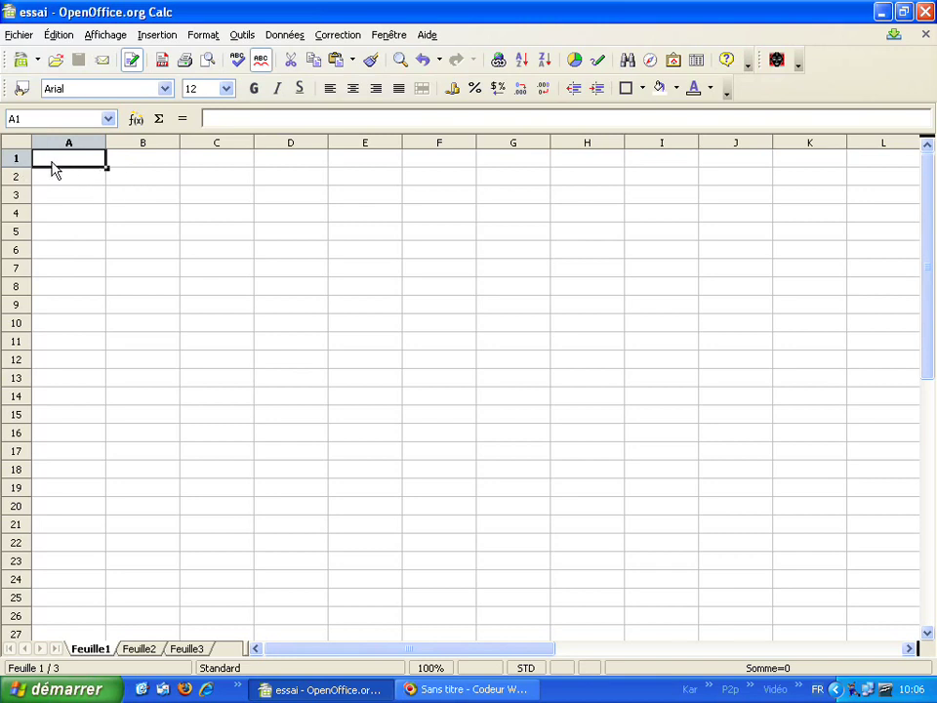
left_click(145, 178)
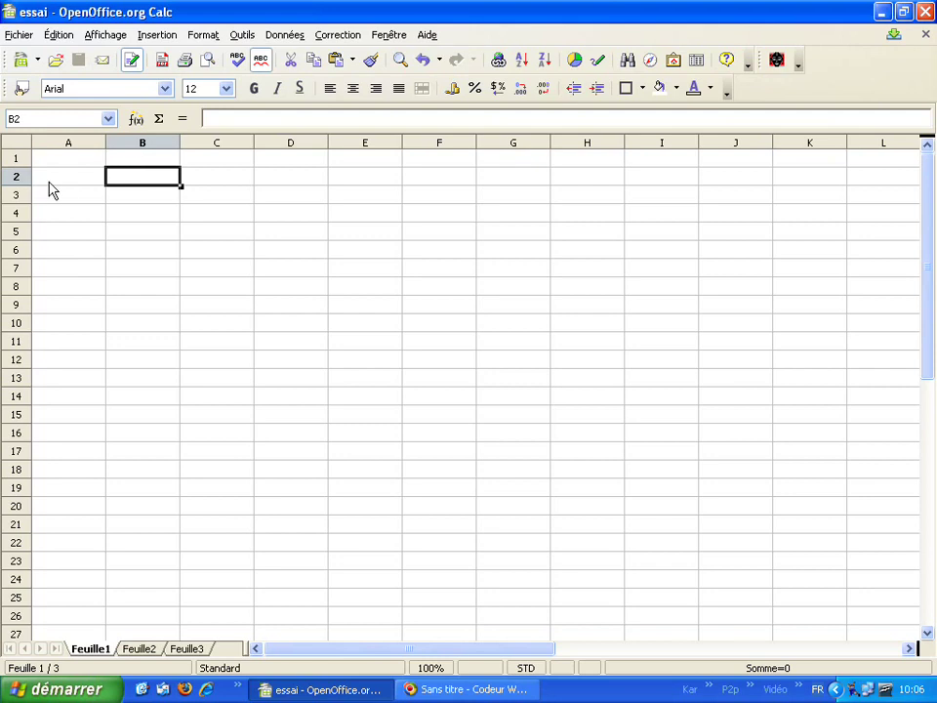
left_click(296, 180)
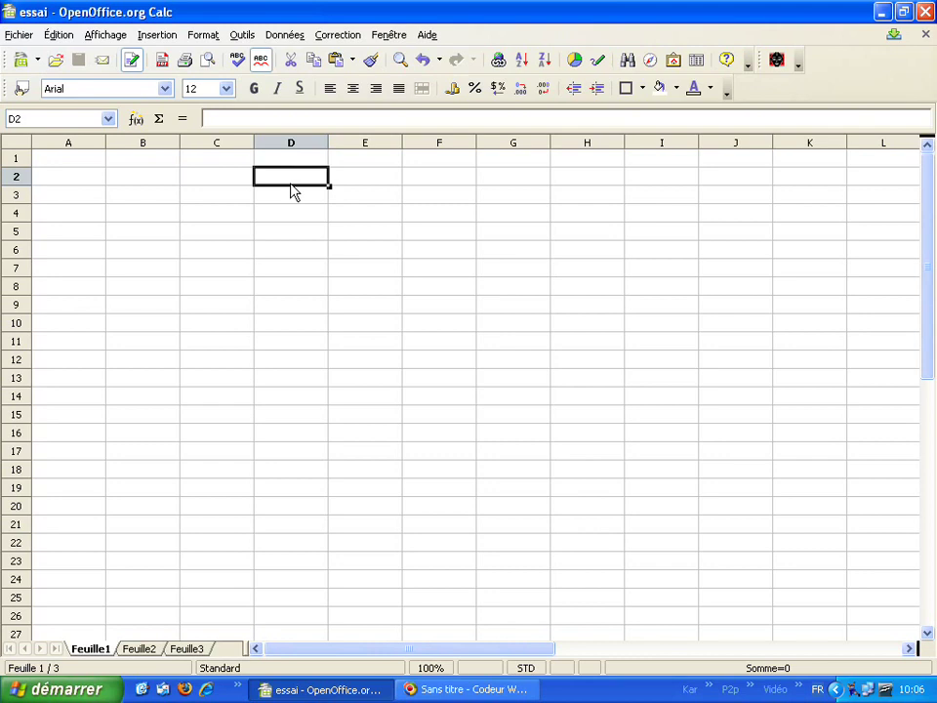
left_click(73, 161)
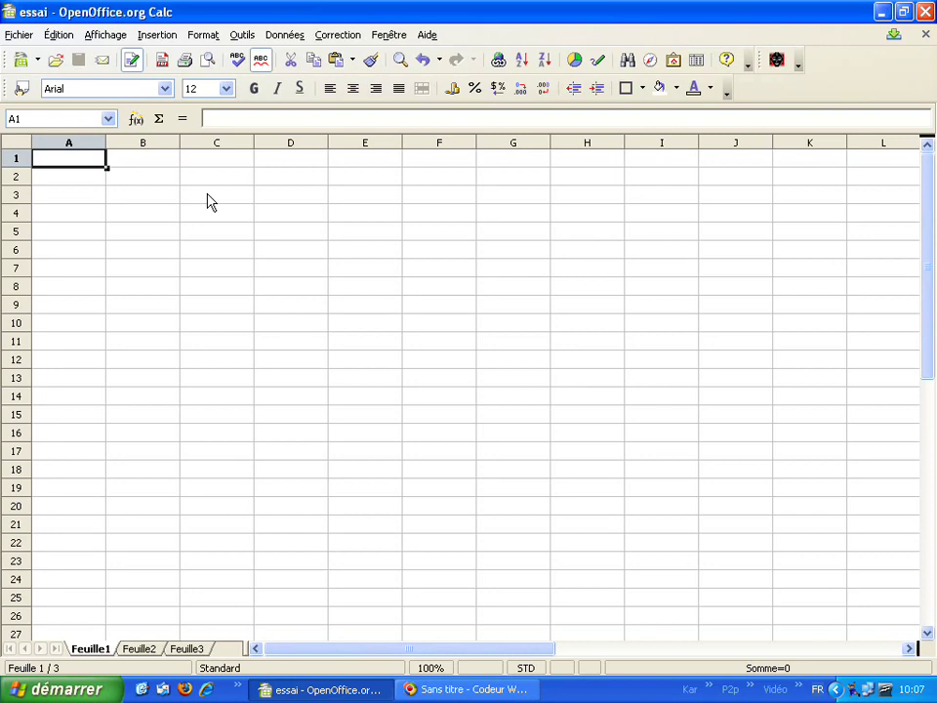
left_click(152, 176)
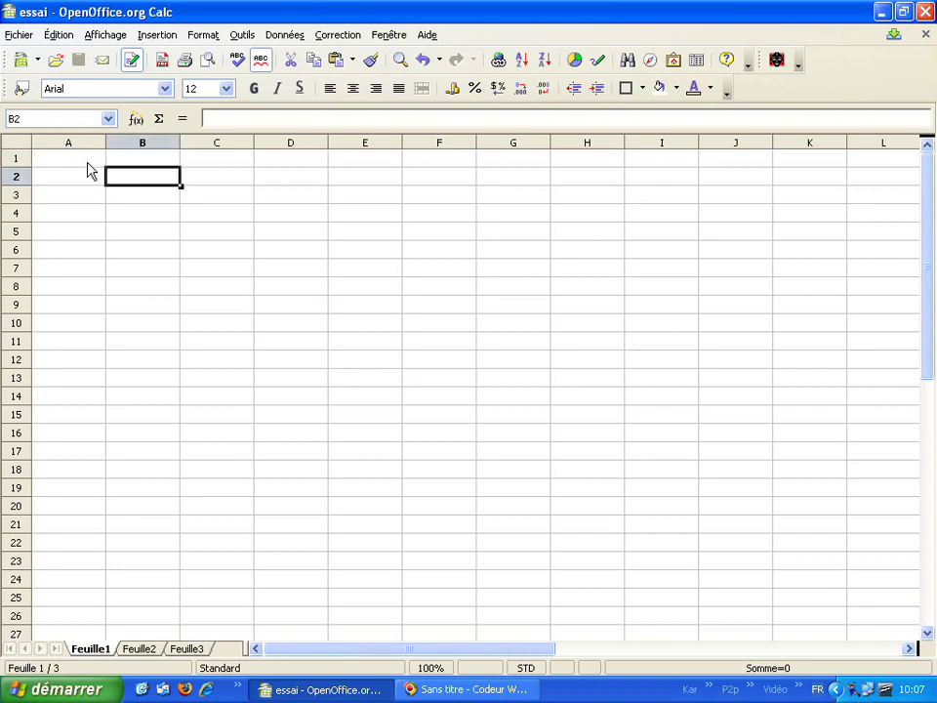
key("ctrl+Home")
key("Right")
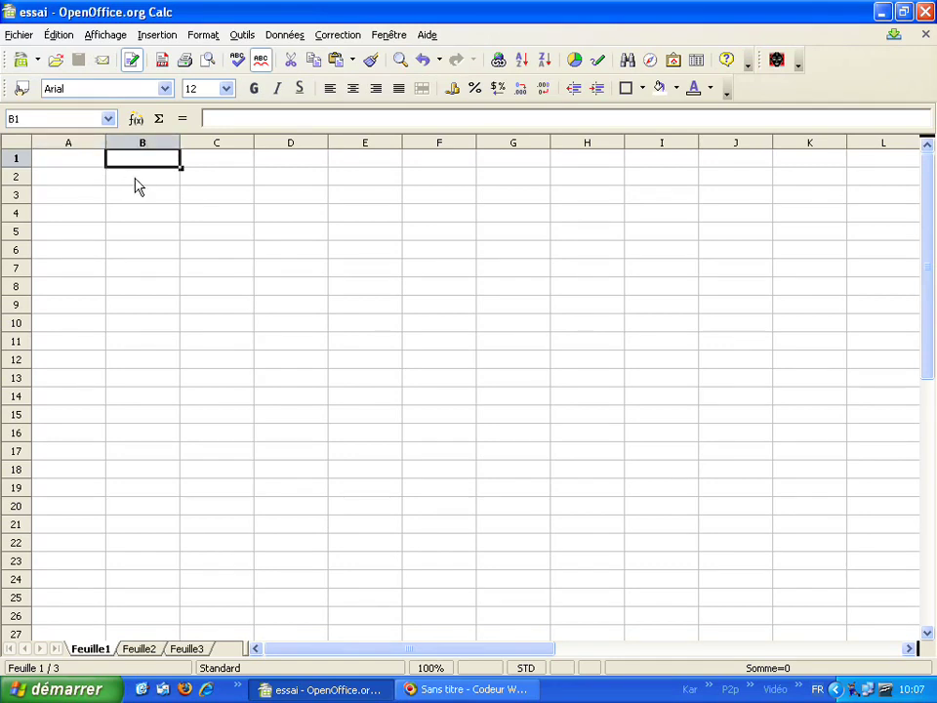
key("Down")
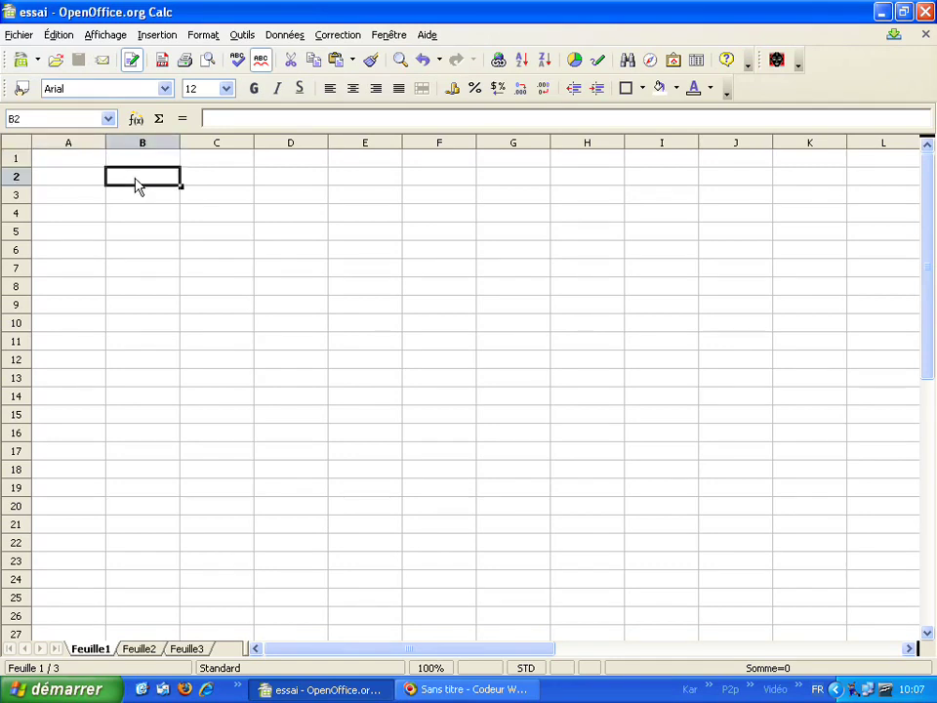
- Enter the test text 'fsdhshgk' in B2 and 'bonjour' in B3
type("fsdhshgk")
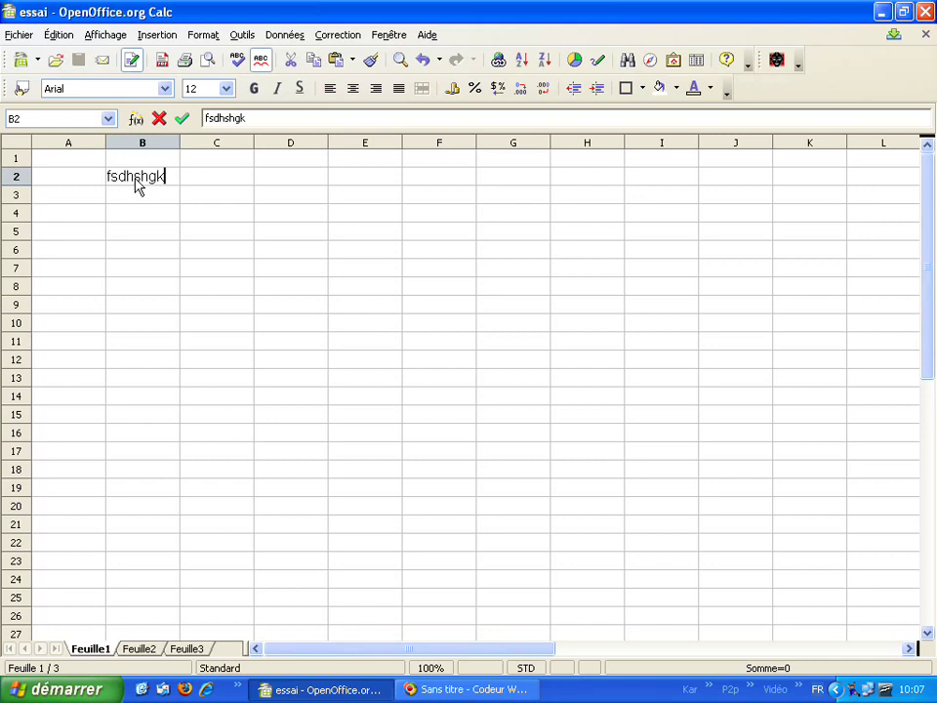
key("Return")
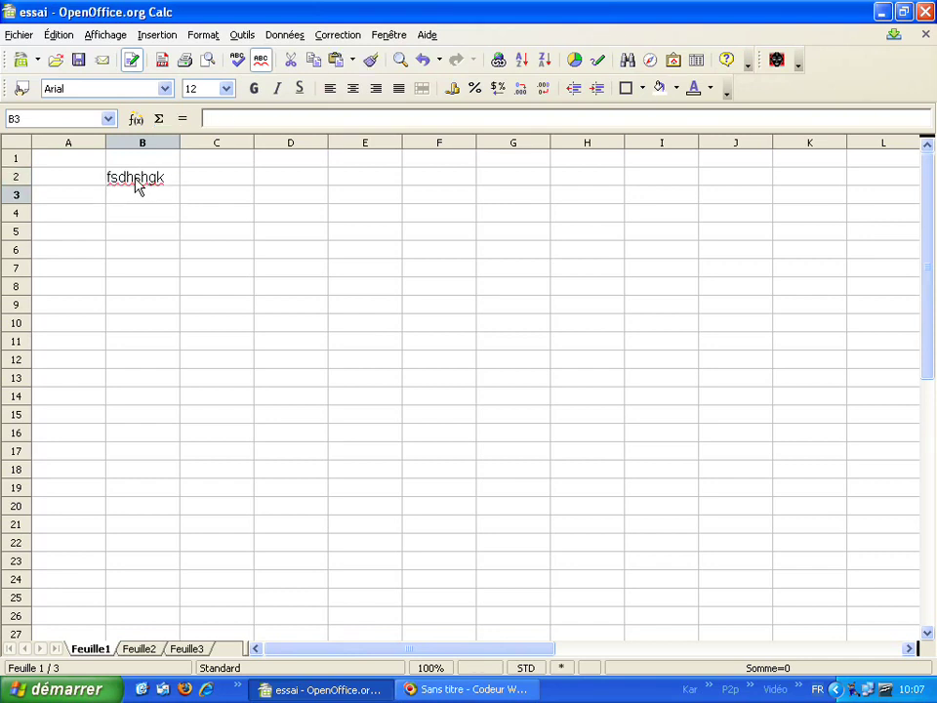
type("bonjour")
key("Return")
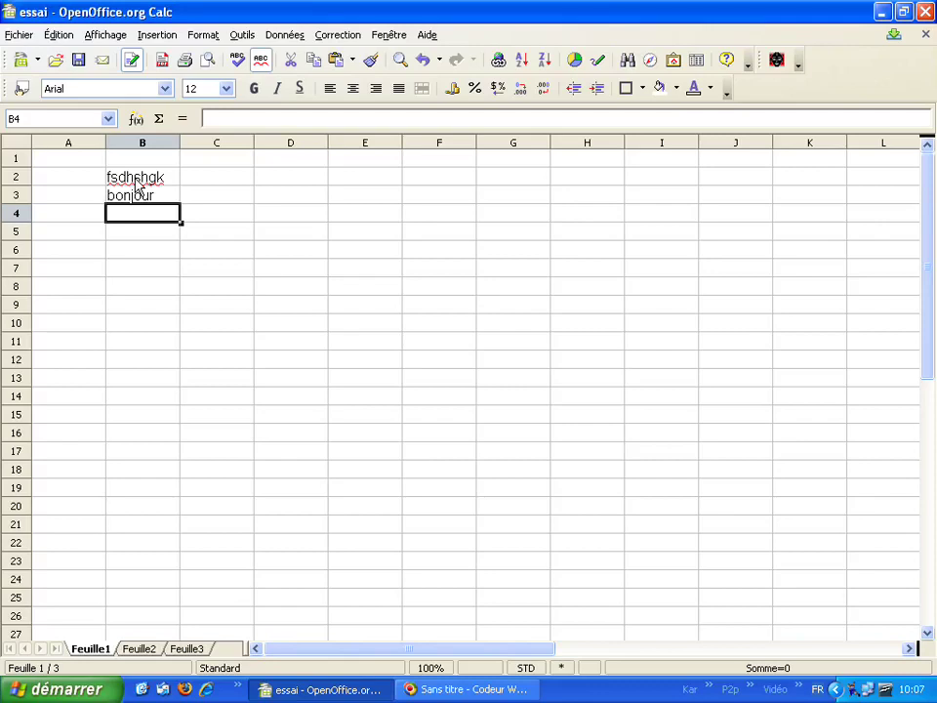
- Enter the numbers 123 in C5 and 45,23 in C6
left_click(237, 234)
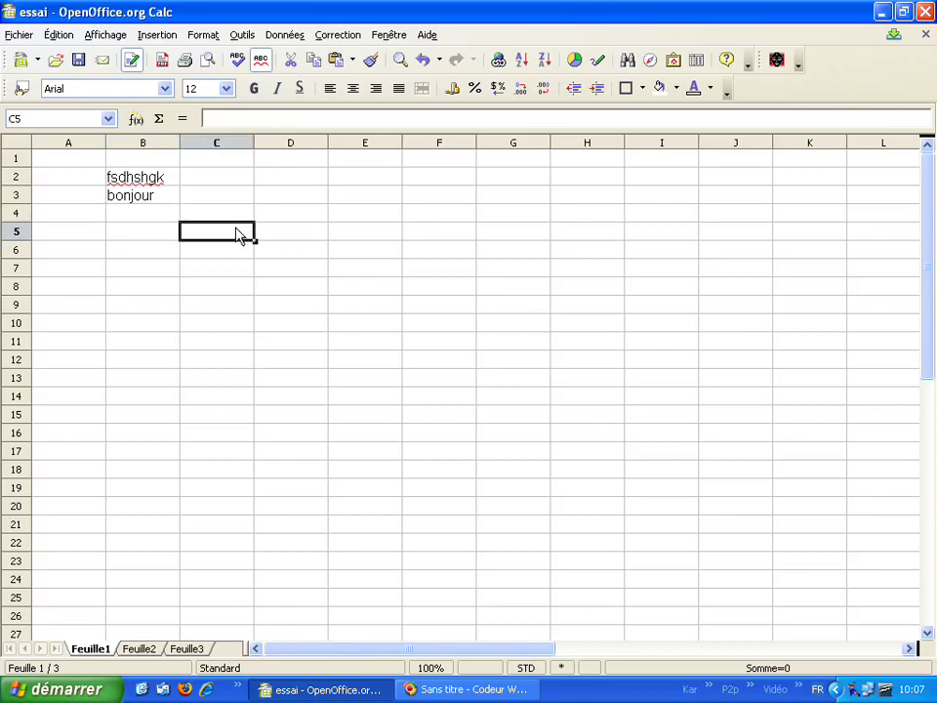
type("123")
key("Return")
type("45,23")
key("Return")
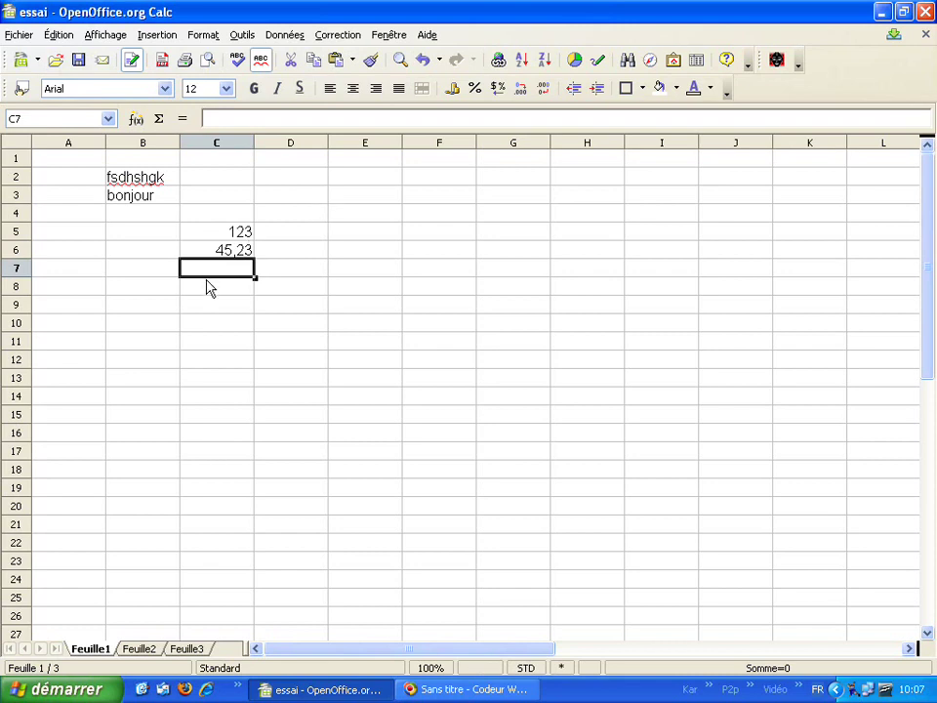
left_click(359, 198)
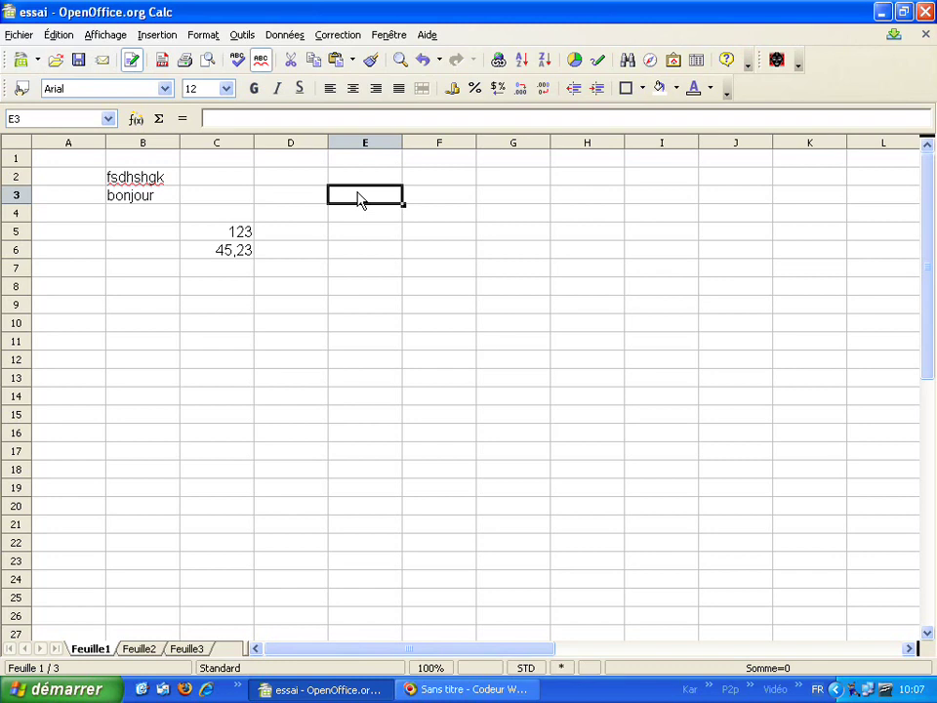
- Enter the formula =C5*10 in E3, giving 1230
type("=")
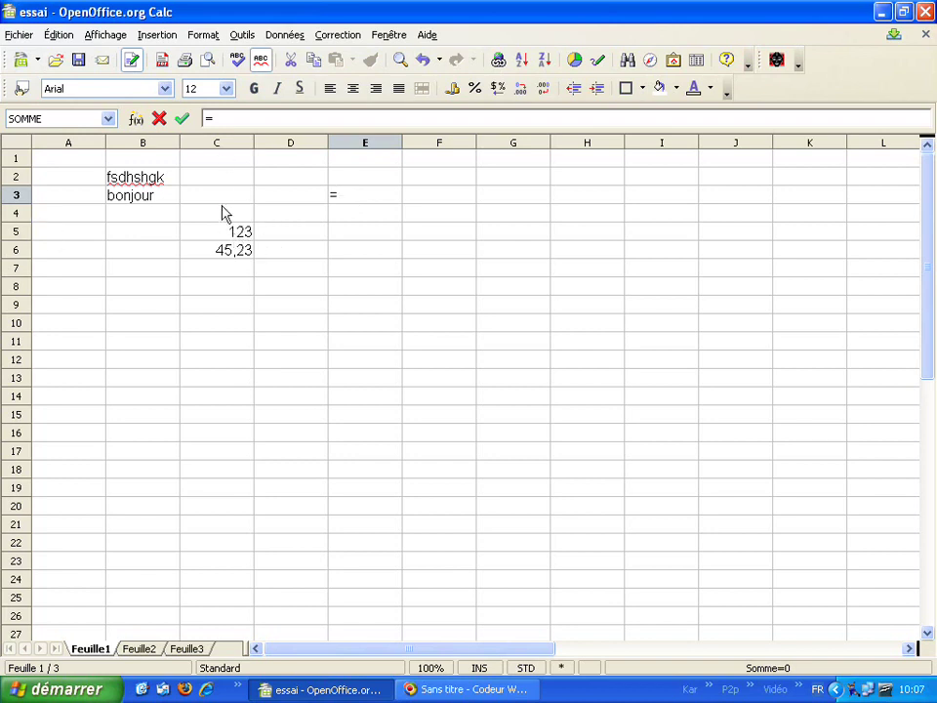
left_click(244, 233)
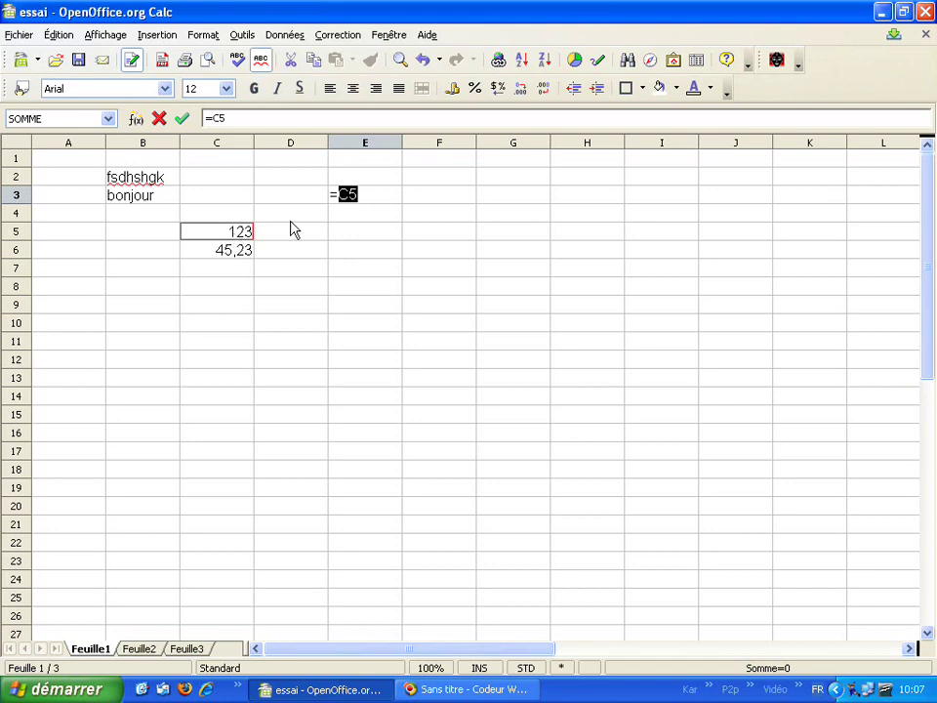
type("*")
type("10")
key("Return")
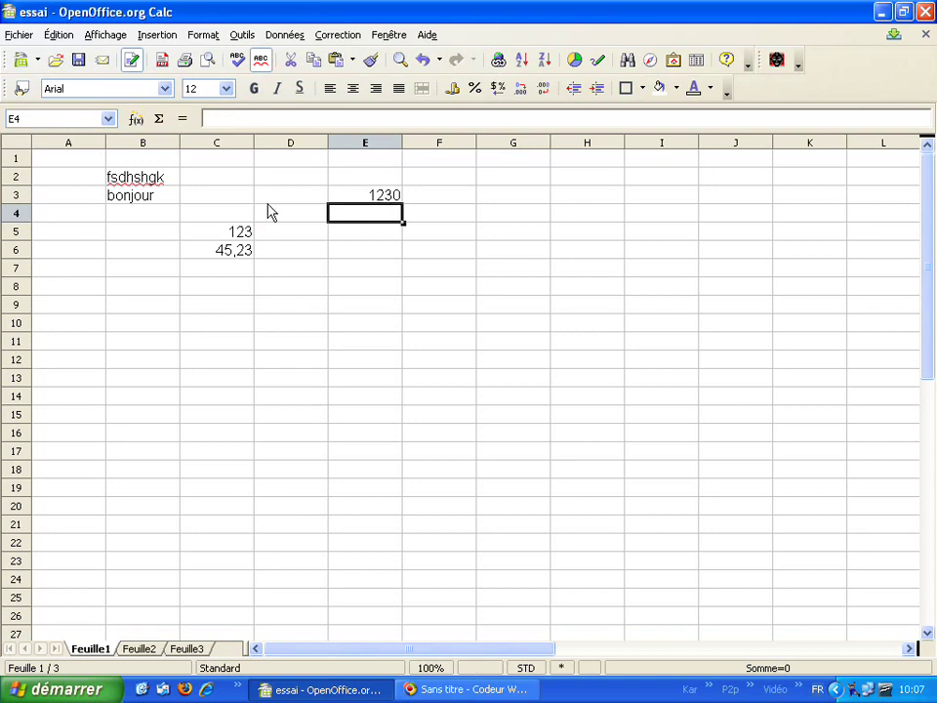
- Enter the formula =E3+C6 in E6, giving 1275,23
left_click(362, 255)
type("=")
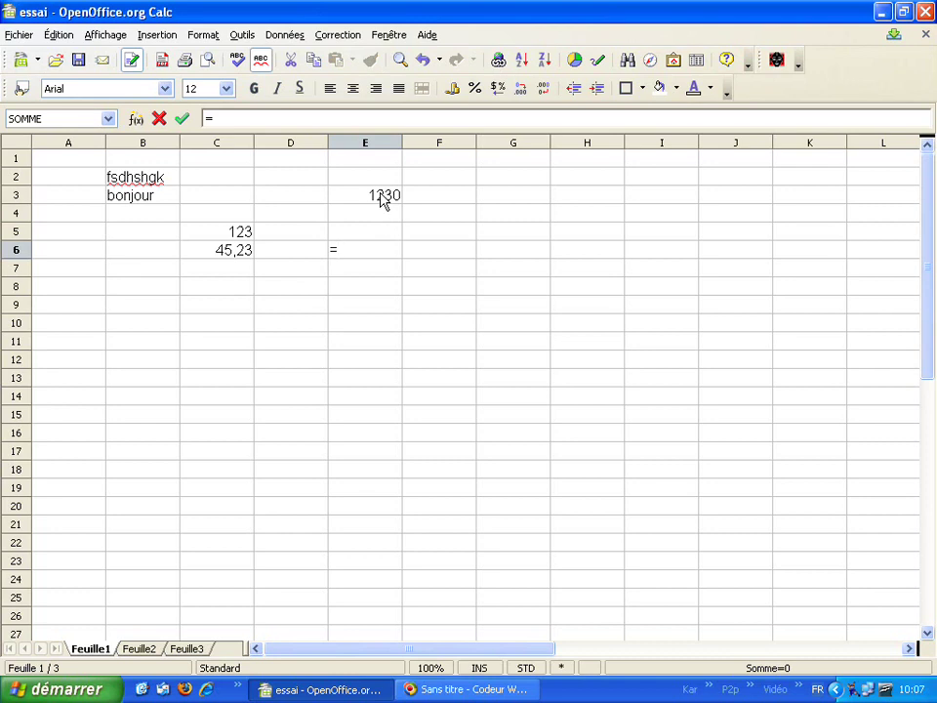
left_click(381, 200)
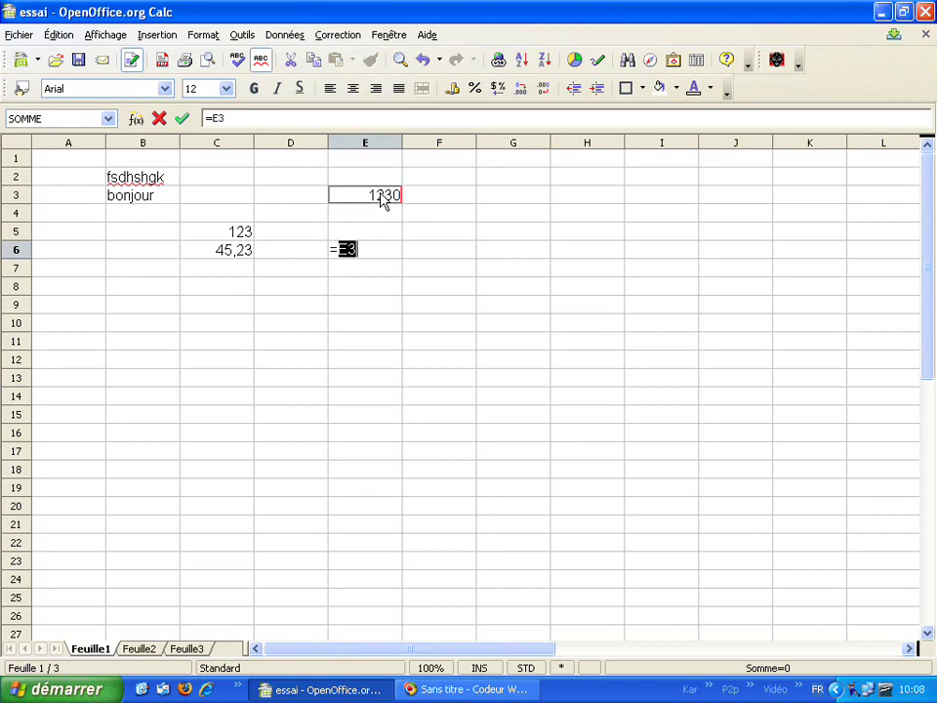
type("+")
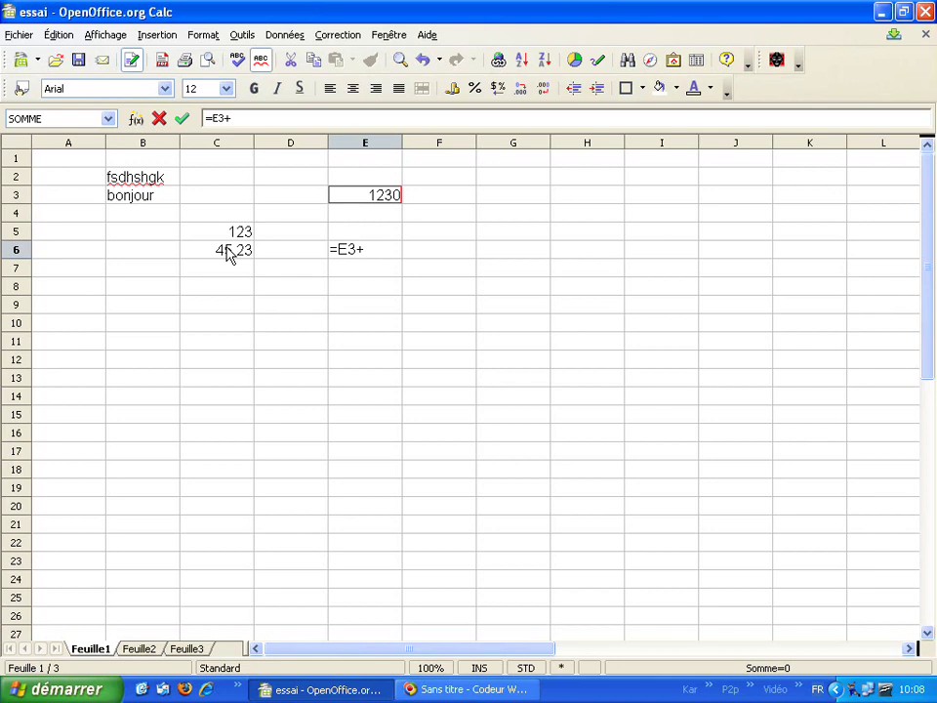
left_click(226, 254)
key("Return")
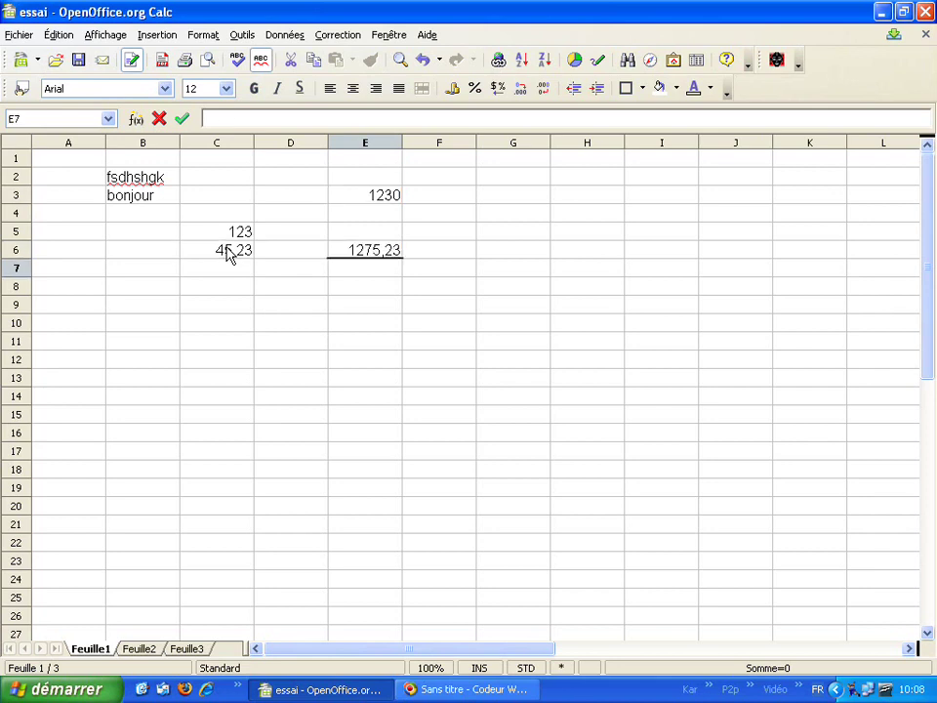
left_click(368, 255)
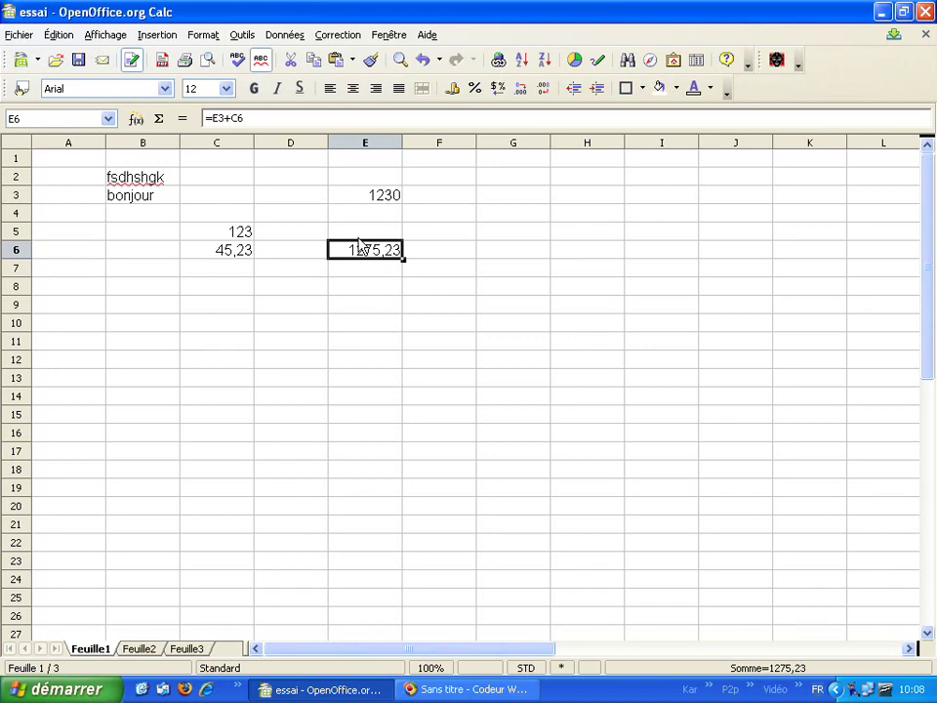
- Change C5 to 144 and check that E3 recalculates to 1440 and E6 to 1485,23
left_click(246, 235)
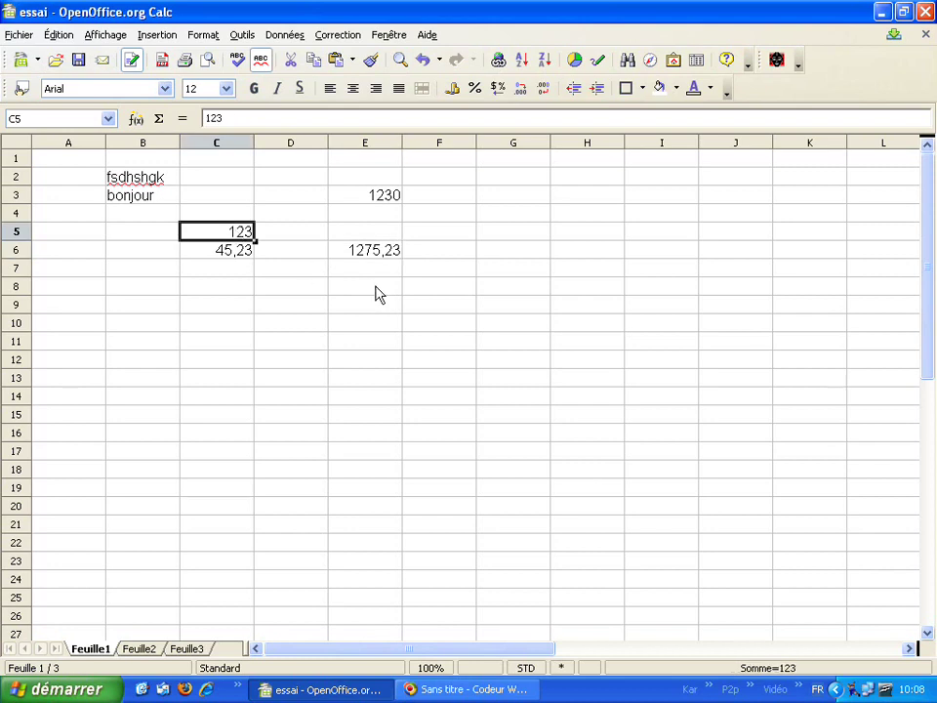
type("144")
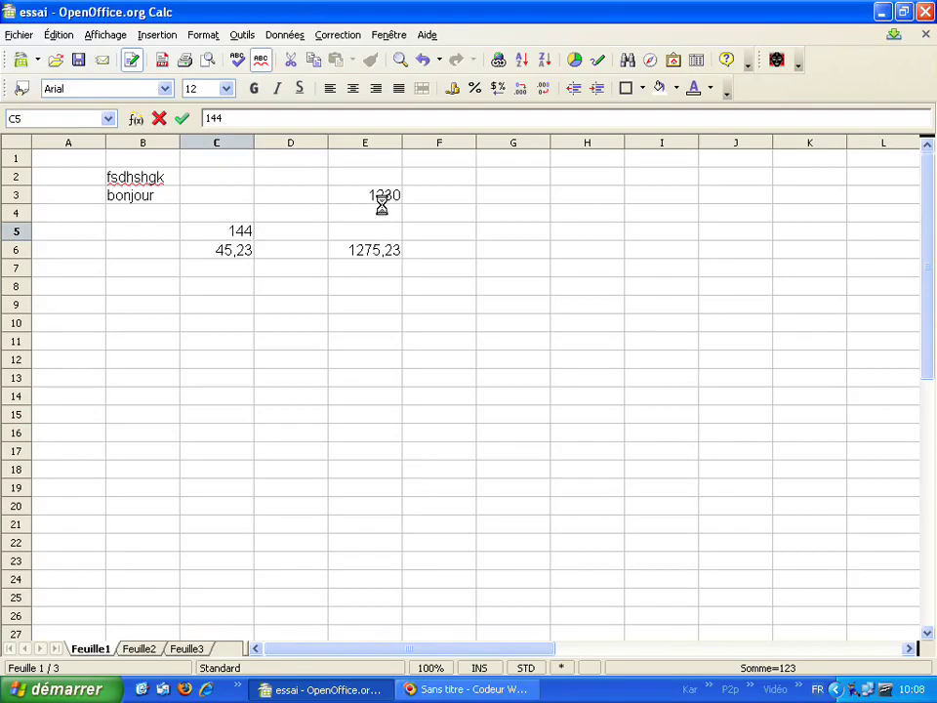
key("Return")
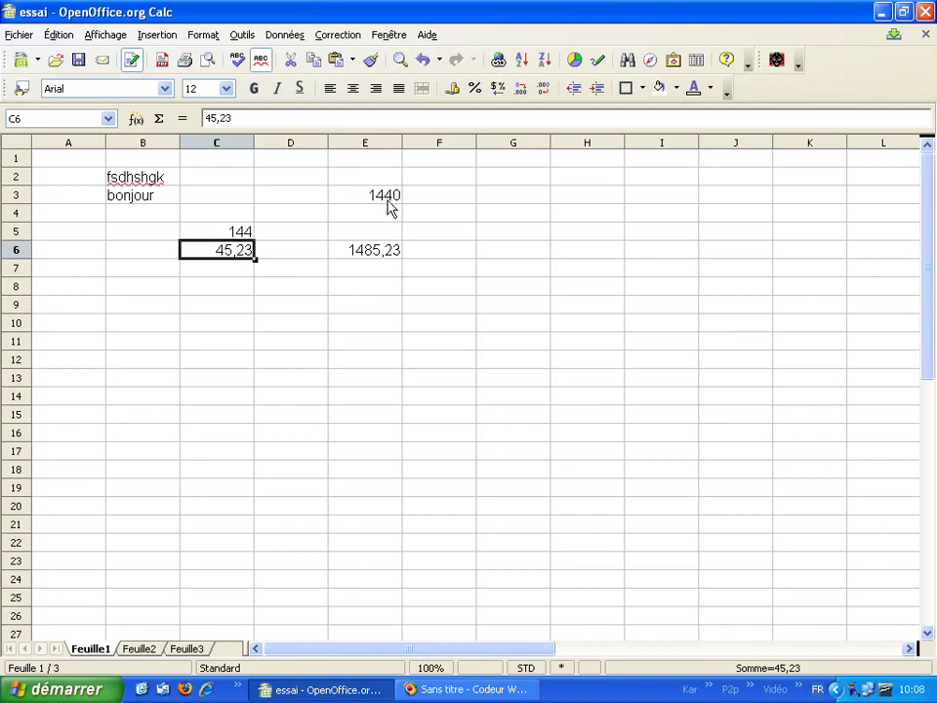
left_click(397, 203)
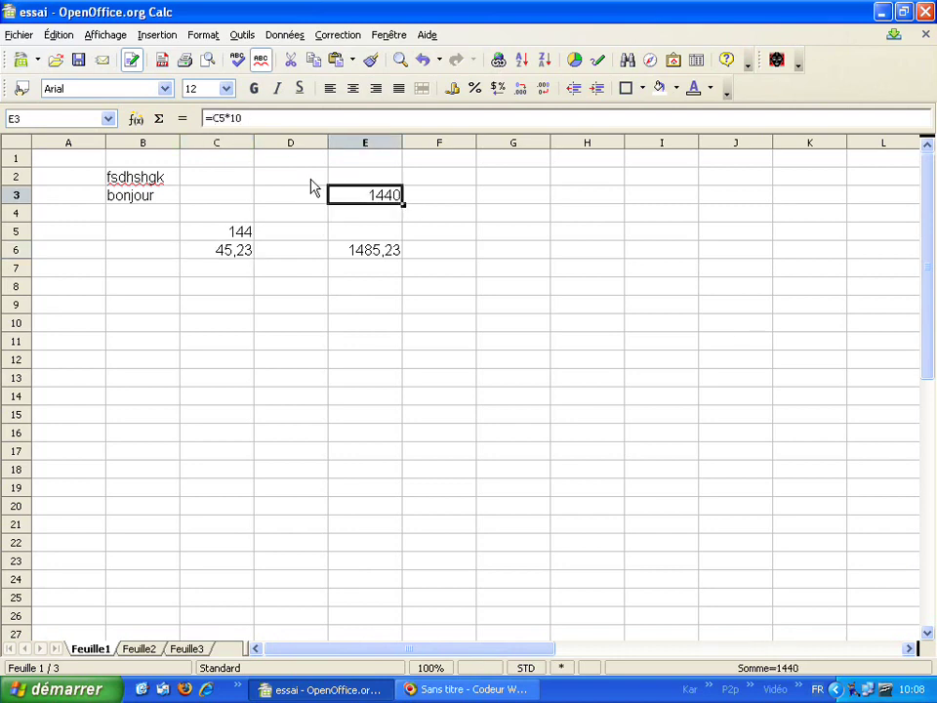
left_click(366, 252)
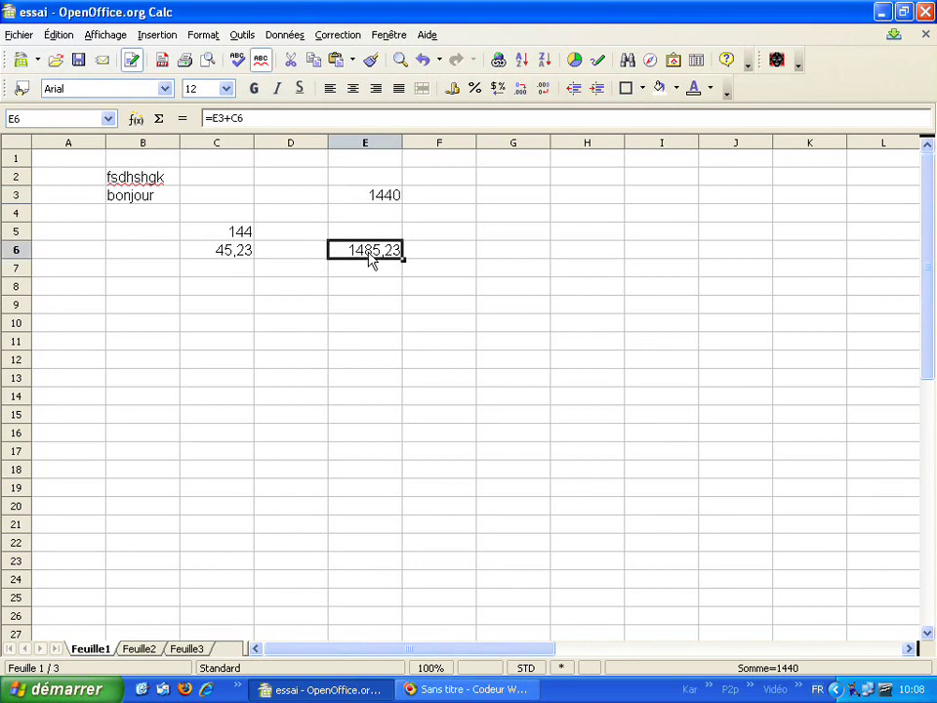
left_click(394, 198)
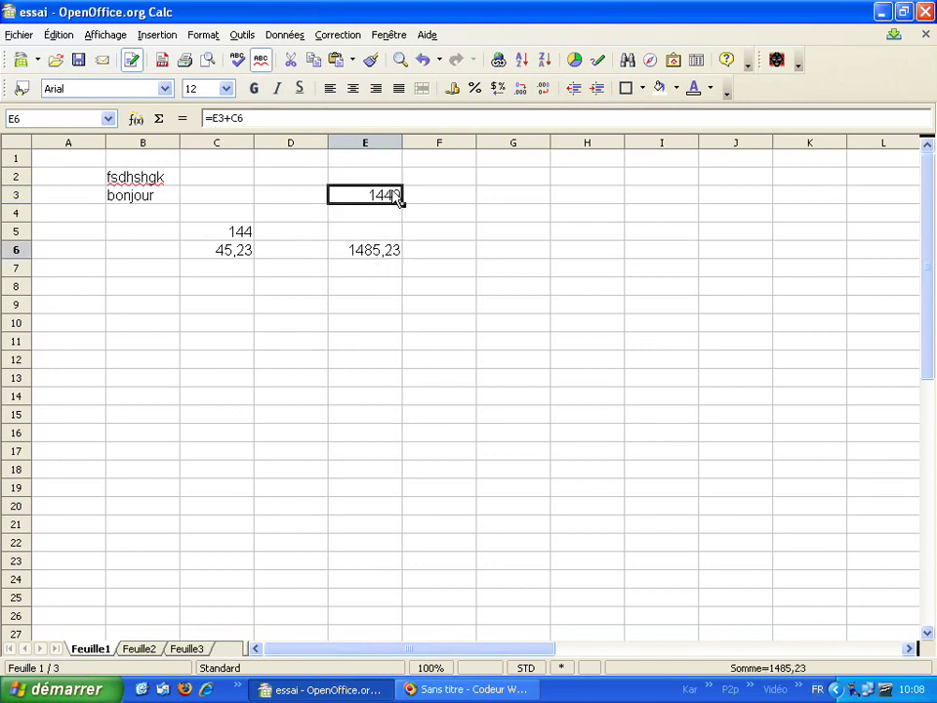
left_click(244, 258)
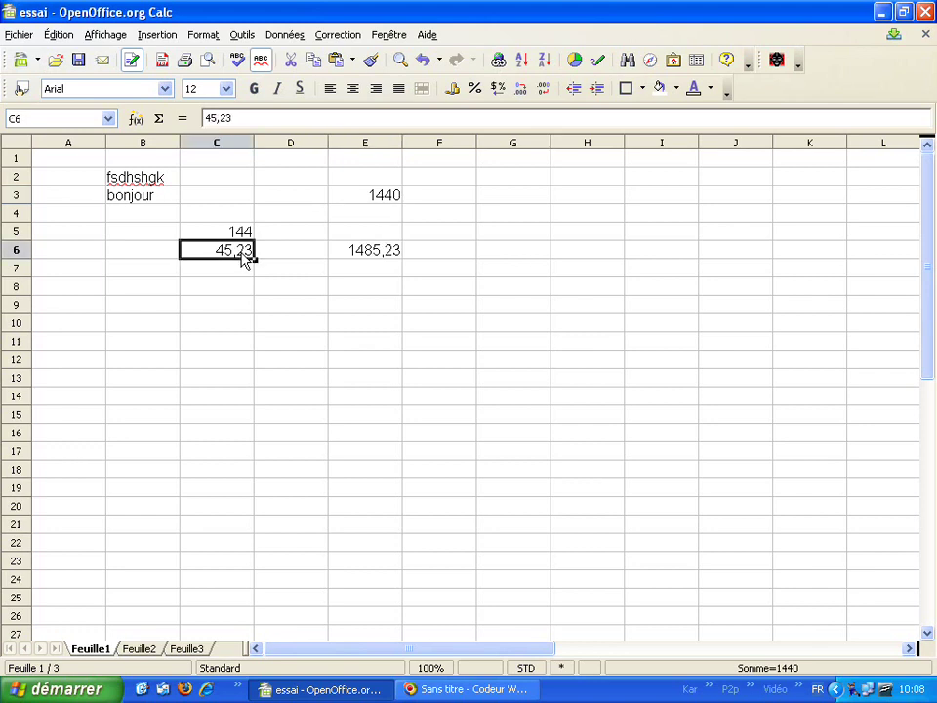
left_click(396, 258)
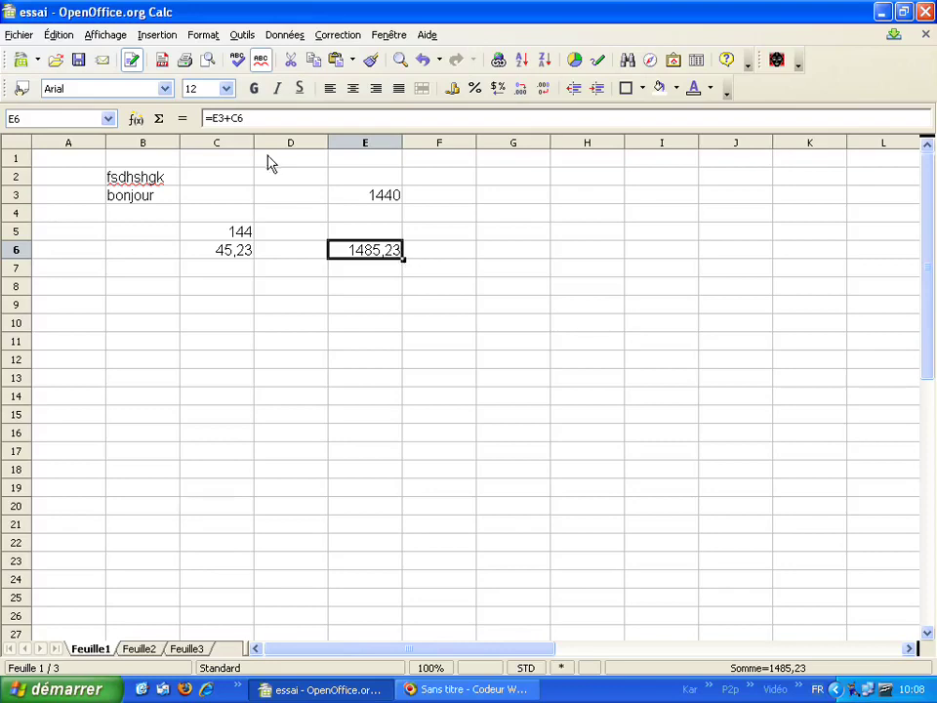
left_click(299, 216)
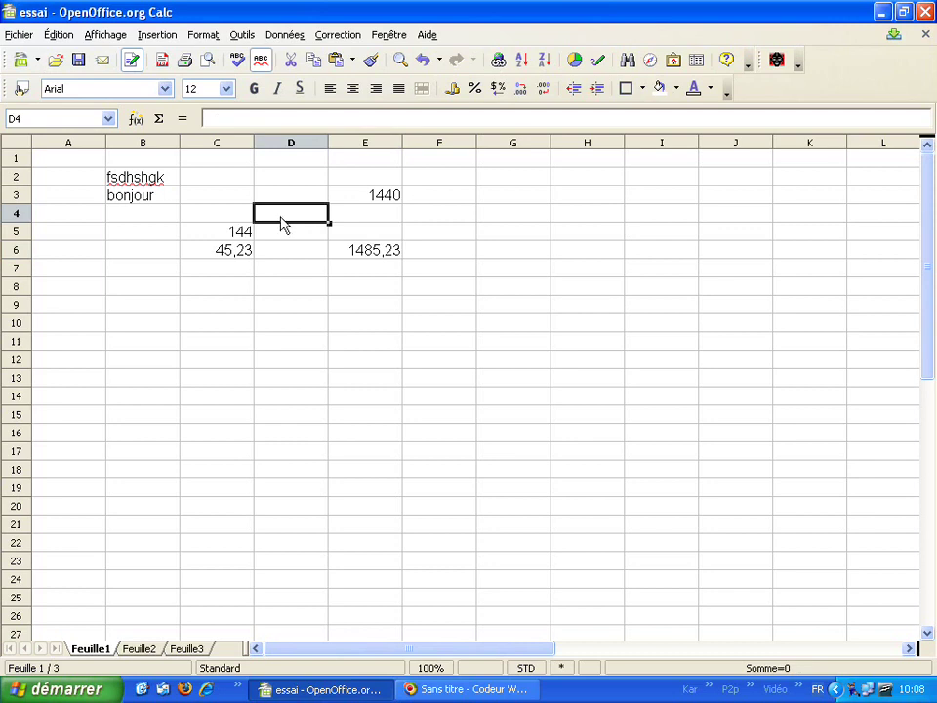
key("Left")
key("Left")
key("Up")
key("Right")
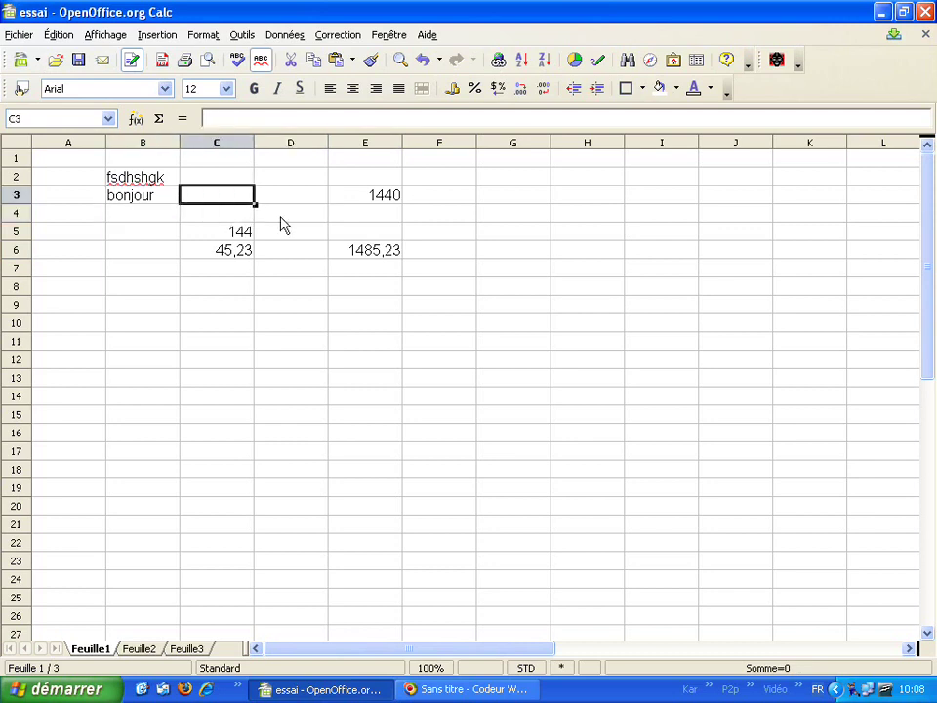
key("Left")
key("Down")
key("Left")
key("Up")
key("Down")
key("Down")
key("Right")
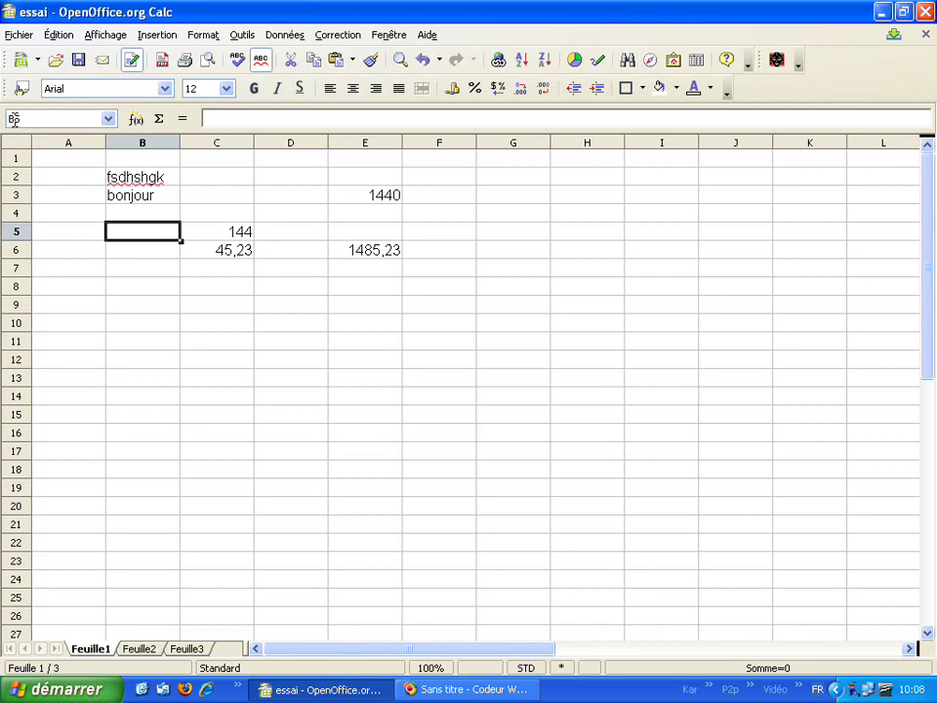
key("Down")
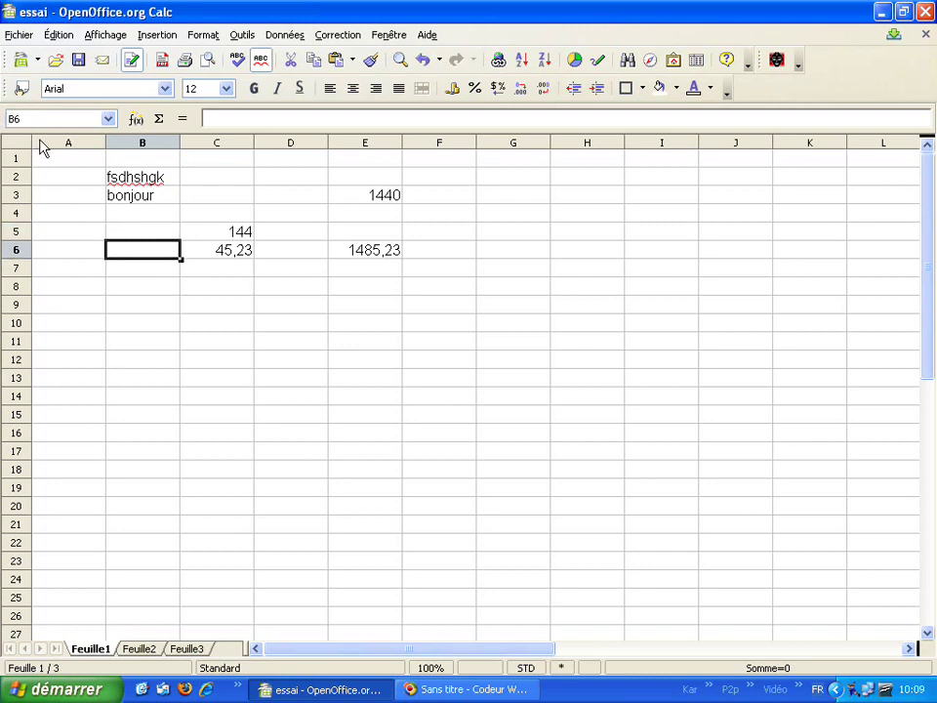
key("Right")
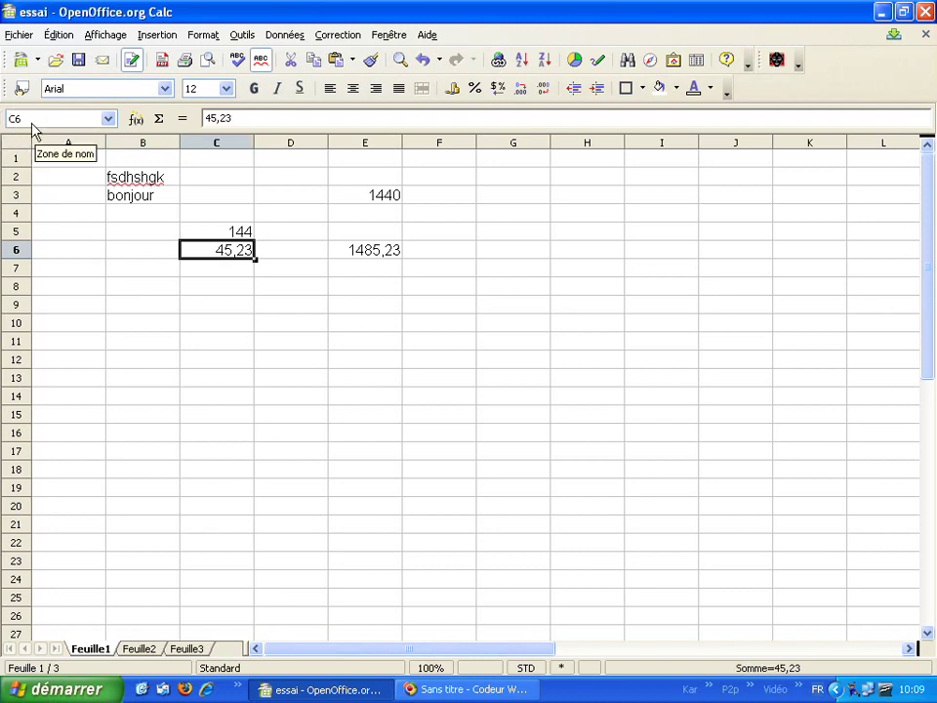
left_click(363, 201)
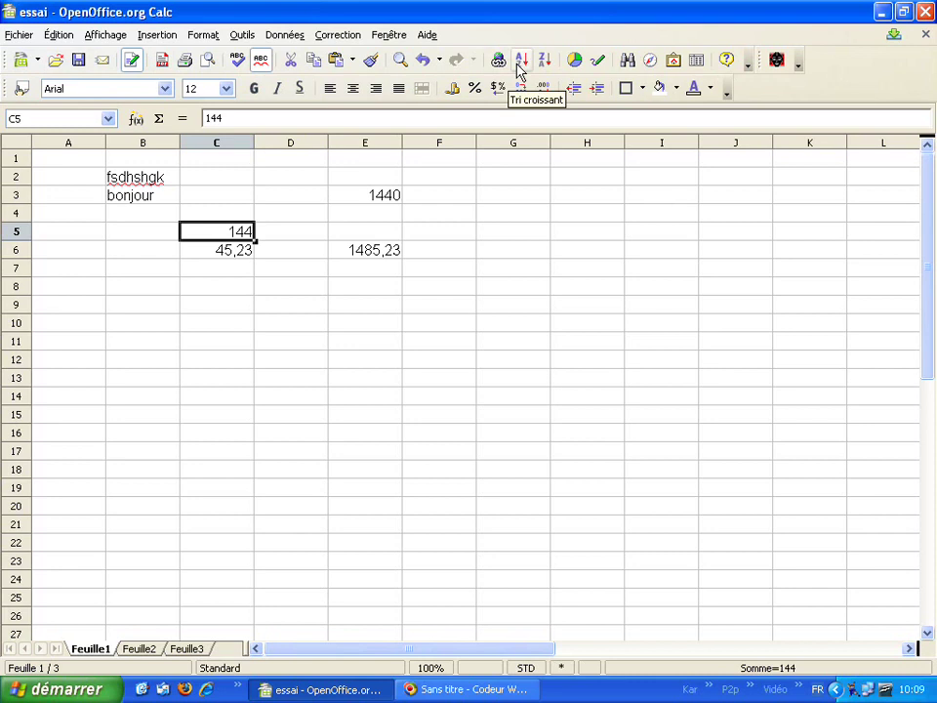
- Select A1:F7 and delete all the practice entries
left_click(95, 165)
left_click_drag(95, 165, 421, 277)
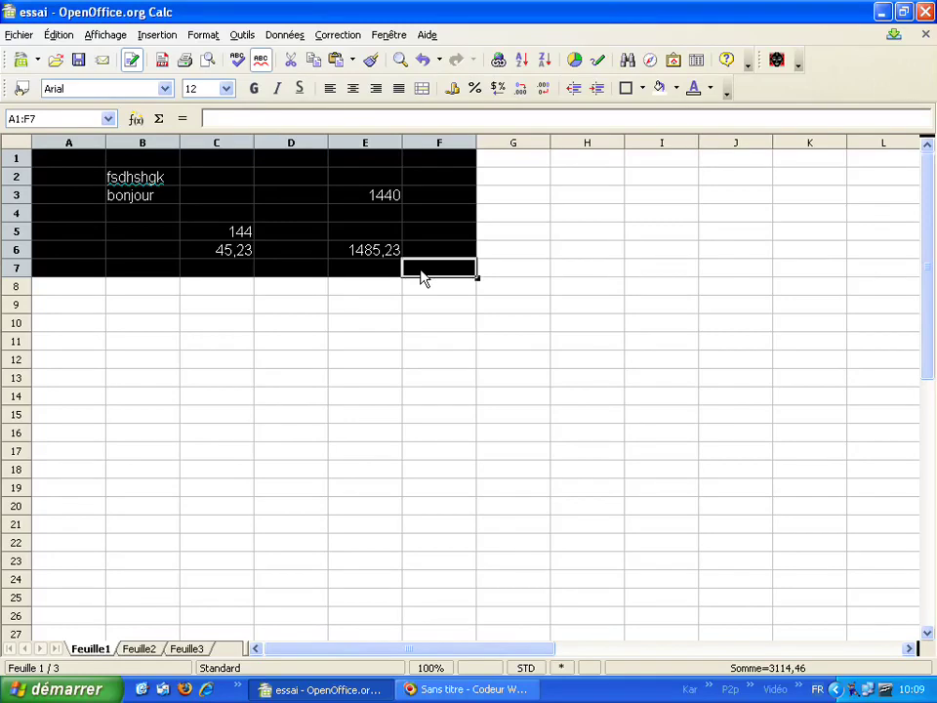
key("BackSpace")
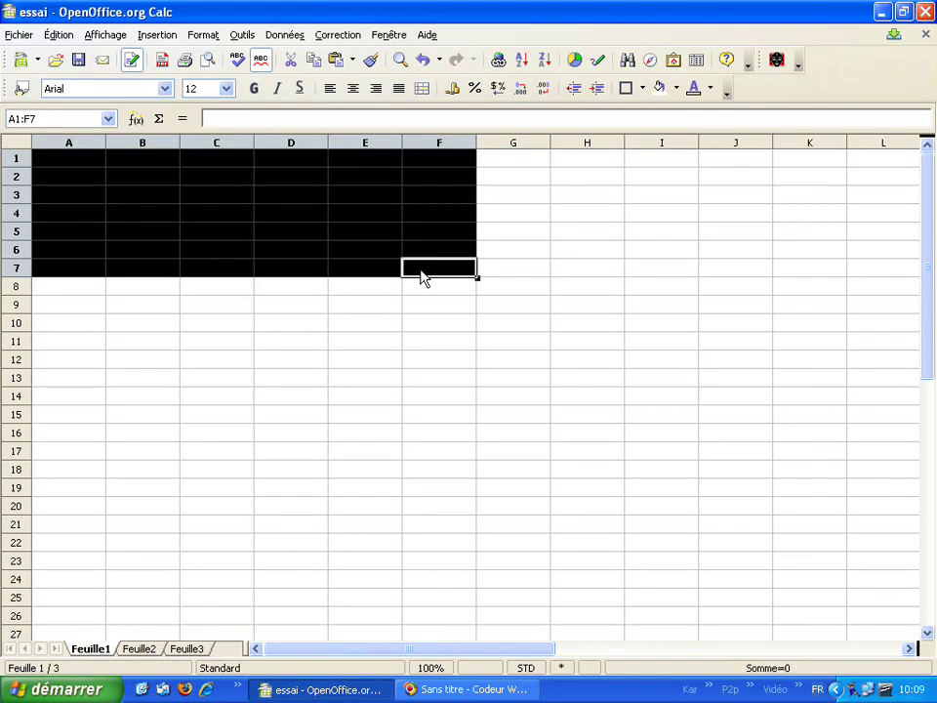
- Return to A1 and type the title Mini-Facture
left_click(164, 229)
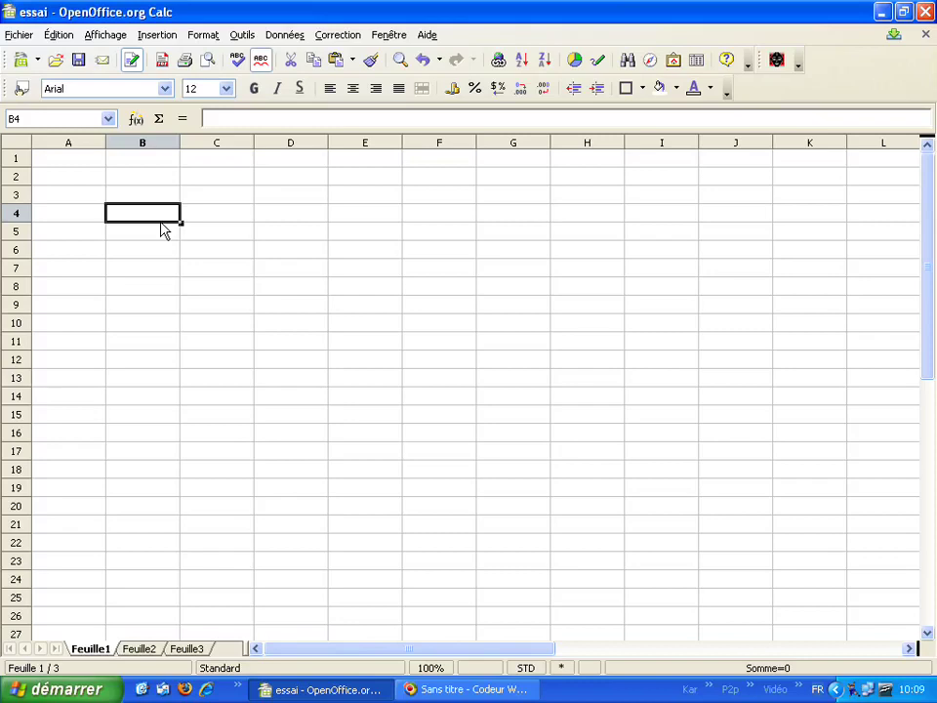
key("Up")
key("Up")
key("Up")
key("Left")
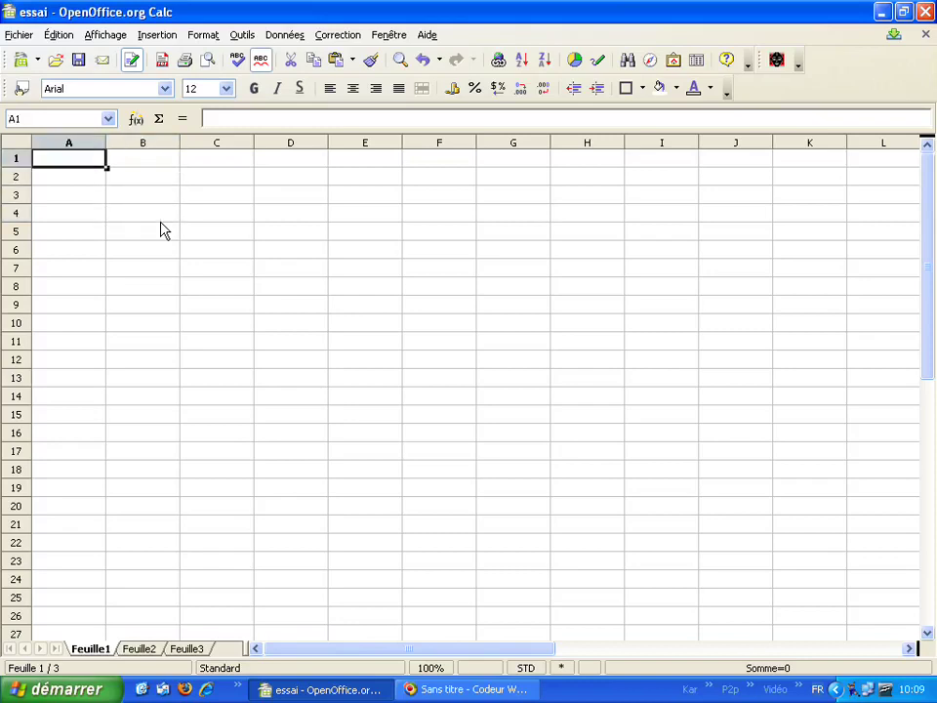
type("Mini-Facture")
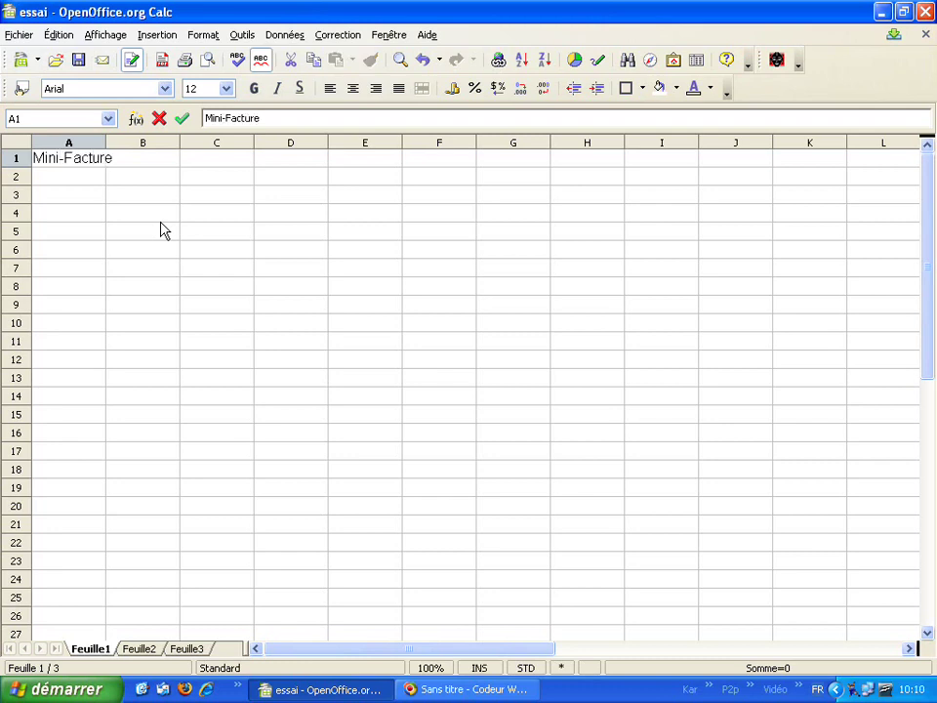
- Confirm the Mini-Facture title and enter headers Désignation, PA HT, Qte, Total HT in A3:D3
key("Return")
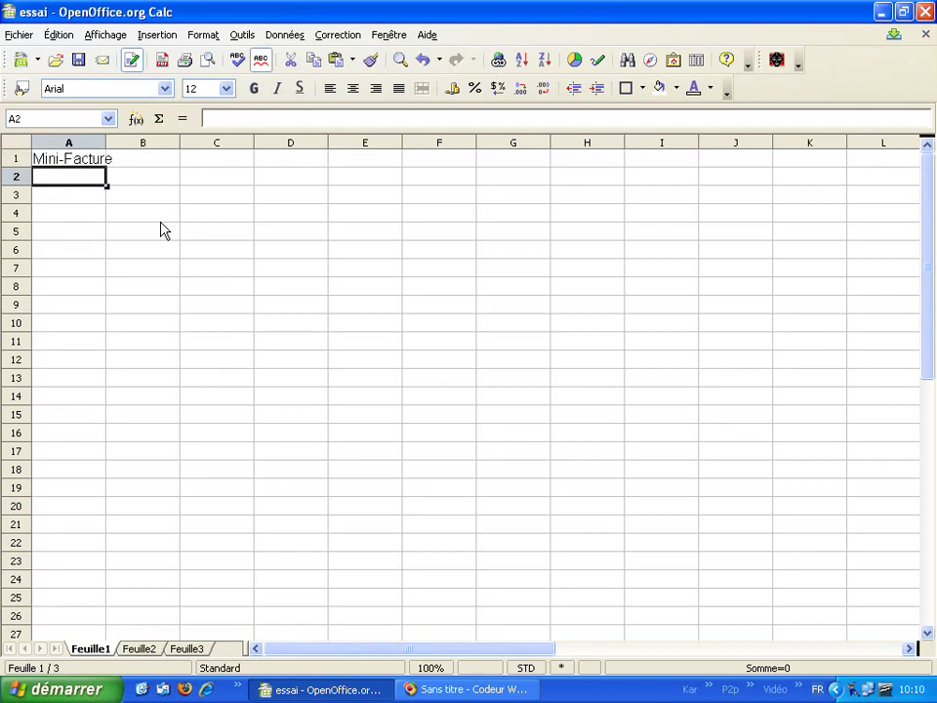
key("Return")
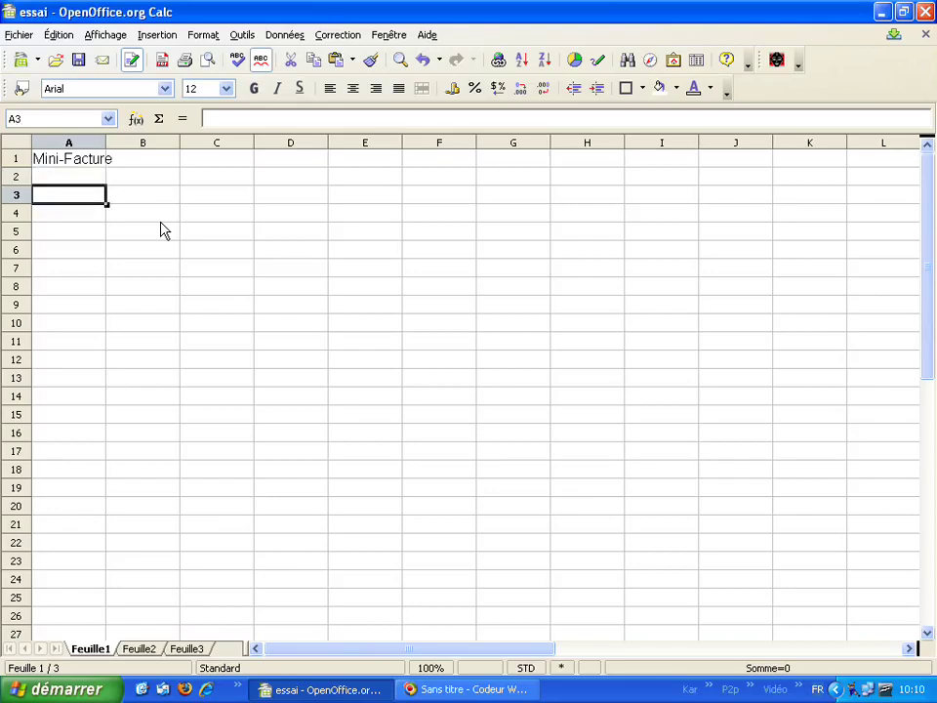
type("Désignation")
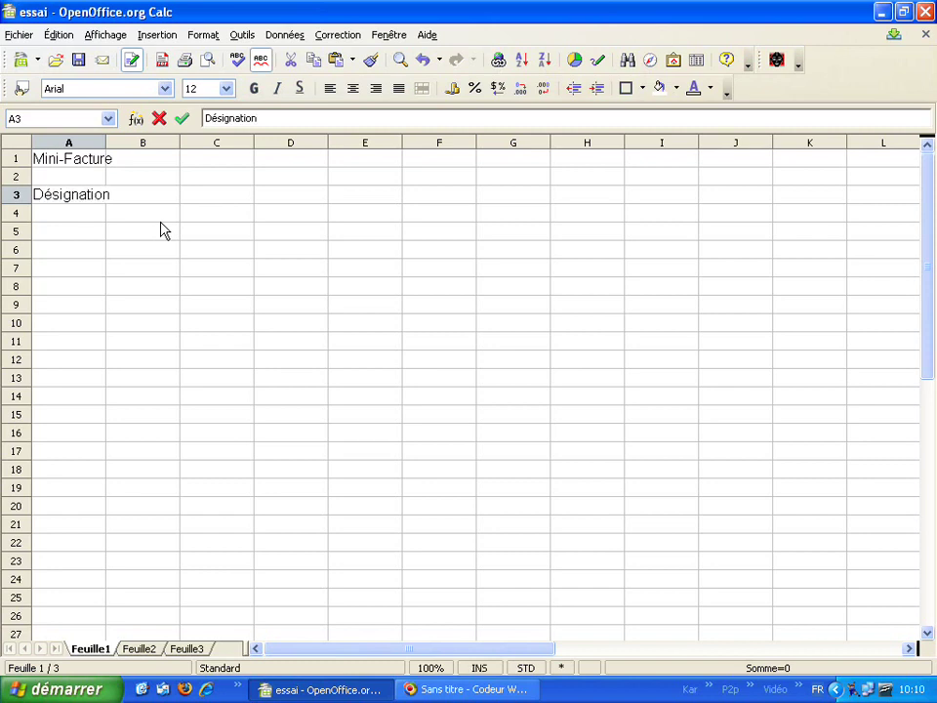
key("Tab")
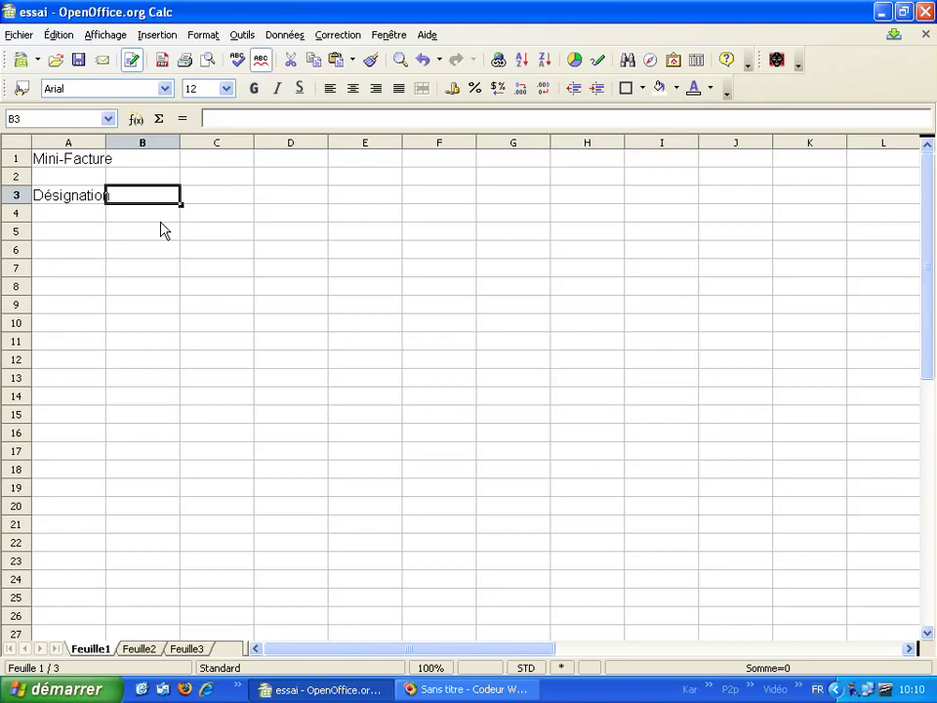
type("PA HT")
key("Tab")
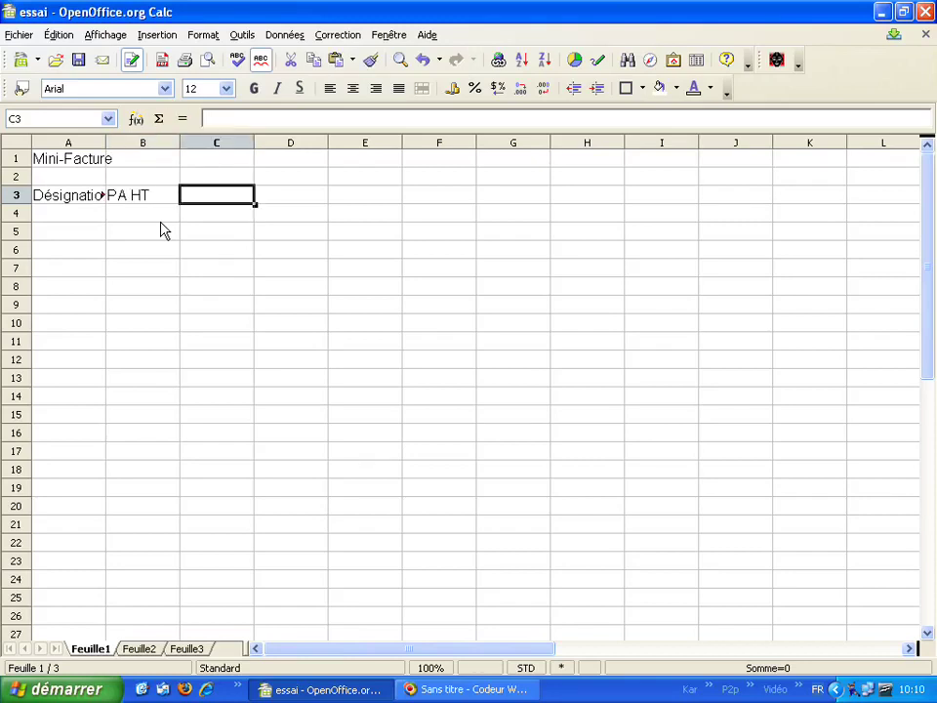
type("Qte")
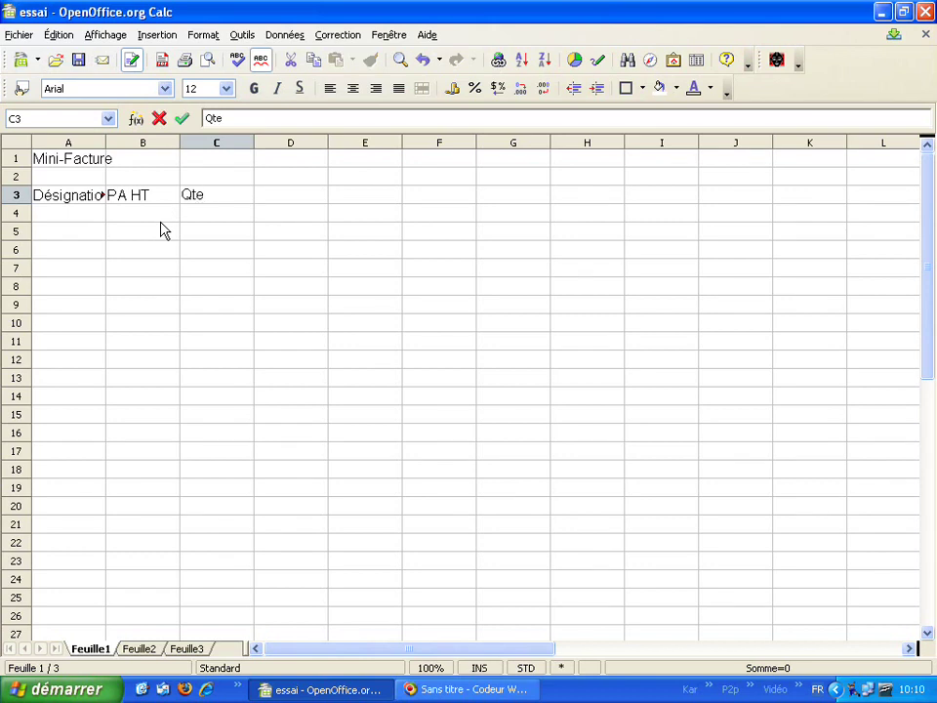
key("Tab")
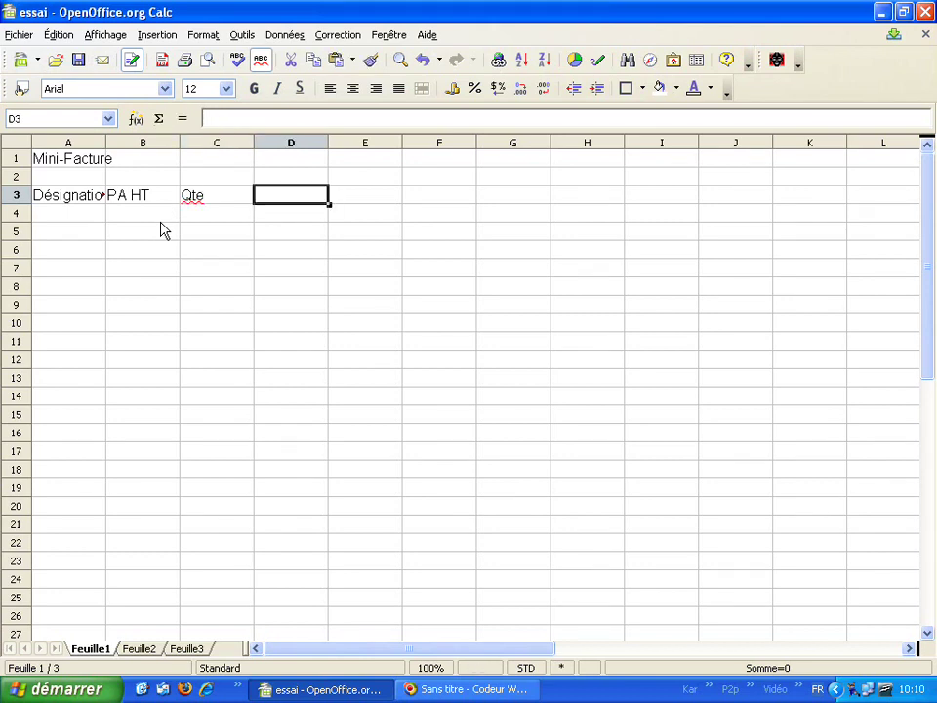
type("Total ")
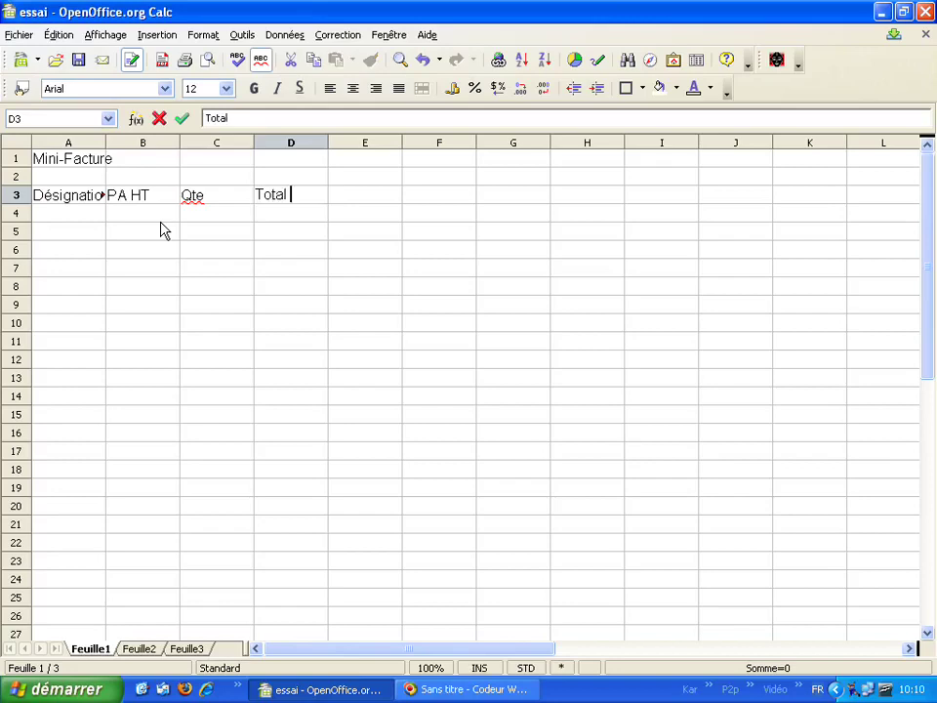
type("HT")
key("Return")
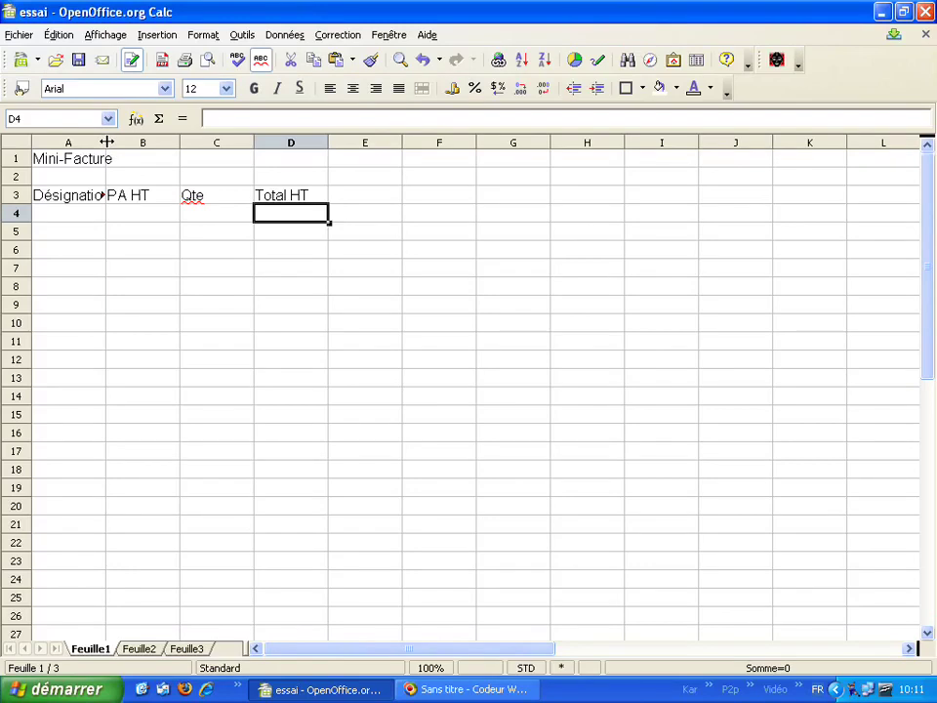
- Widen column A to 3,50 cm, narrow column E, and shrink row 2 to a thin spacer
left_click_drag(106, 141, 130, 142)
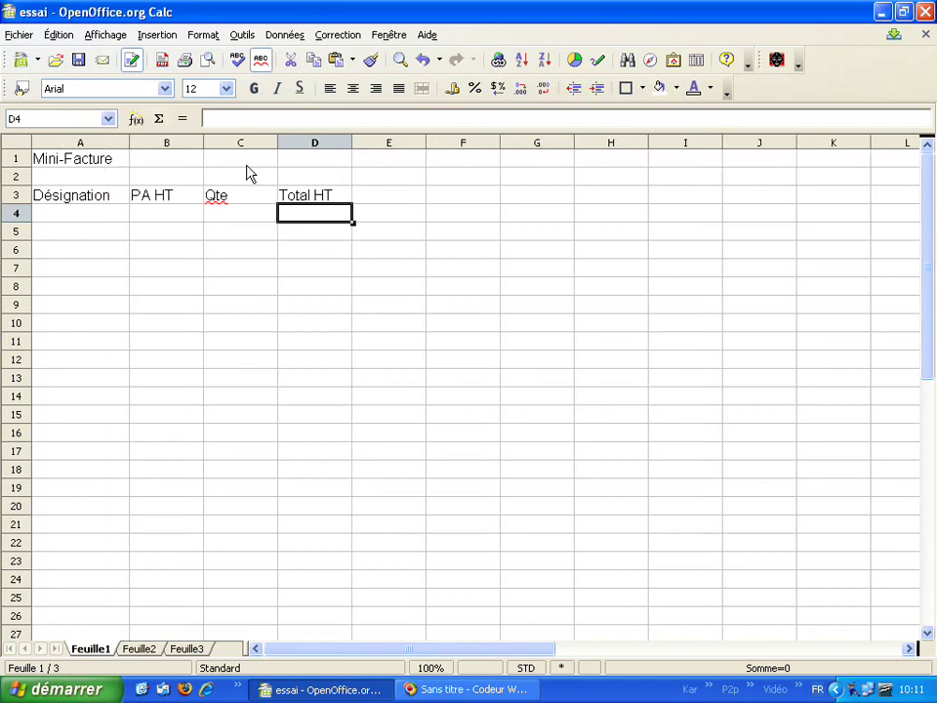
left_click_drag(426, 142, 391, 143)
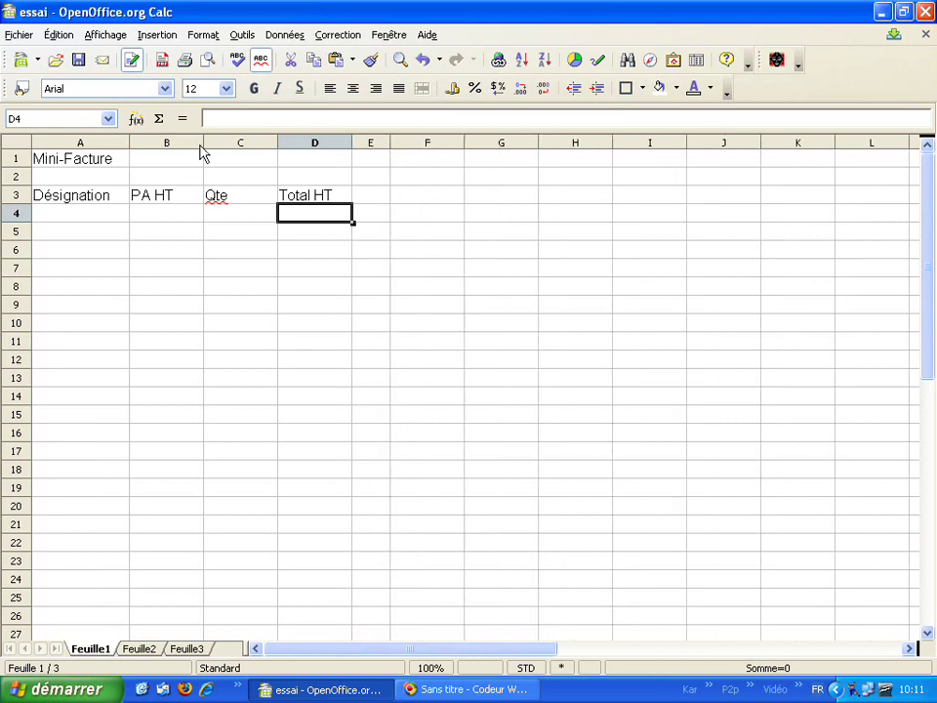
left_click_drag(130, 142, 154, 145)
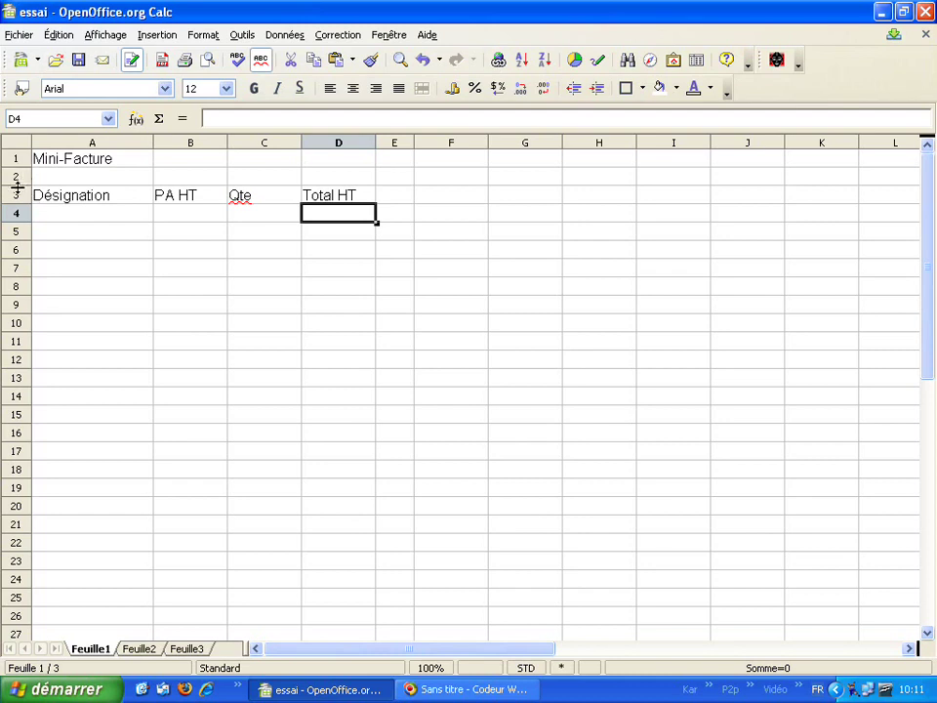
left_click_drag(20, 185, 21, 174)
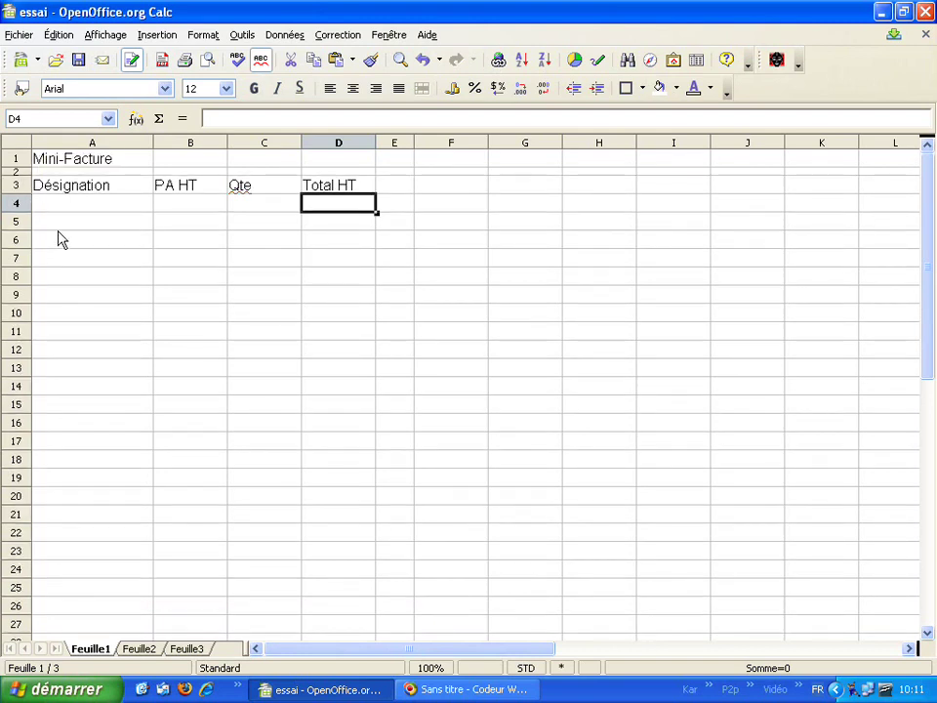
left_click(91, 206)
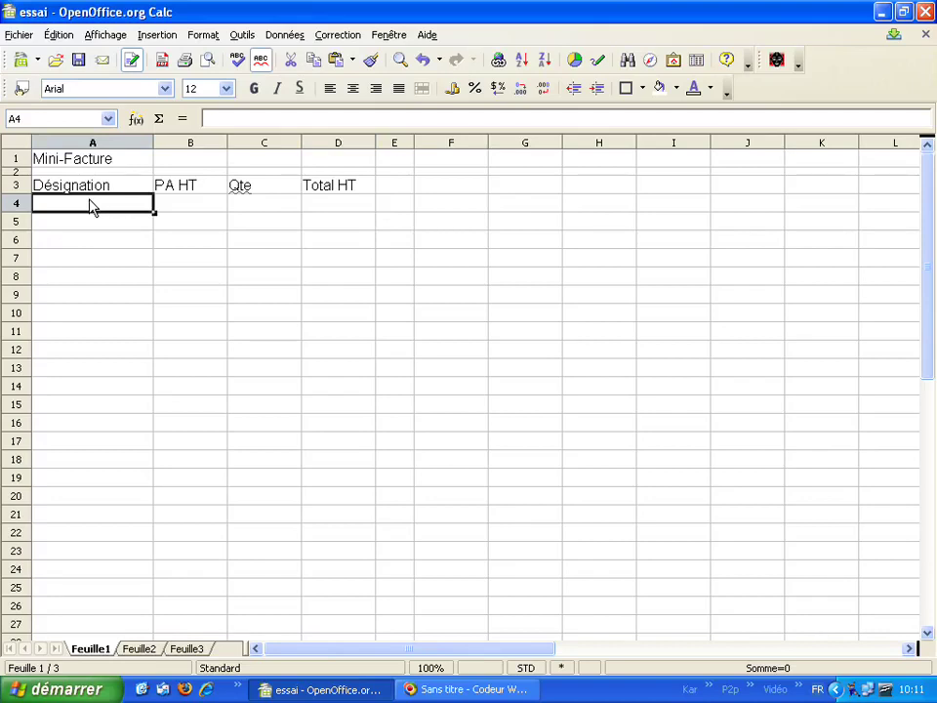
type("Stylo")
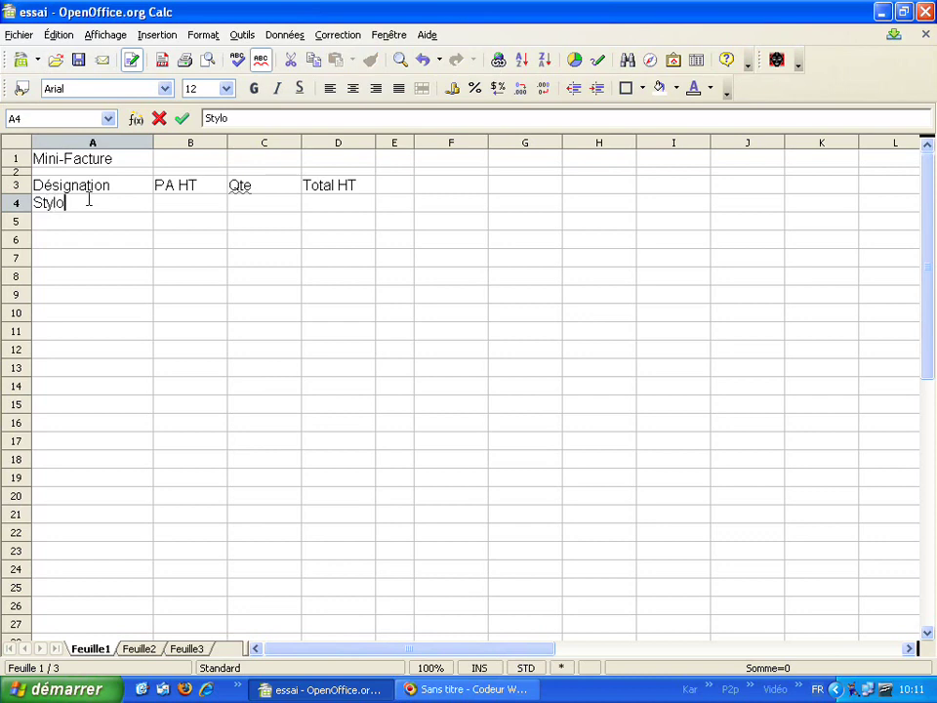
key("Tab")
type("1")
key("Tab")
type("3")
key("Left")
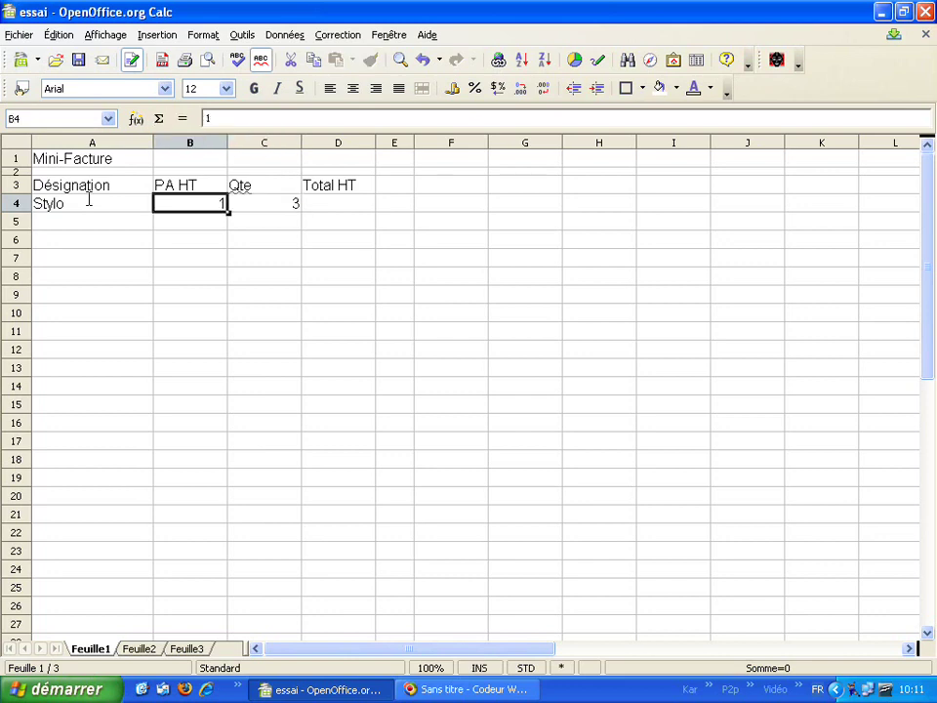
key("Left")
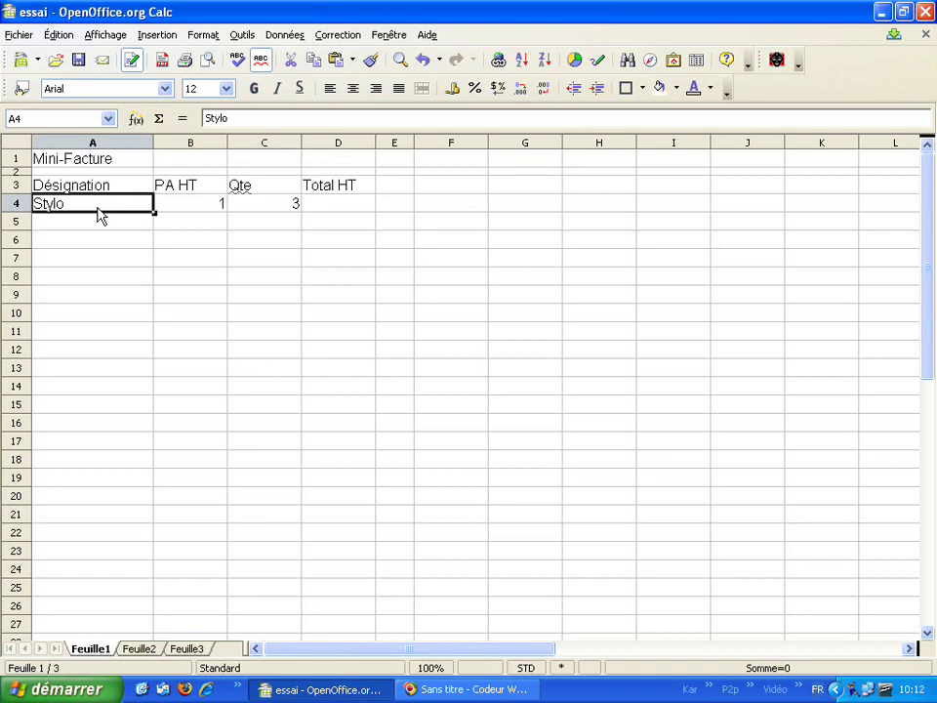
left_click(239, 187)
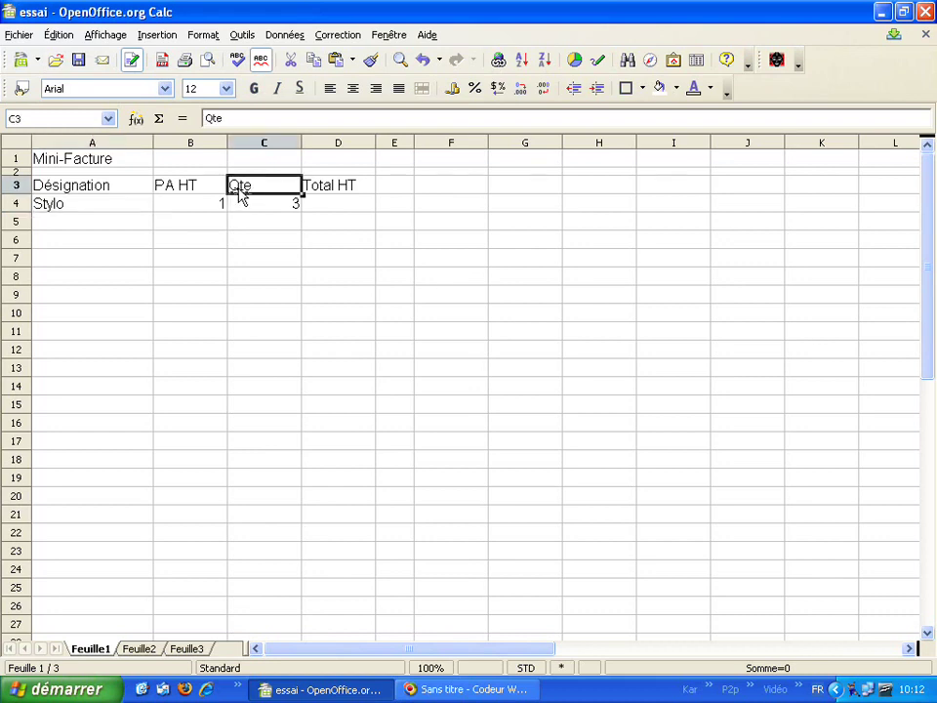
left_click(239, 205)
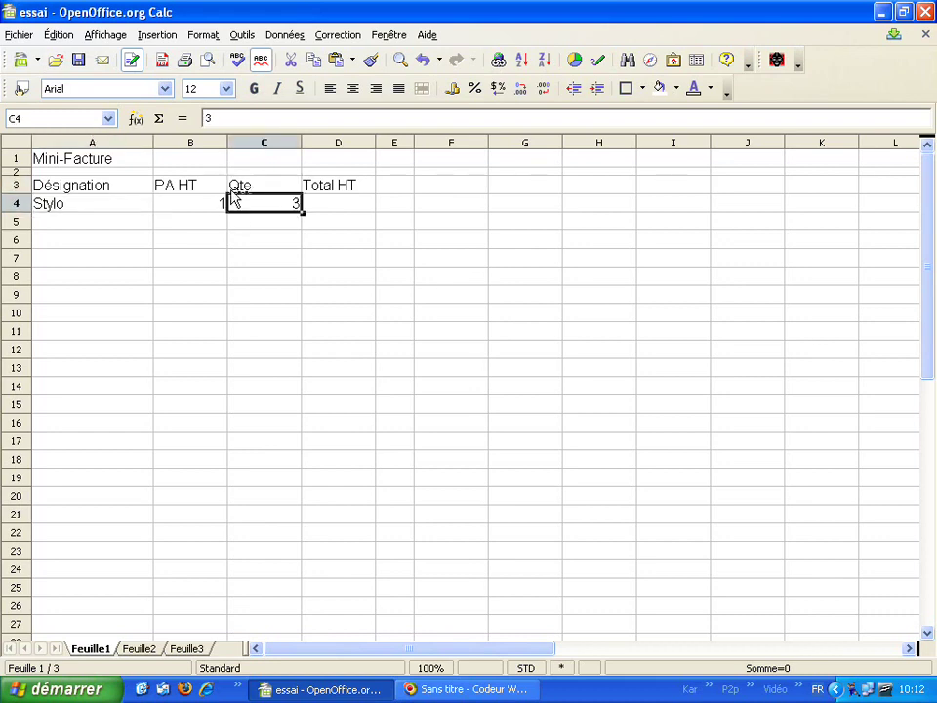
left_click(247, 238)
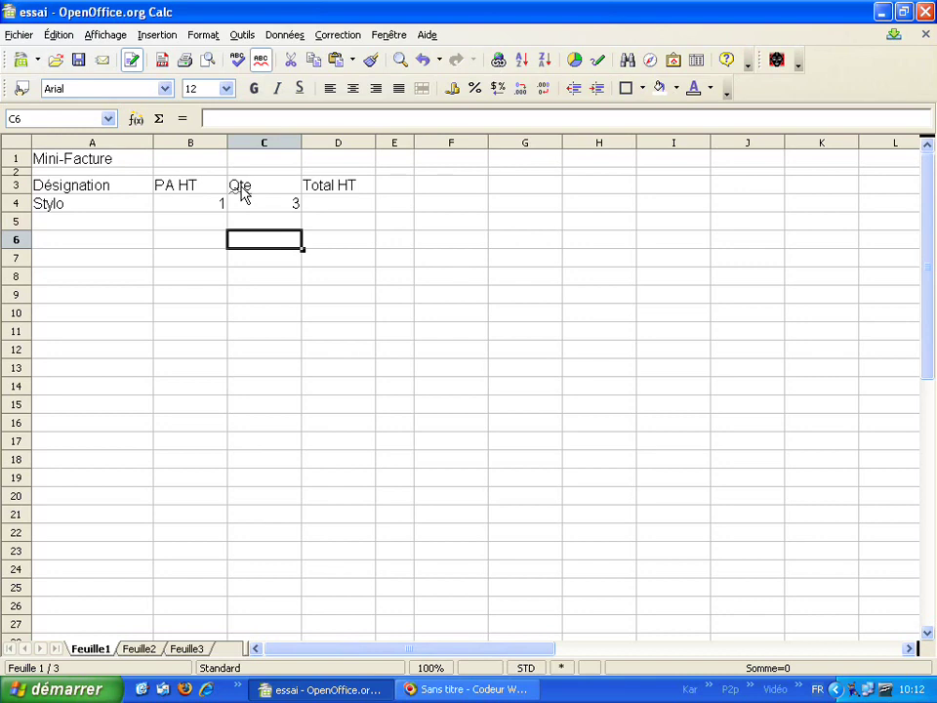
left_click(196, 207)
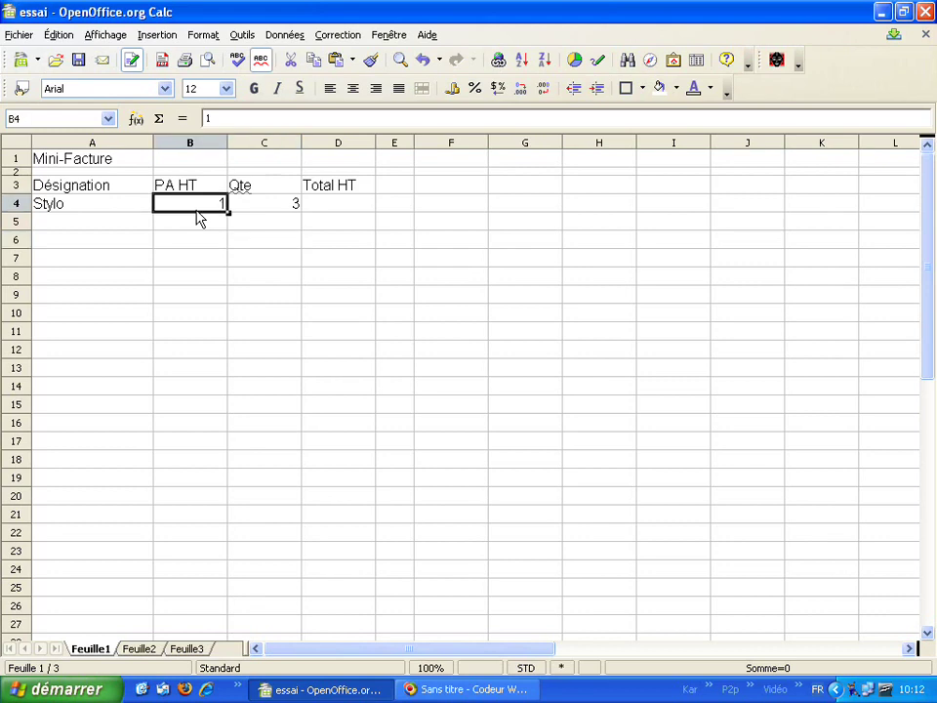
left_click(252, 211)
left_click(218, 211)
left_click(275, 215)
left_click(348, 214)
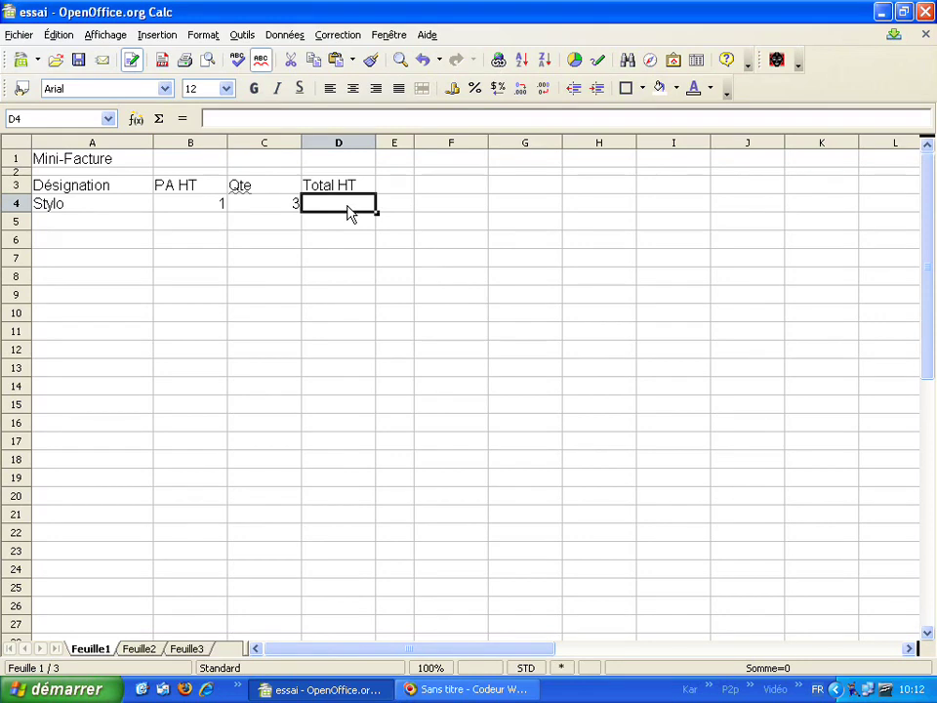
- Enter the Stylo total formula =B4*C4 in D4
type("=")
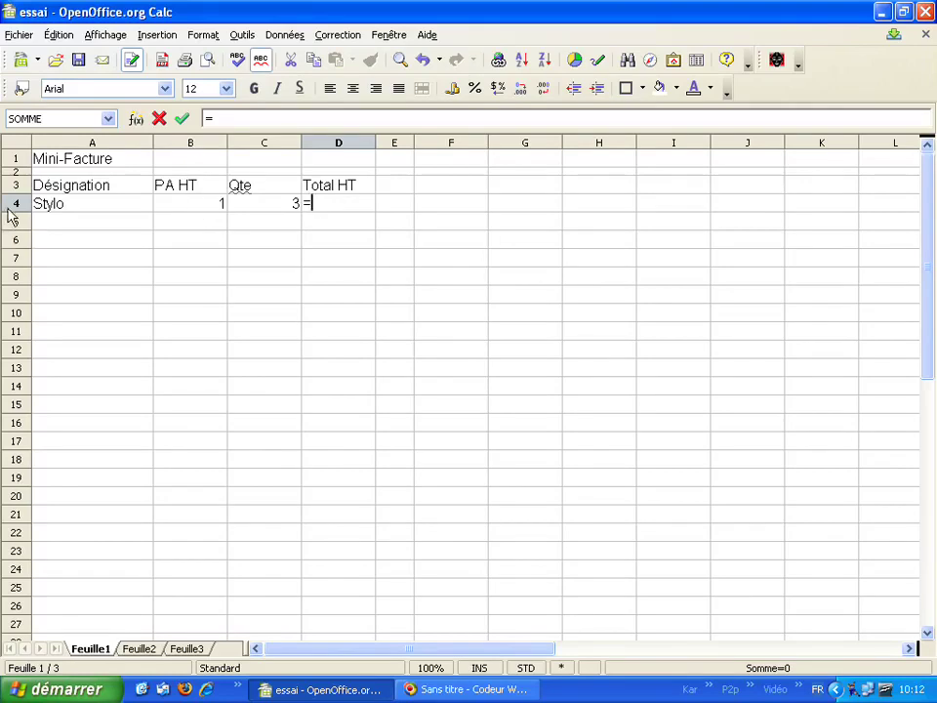
left_click(214, 212)
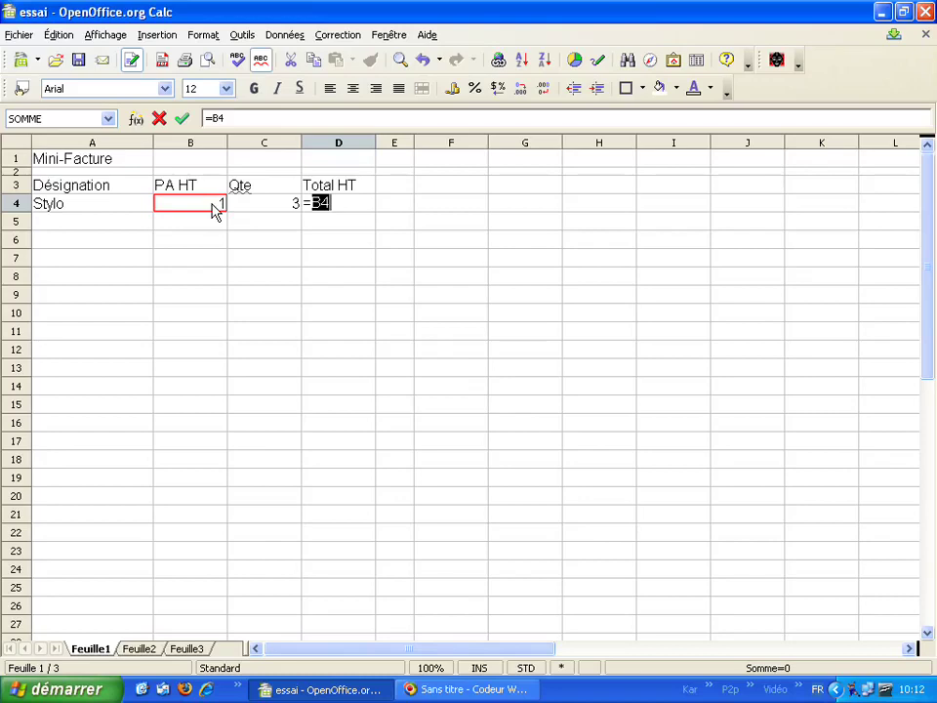
type("*")
left_click(272, 207)
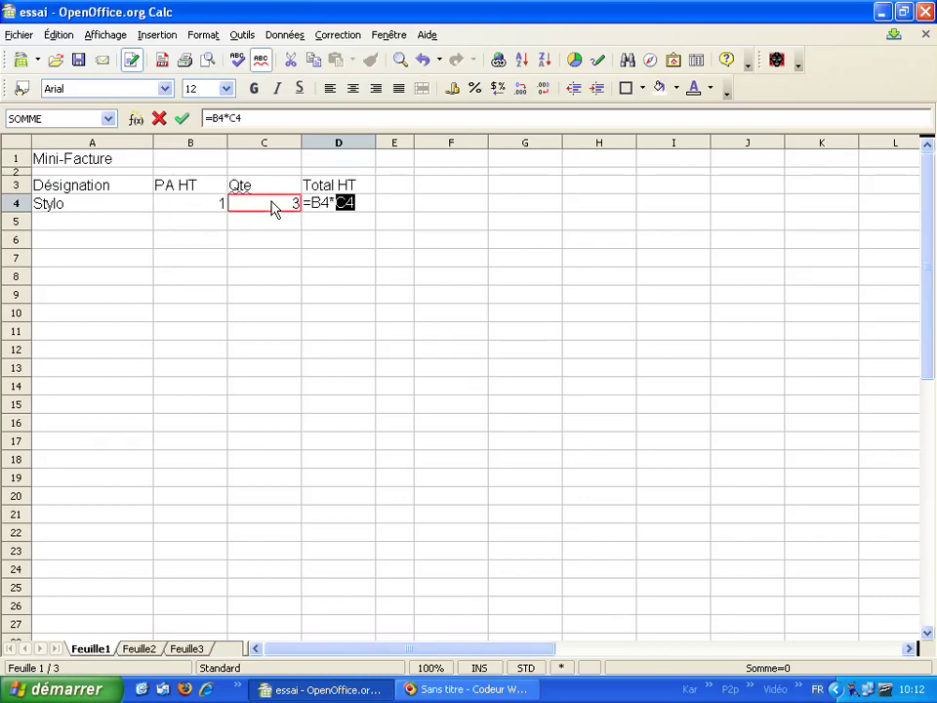
key("Return")
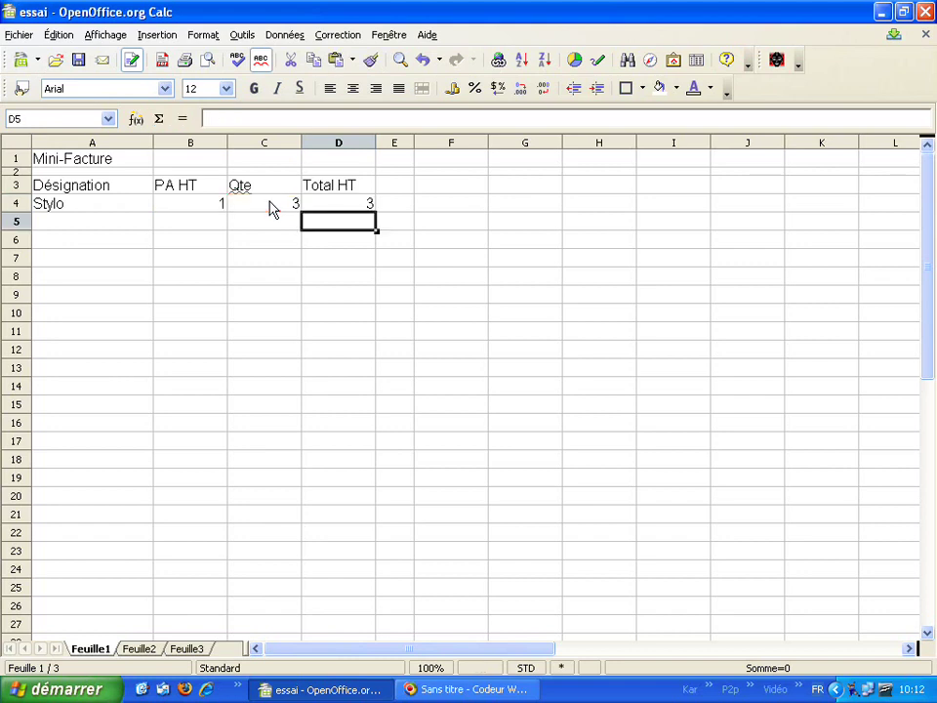
left_click(357, 206)
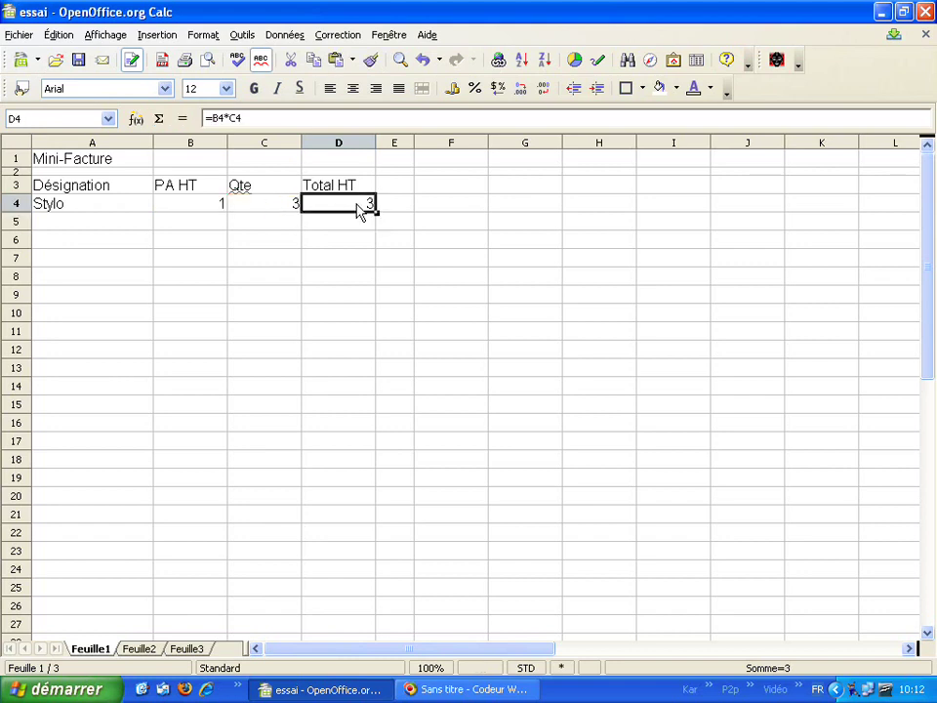
left_click(352, 219)
left_click(347, 207)
- Change the Stylo unit price in B4 to 0,90 so its total shows 2,7
left_click(185, 207)
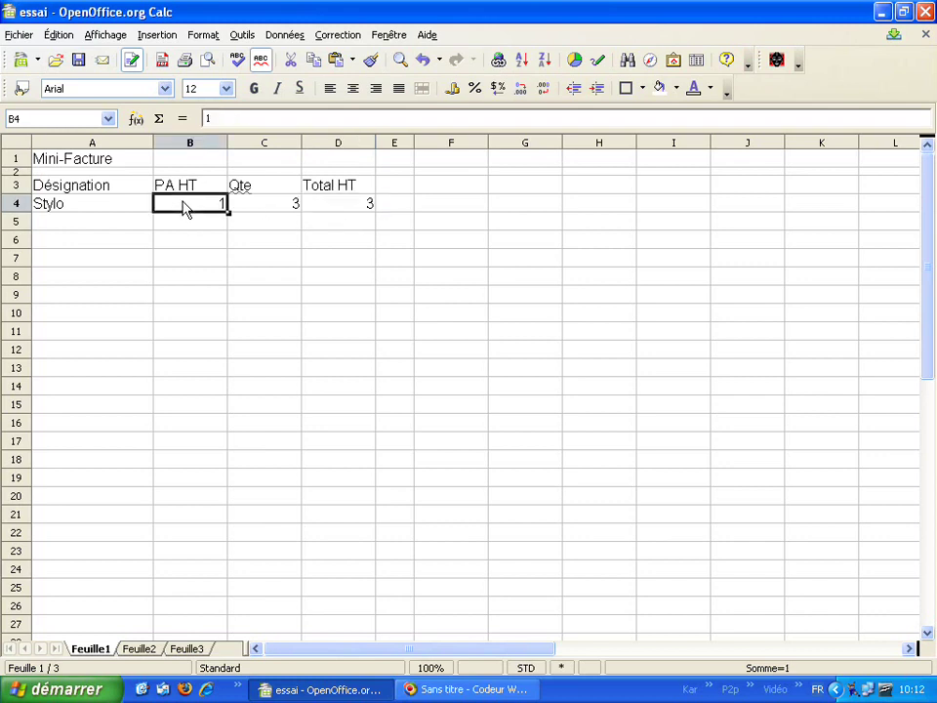
type("0,90")
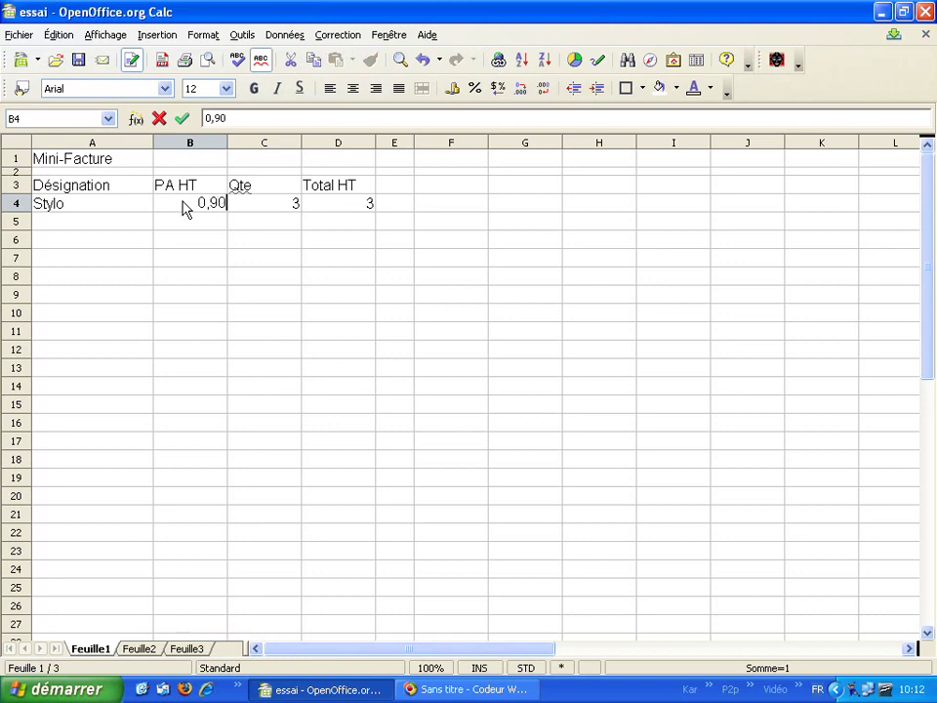
key("Return")
key("Return")
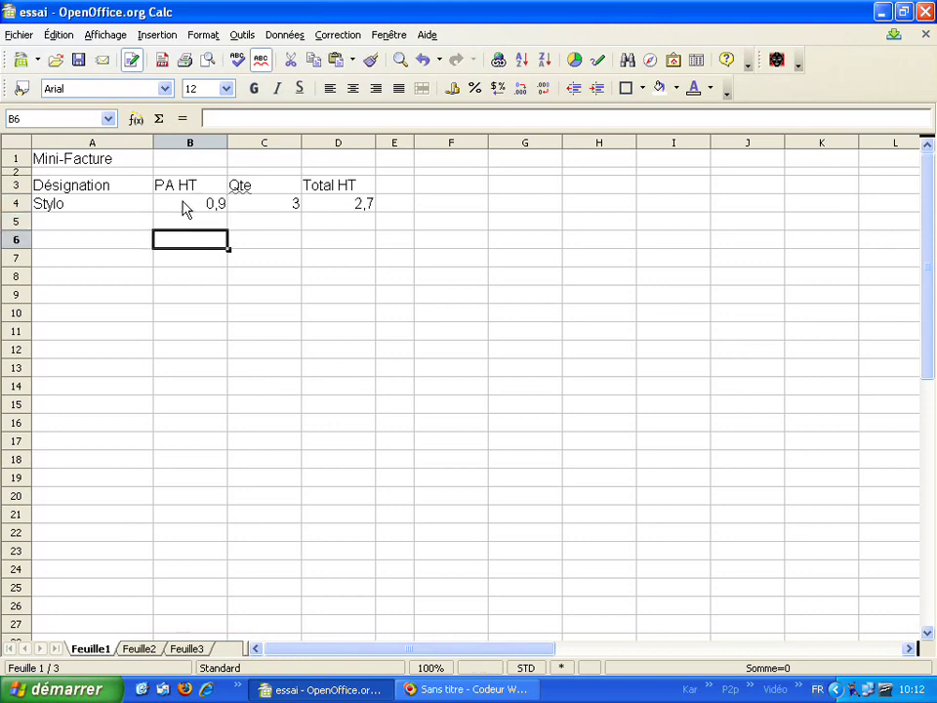
left_click(366, 207)
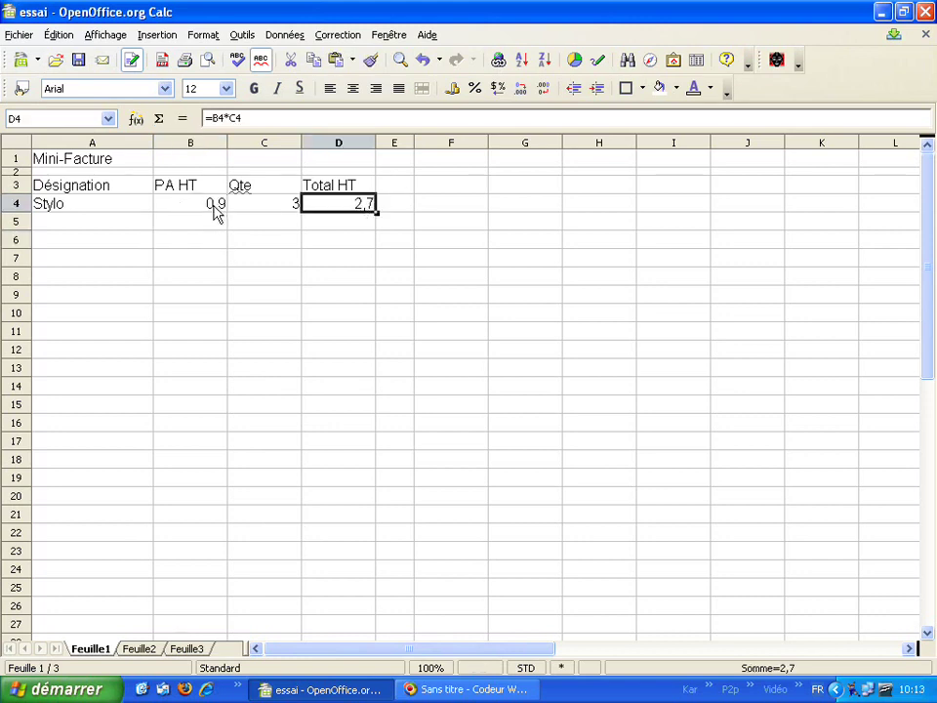
left_click(201, 220)
key("Up")
left_click(110, 226)
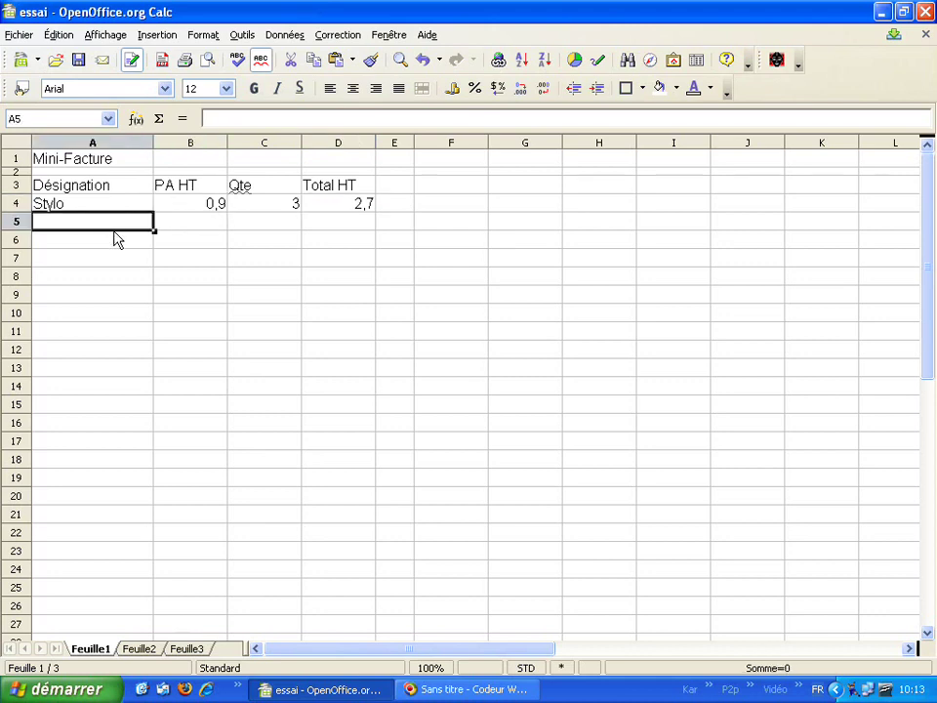
- Add the Cahier item in row 5 with unit price 3,25 and quantity 2
type("Ca")
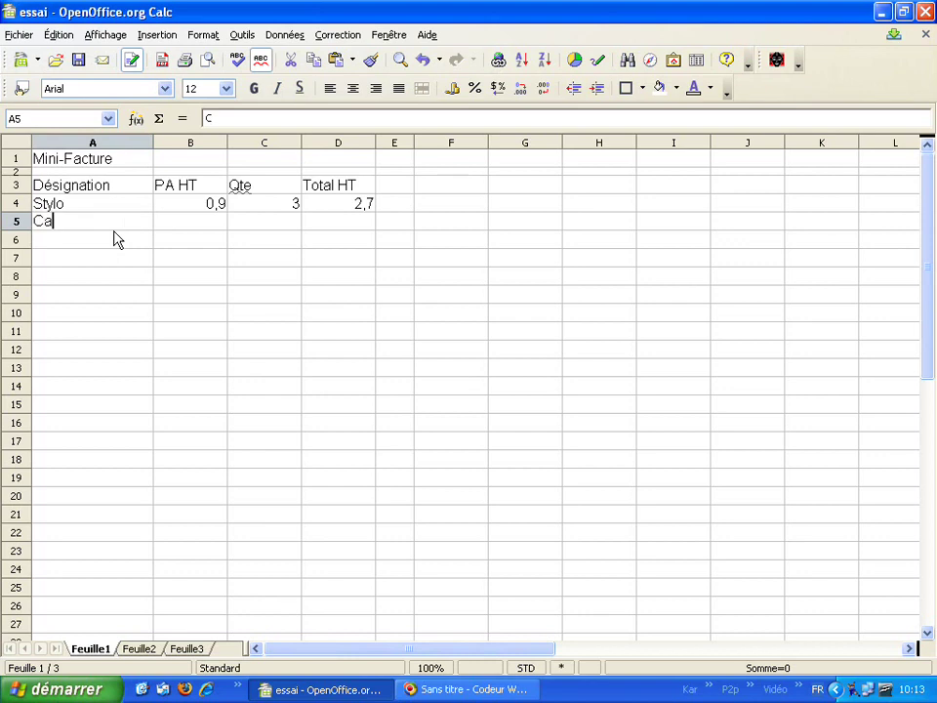
type("hier")
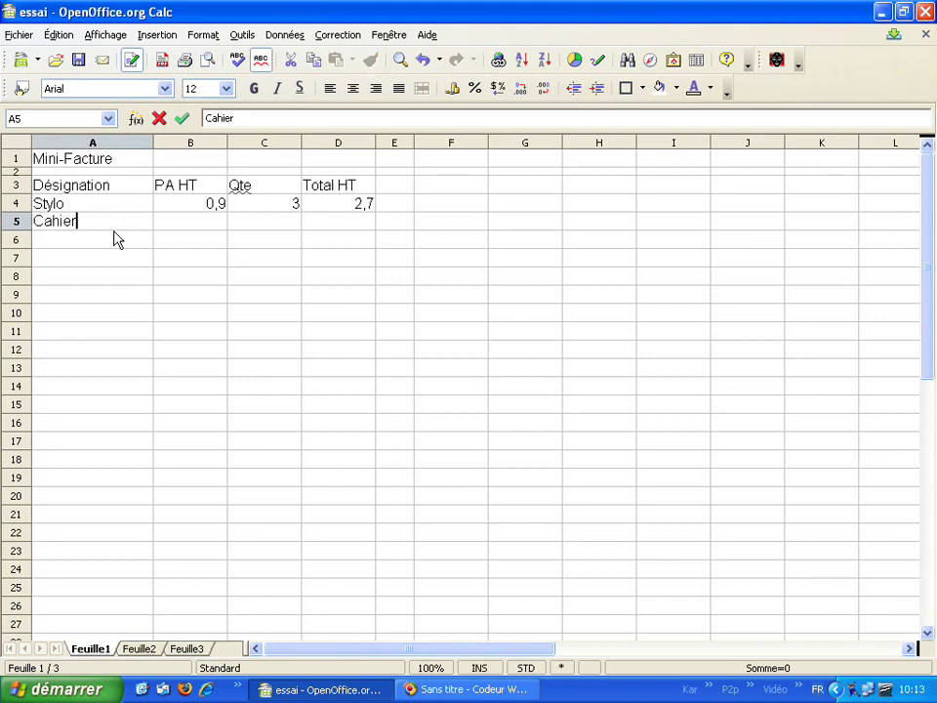
key("Tab")
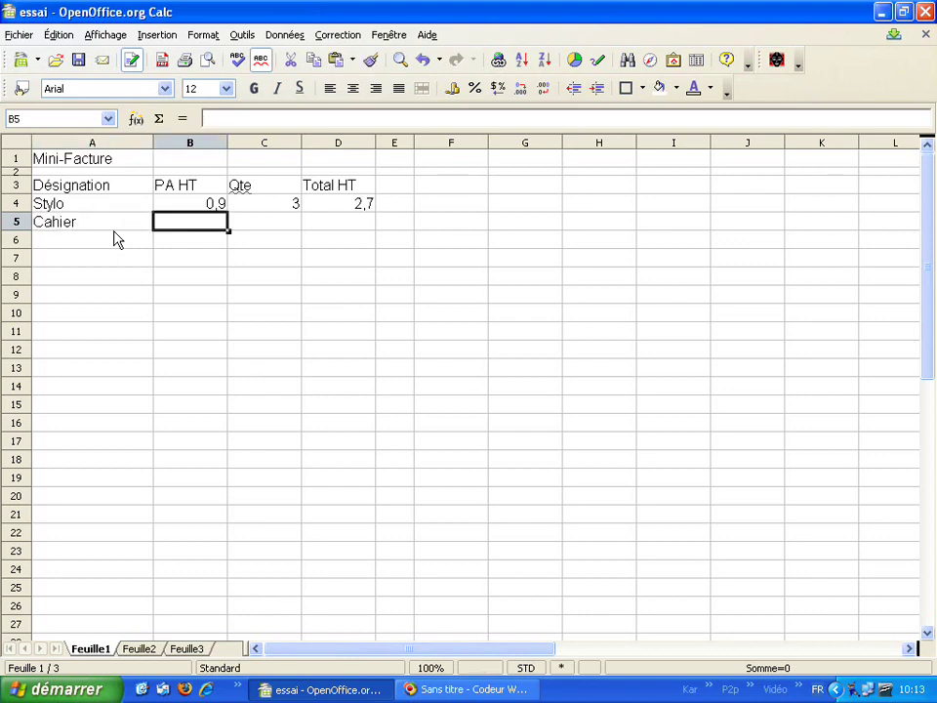
type("3,25")
key("Tab")
type("2")
key("Return")
- Enter =B5*C5 in D5 for a Cahier Total HT of 6,5
key("Up")
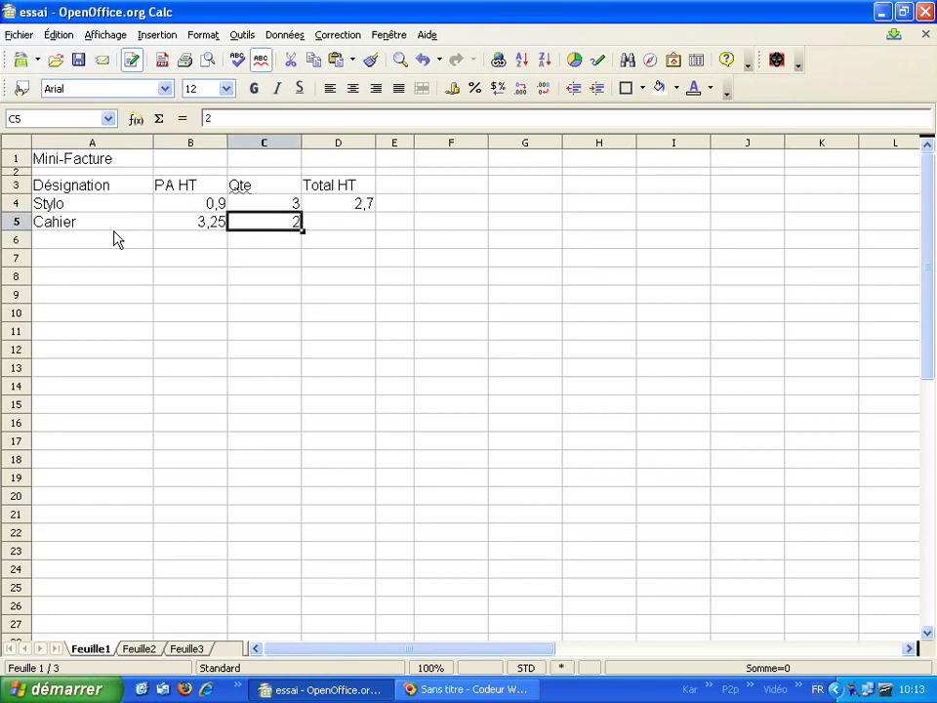
key("Right")
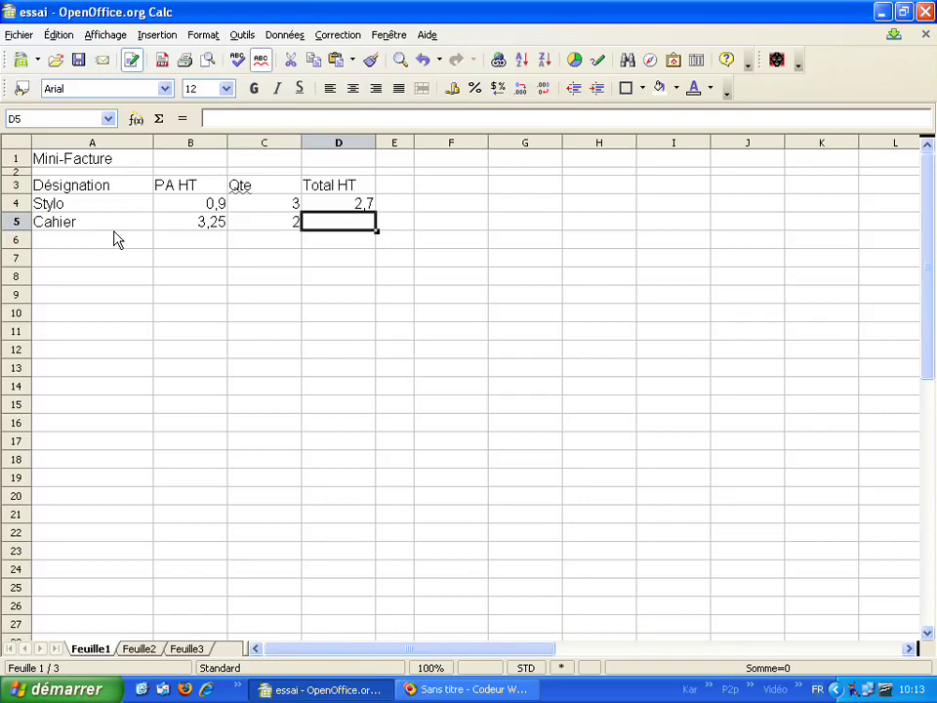
type("=")
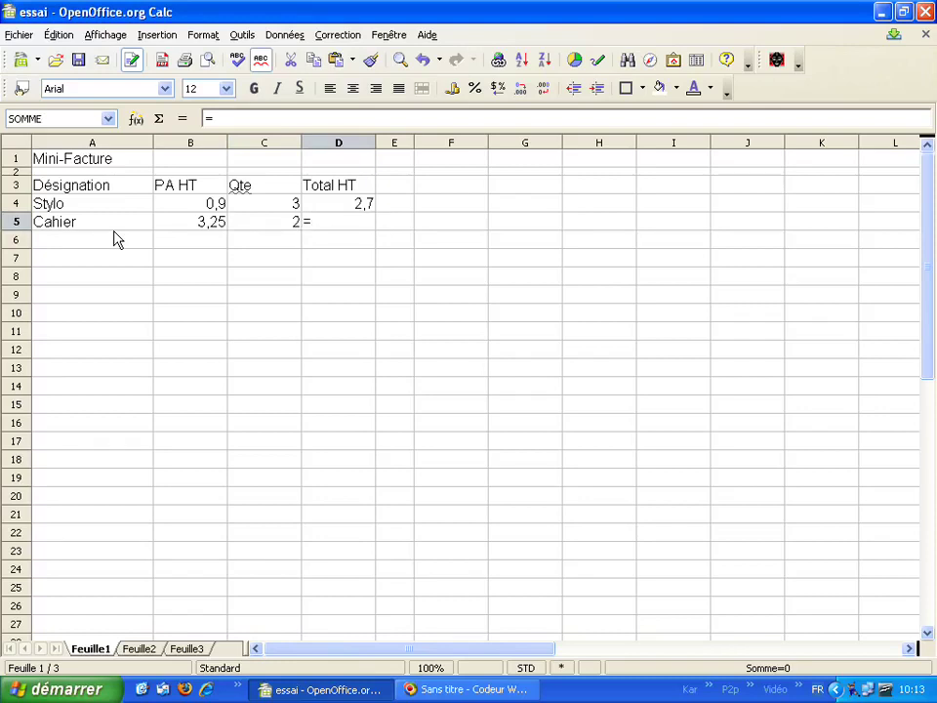
left_click(202, 228)
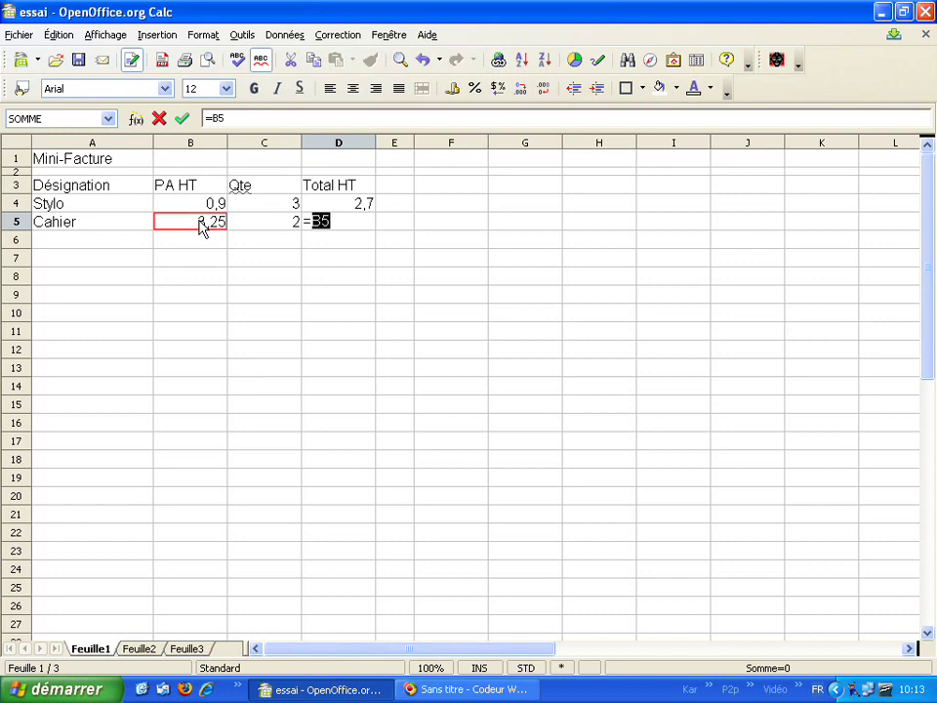
type("*")
left_click(268, 223)
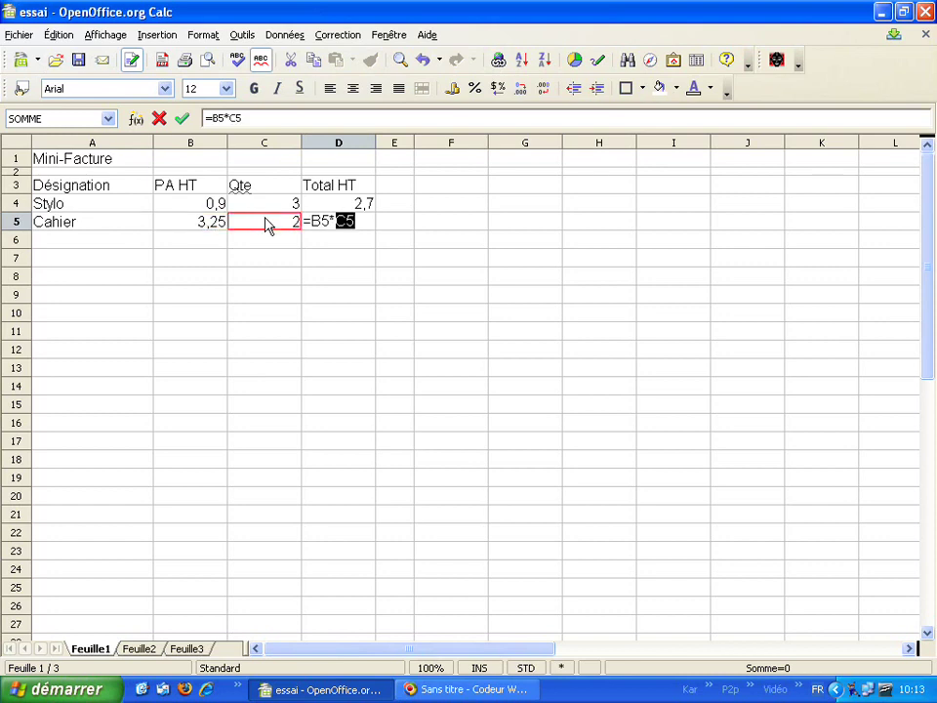
key("Return")
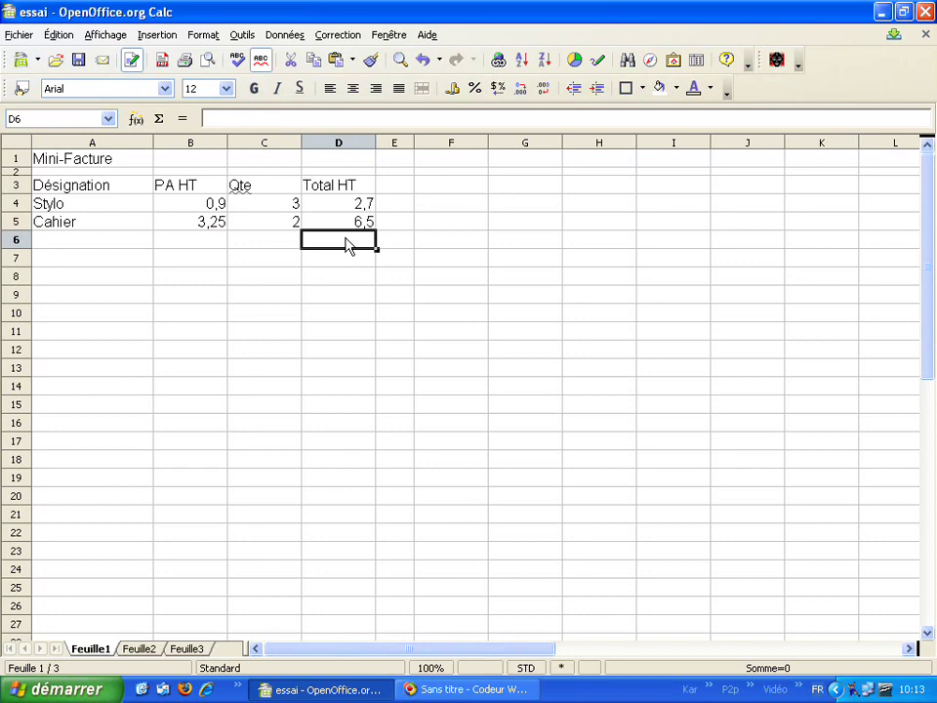
- Clear the =B5*C5 formula from D5, leaving the Stylo total in D4 selected
left_click(357, 229)
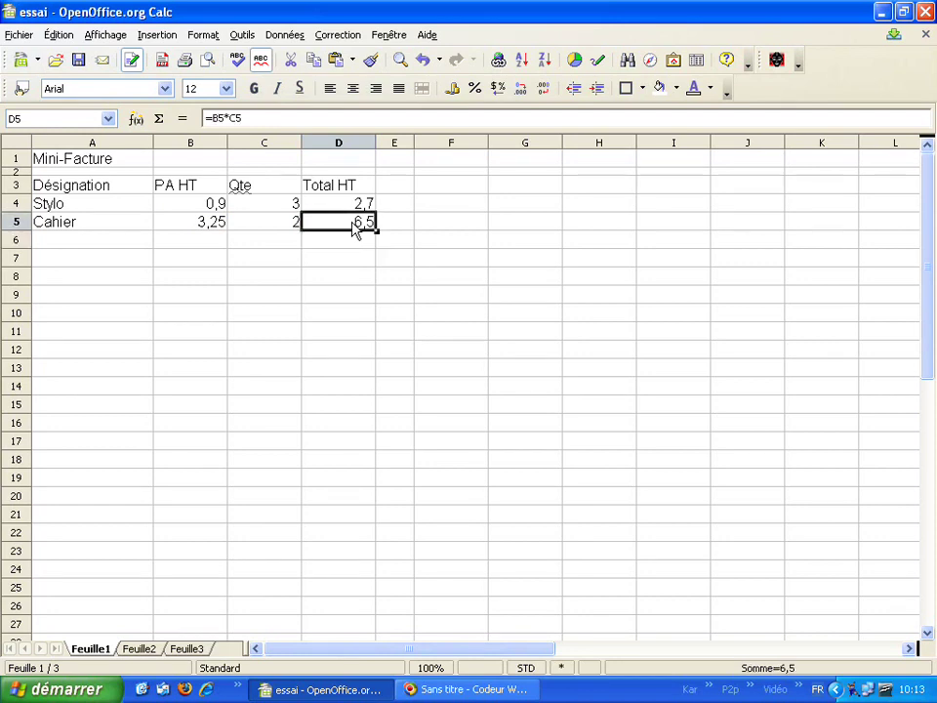
key("Delete")
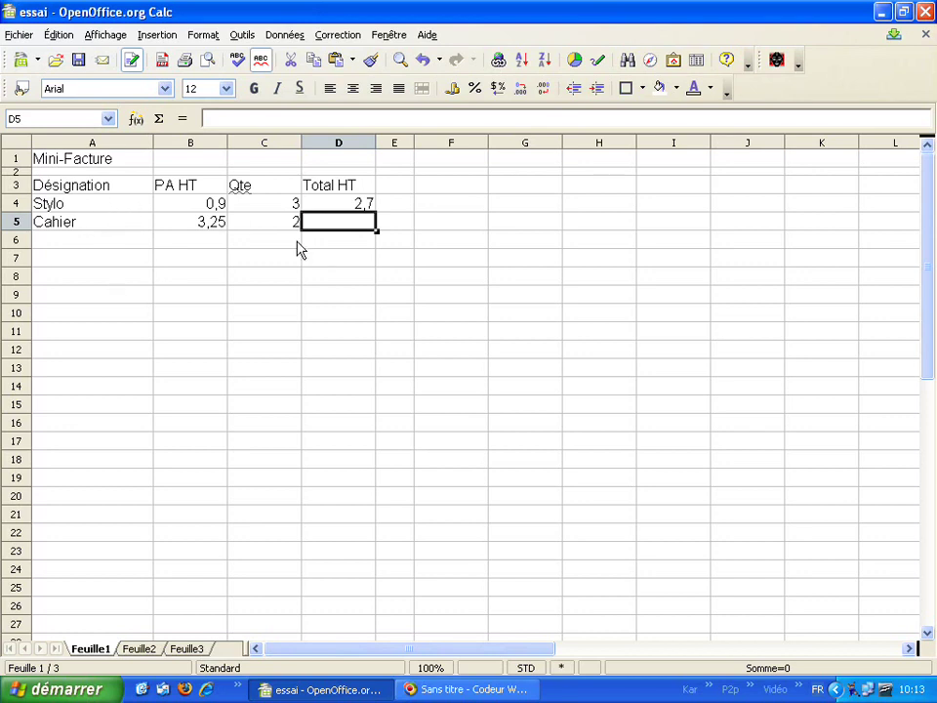
left_click(337, 204)
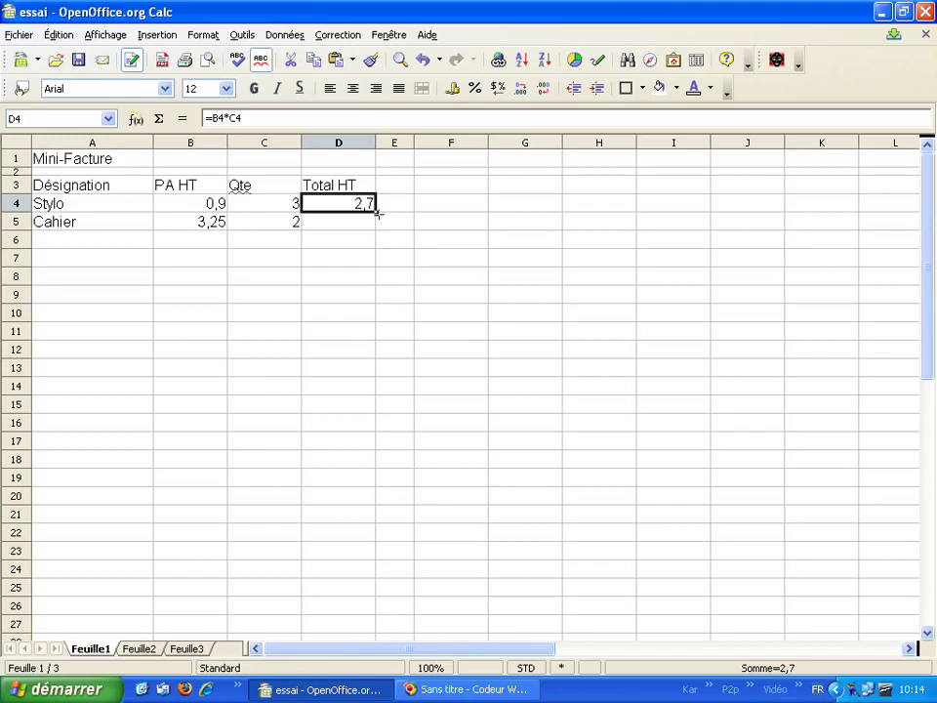
- Fill D4's total formula down into D5, giving =B5*C5 showing 6,5
left_click_drag(377, 212, 379, 232)
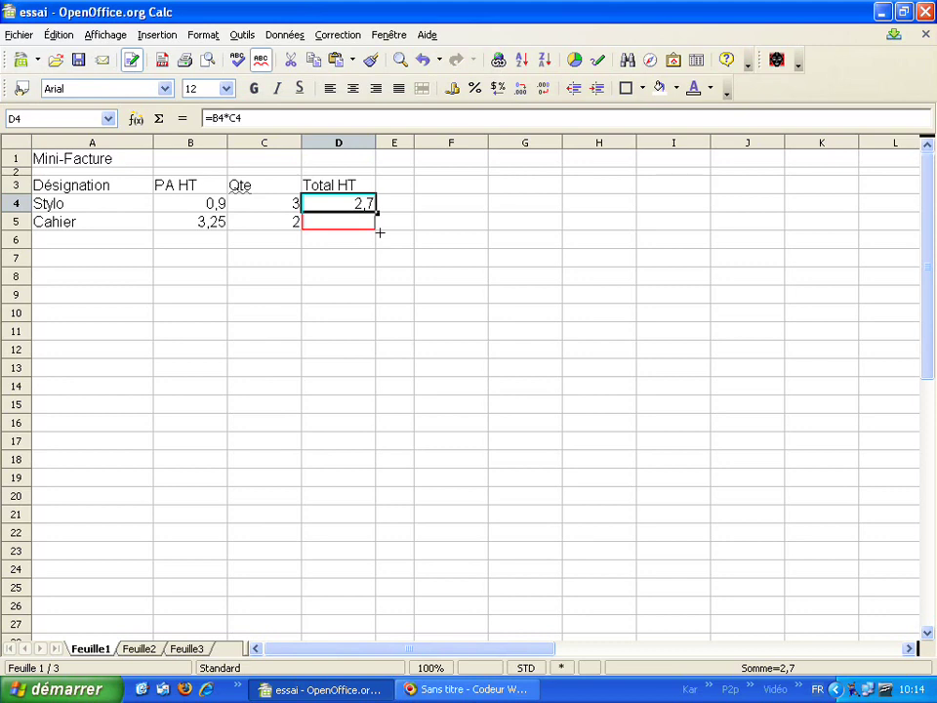
left_click_drag(380, 233, 381, 237)
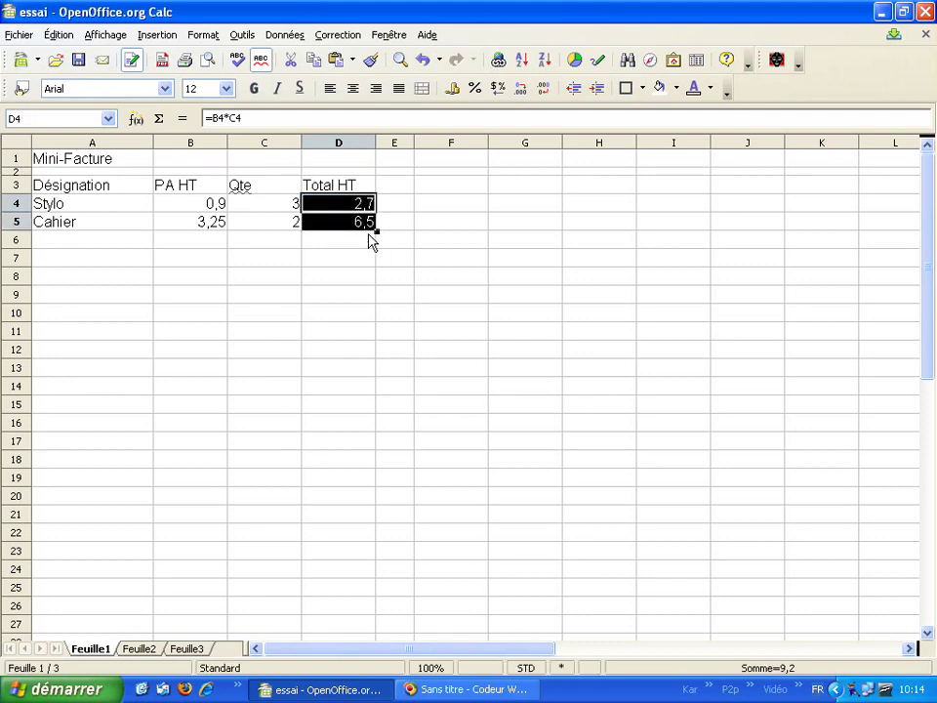
left_click(368, 240)
left_click(368, 226)
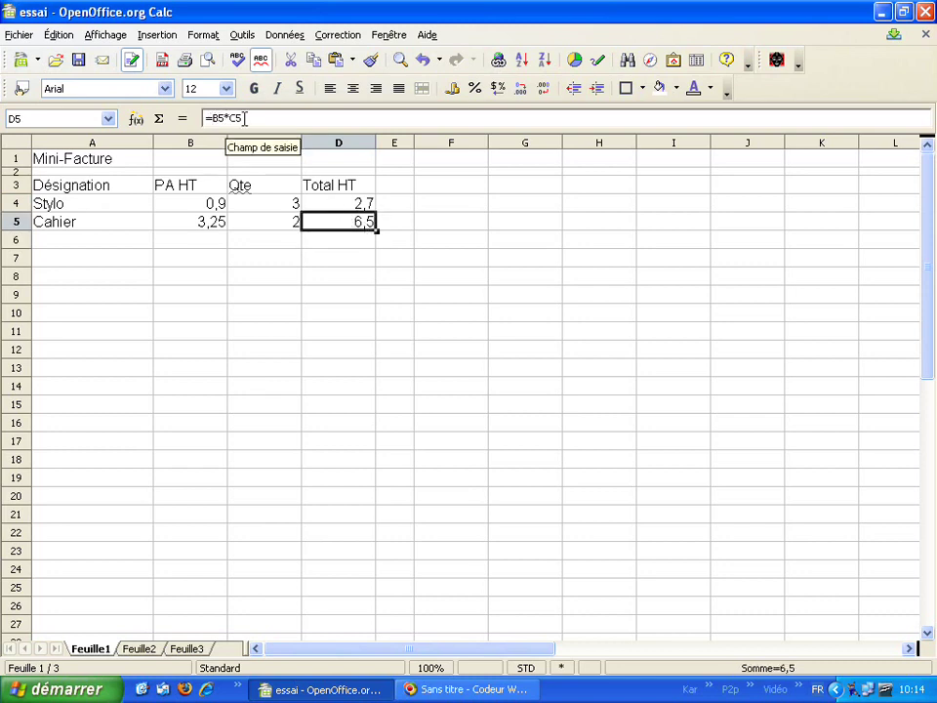
left_click(358, 204)
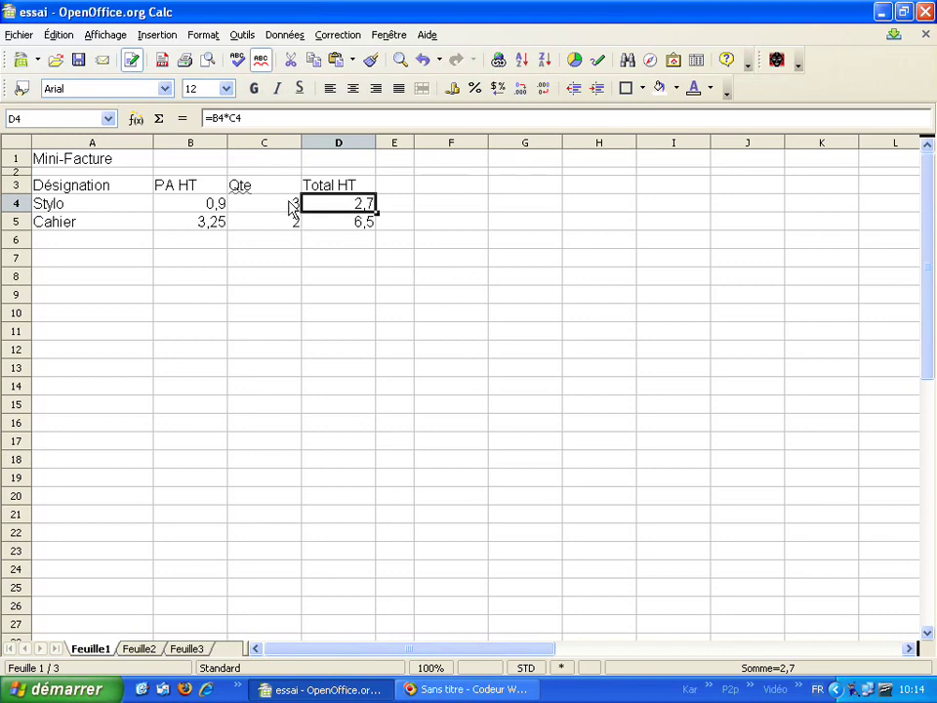
- Fill the total formula on into D6, which shows 0 for the empty row
left_click(374, 227)
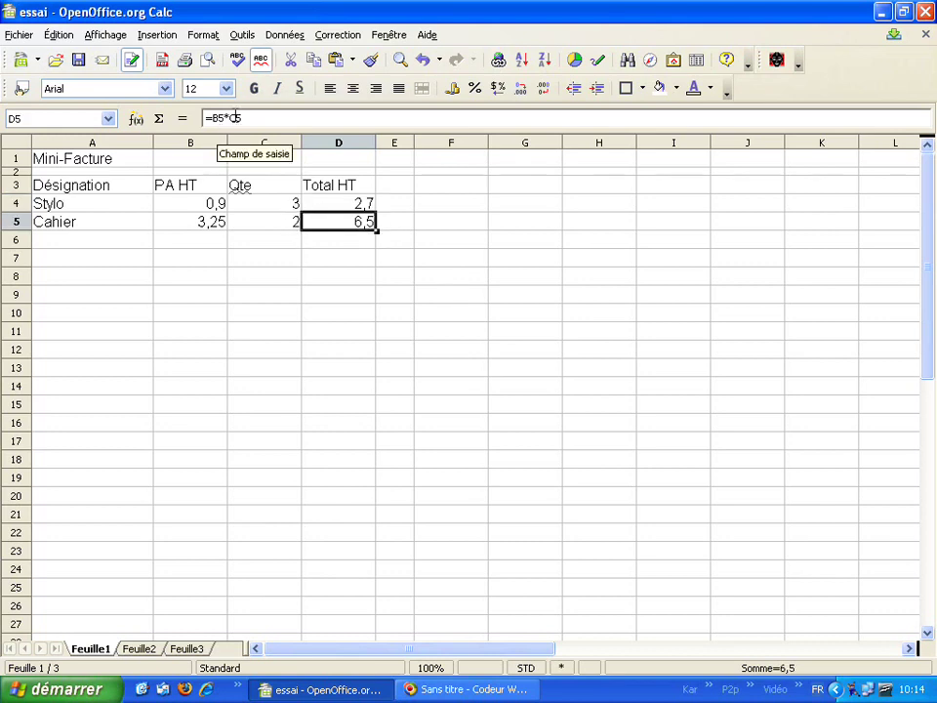
left_click_drag(376, 230, 377, 253)
left_click(352, 245)
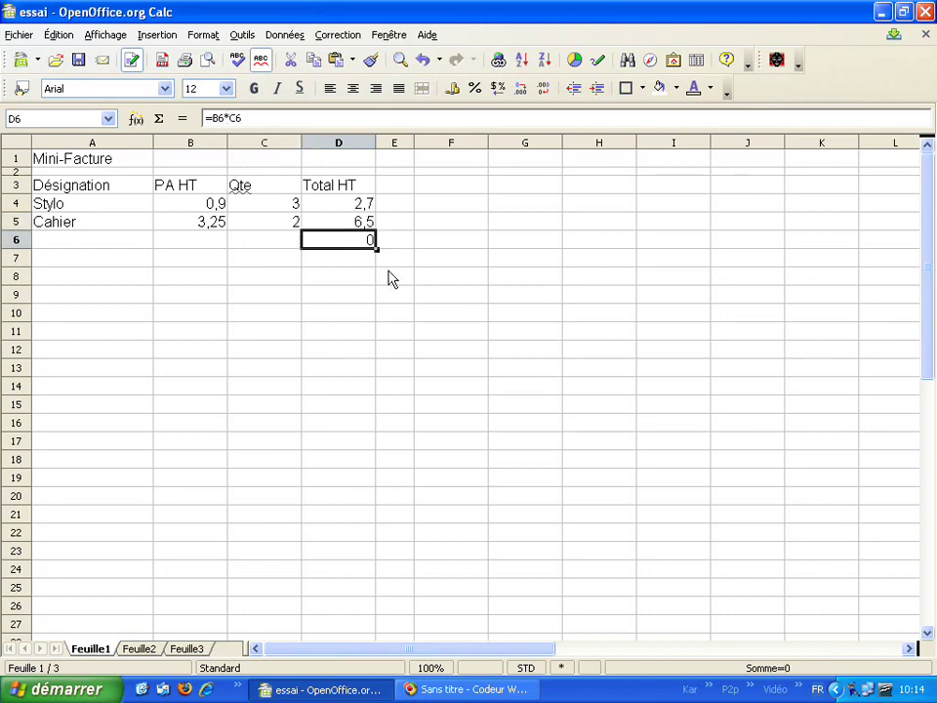
- Enter Cartable at 14,95 with quantity 1 in row 6, then check D6's =B6*C6 total
left_click(83, 244)
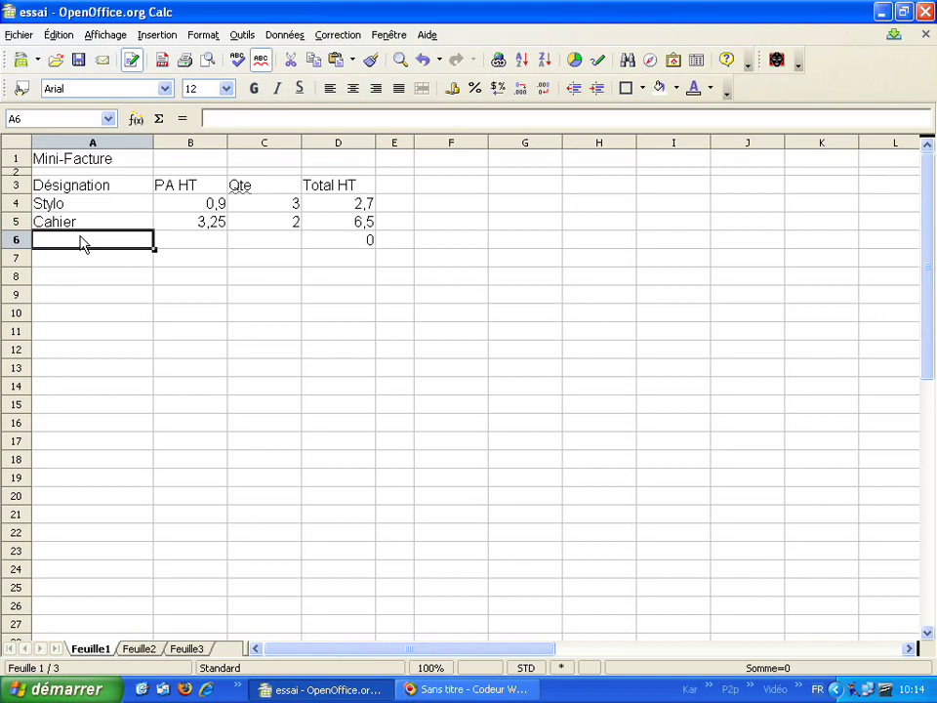
type("Cartable")
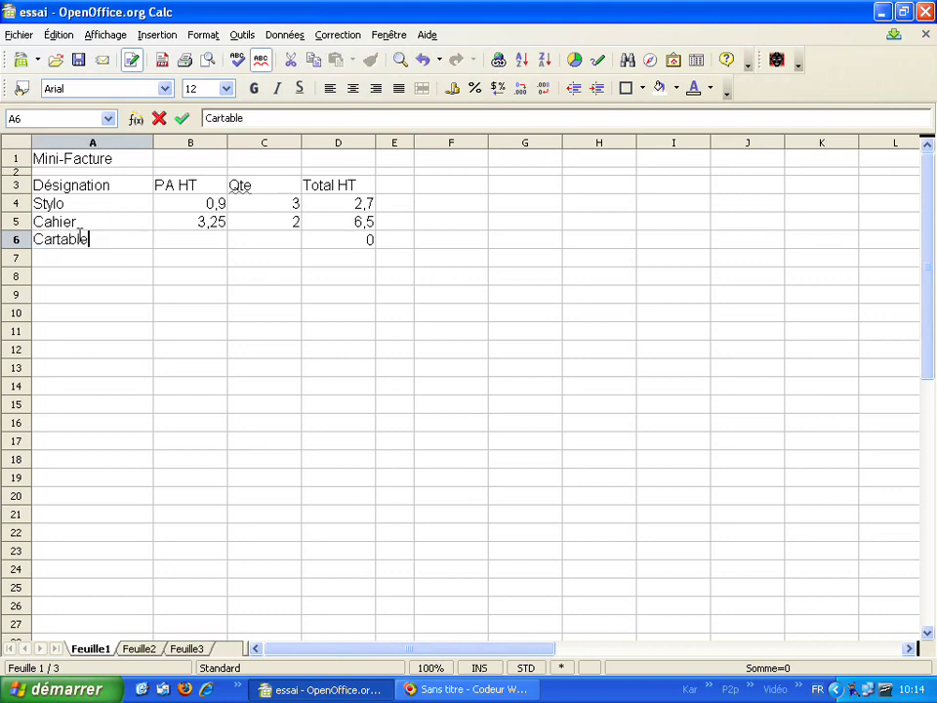
key("Tab")
type("14,95")
key("Tab")
type("1")
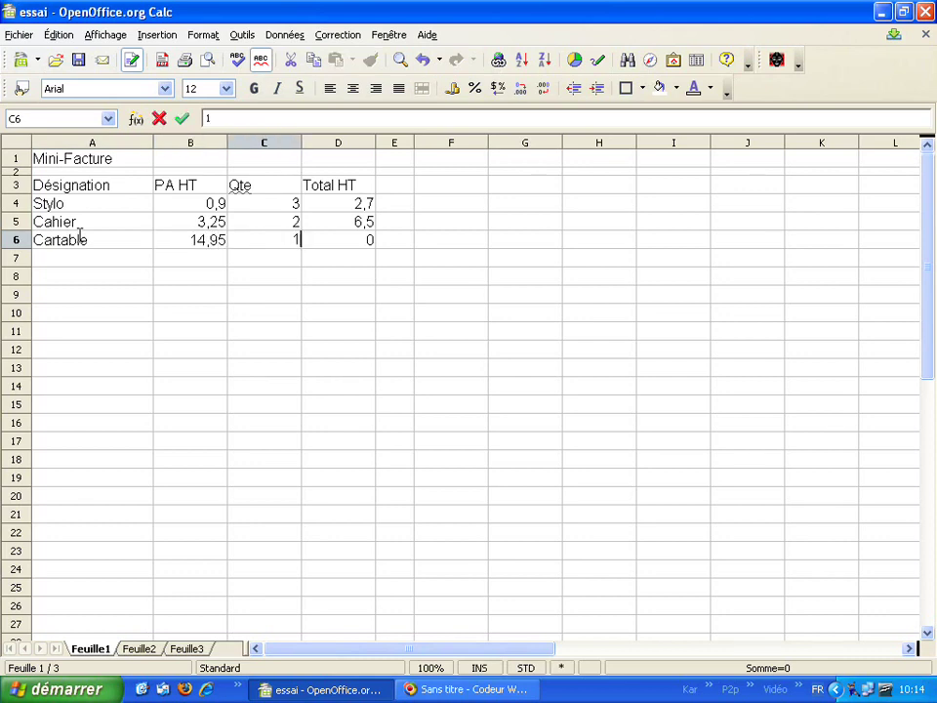
key("Return")
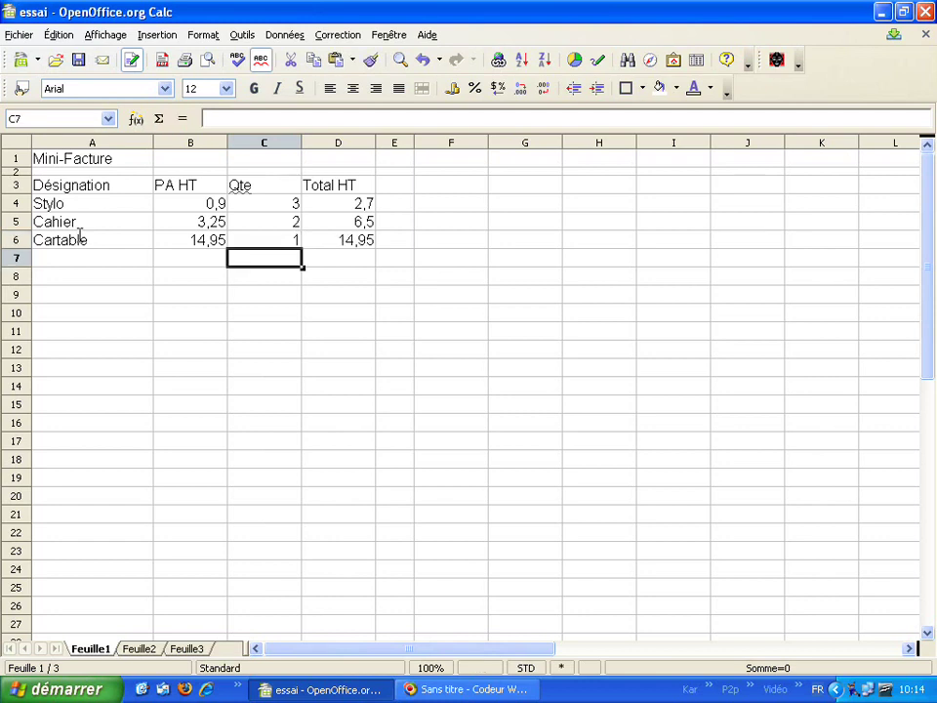
left_click(324, 243)
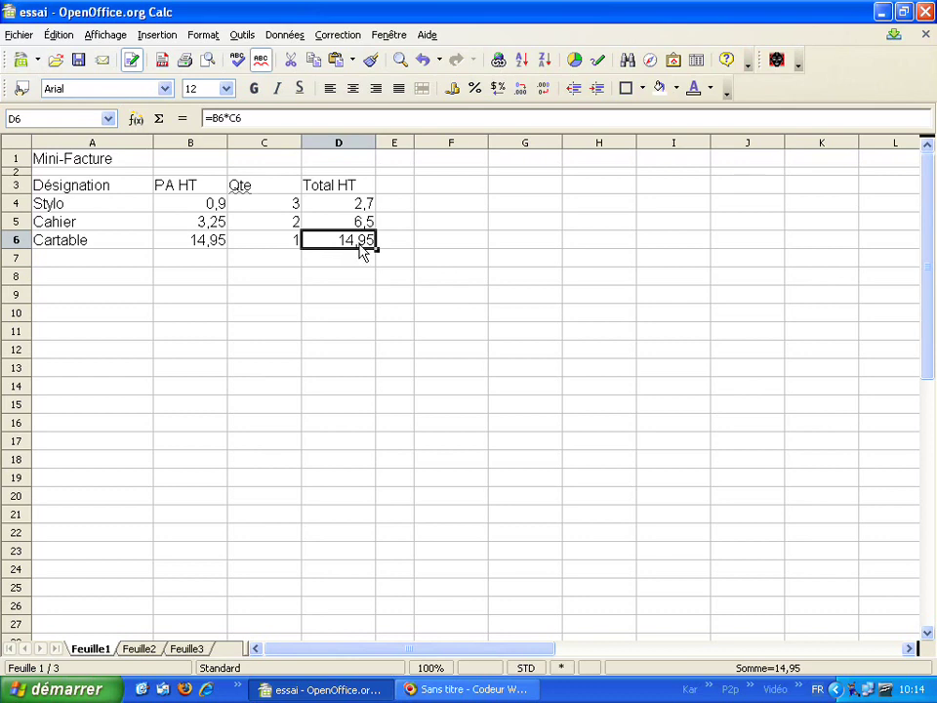
mouse_move(363, 221)
left_mouse_down()
mouse_move(369, 248)
mouse_move(385, 226)
left_mouse_up()
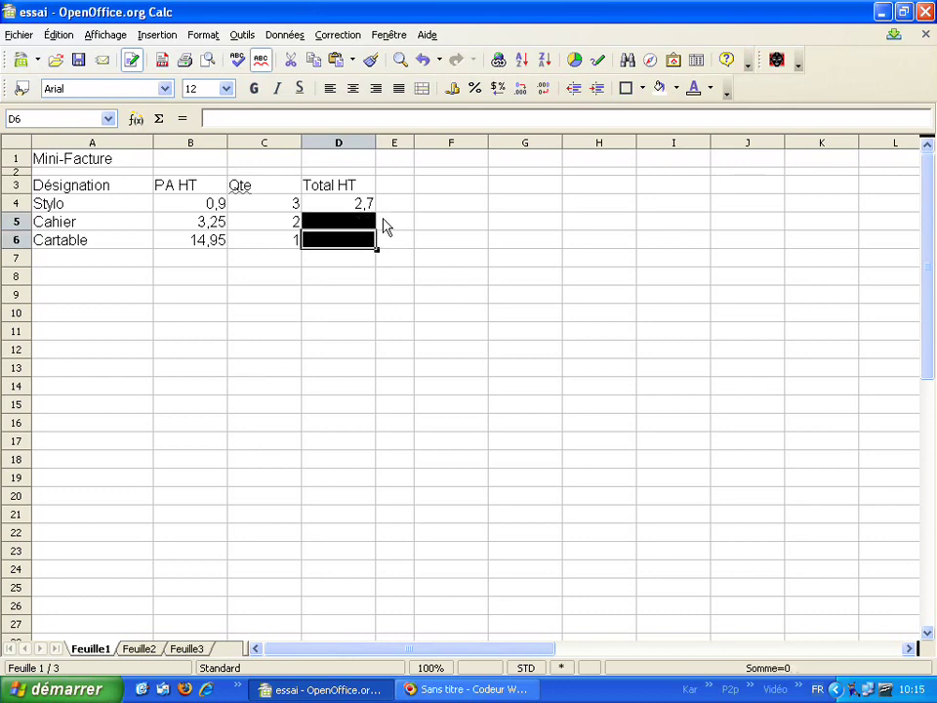
left_click(384, 226)
left_click(358, 212)
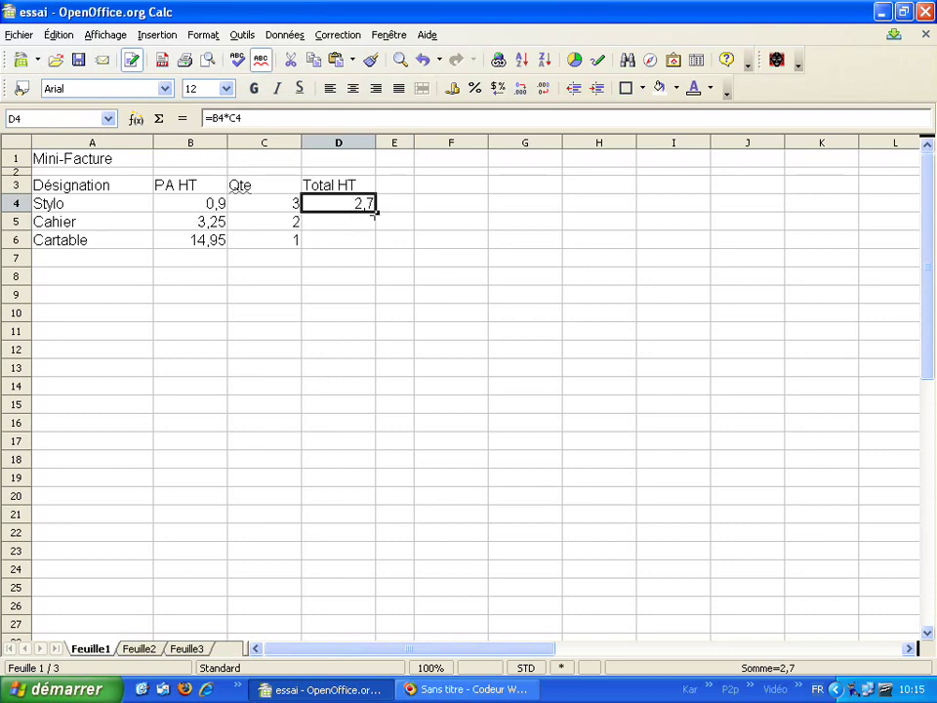
left_click_drag(378, 211, 378, 250)
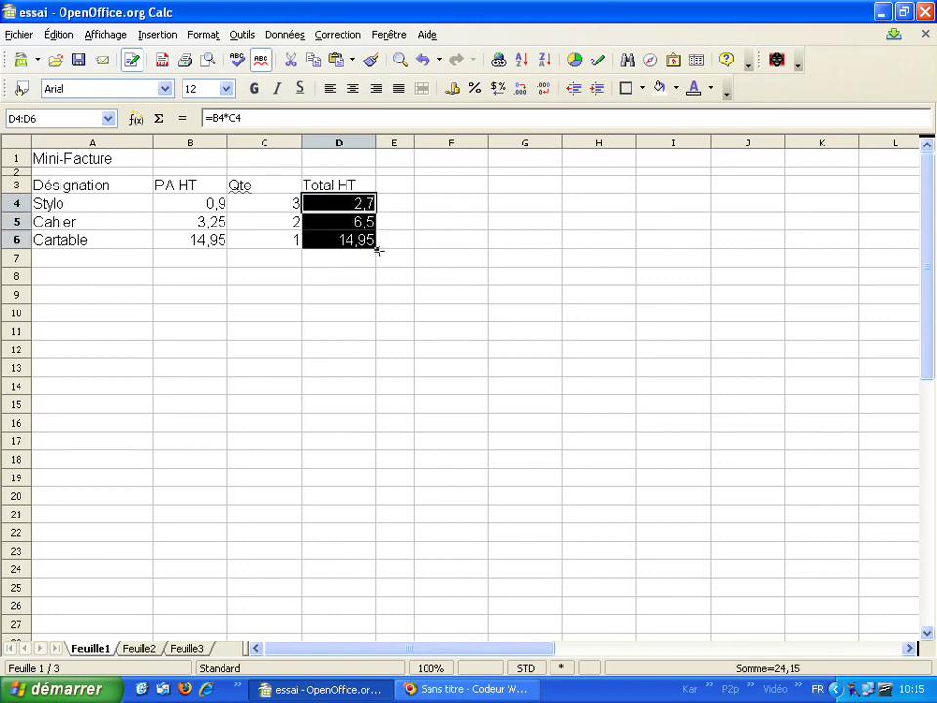
left_click(369, 258)
left_click(362, 245)
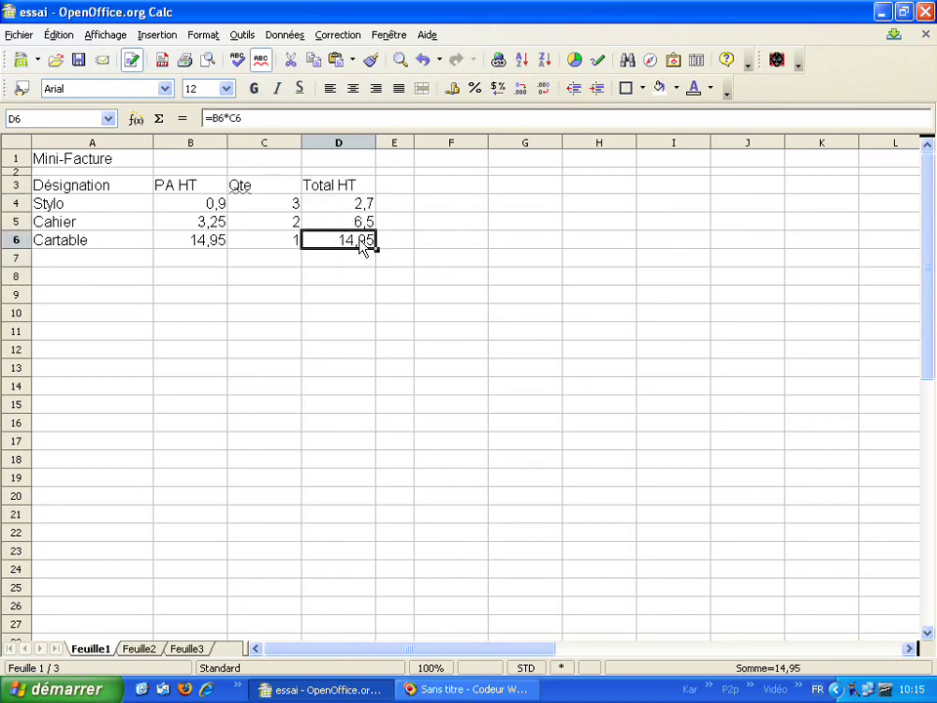
left_click(345, 262)
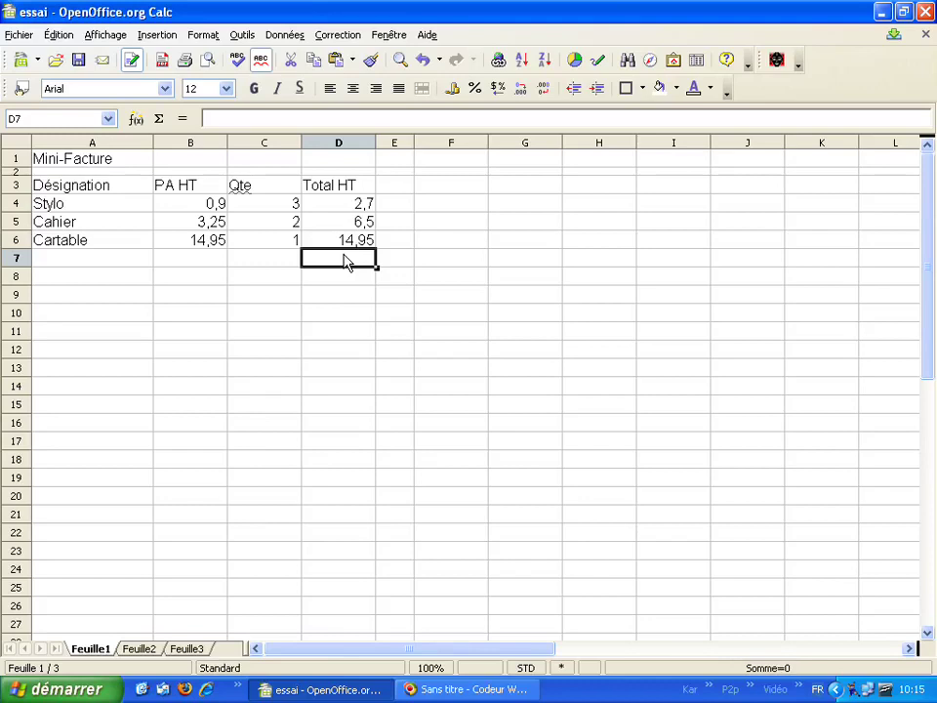
left_click(333, 285)
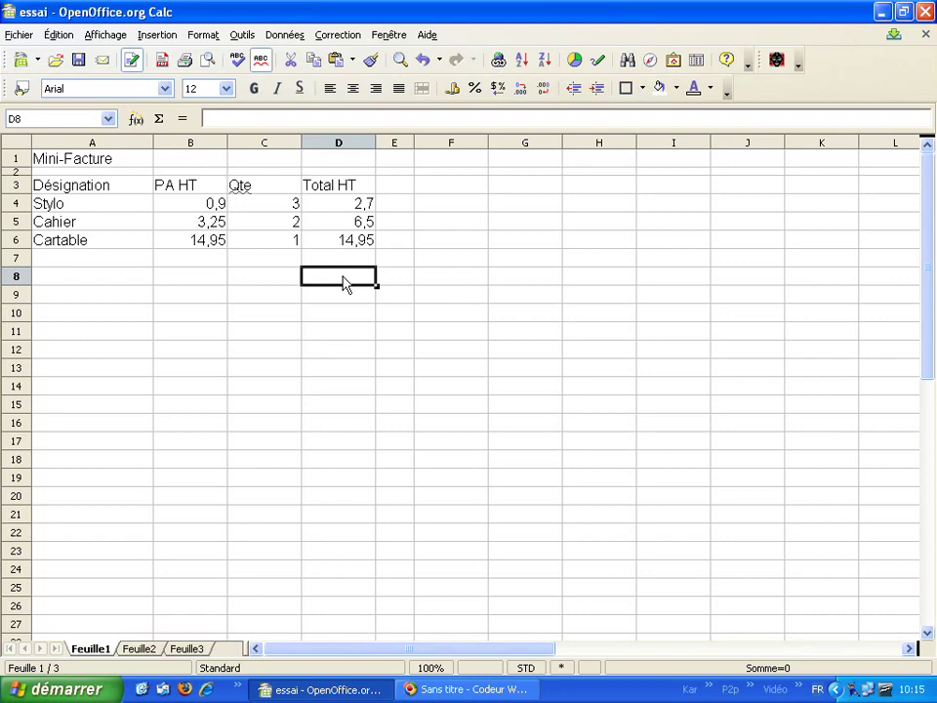
- Sum the three line totals in D8 with =D6+D5+D4, giving 24,15
type("=")
left_click(356, 244)
type("+")
left_click(360, 220)
type("+")
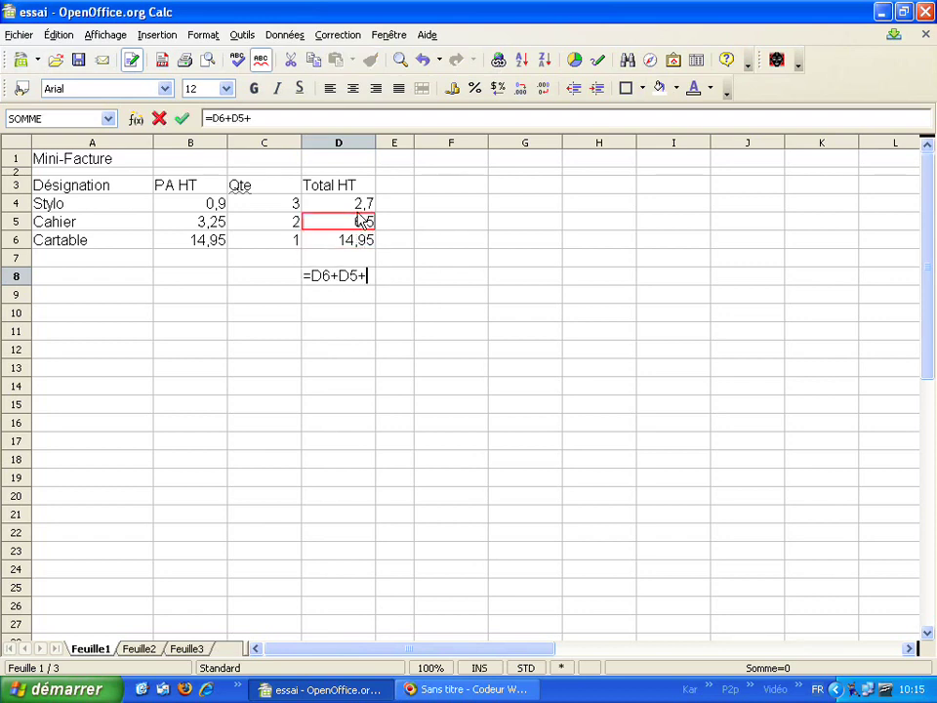
left_click(356, 209)
key("Return")
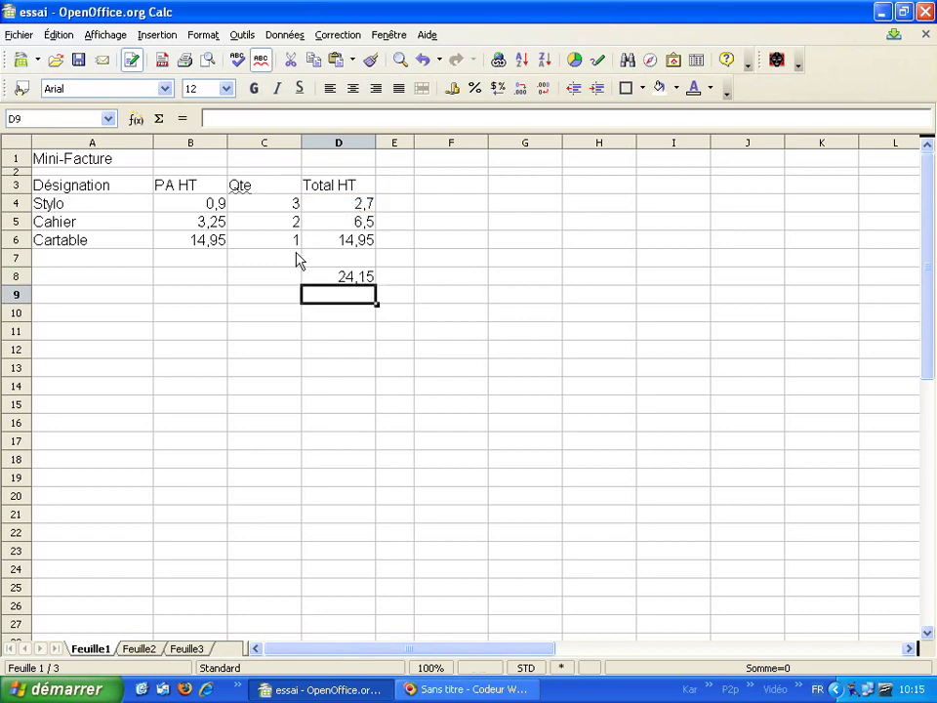
- Label C8 as TOTAL HT and C9 as TVA
left_click(274, 282)
type("TOTAL HT")
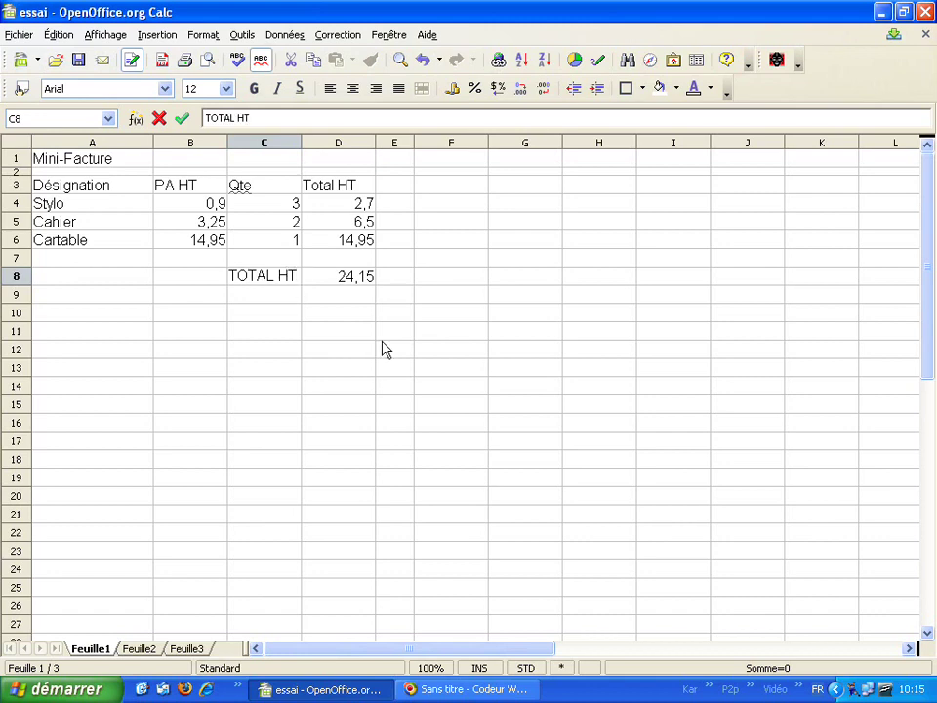
key("Return")
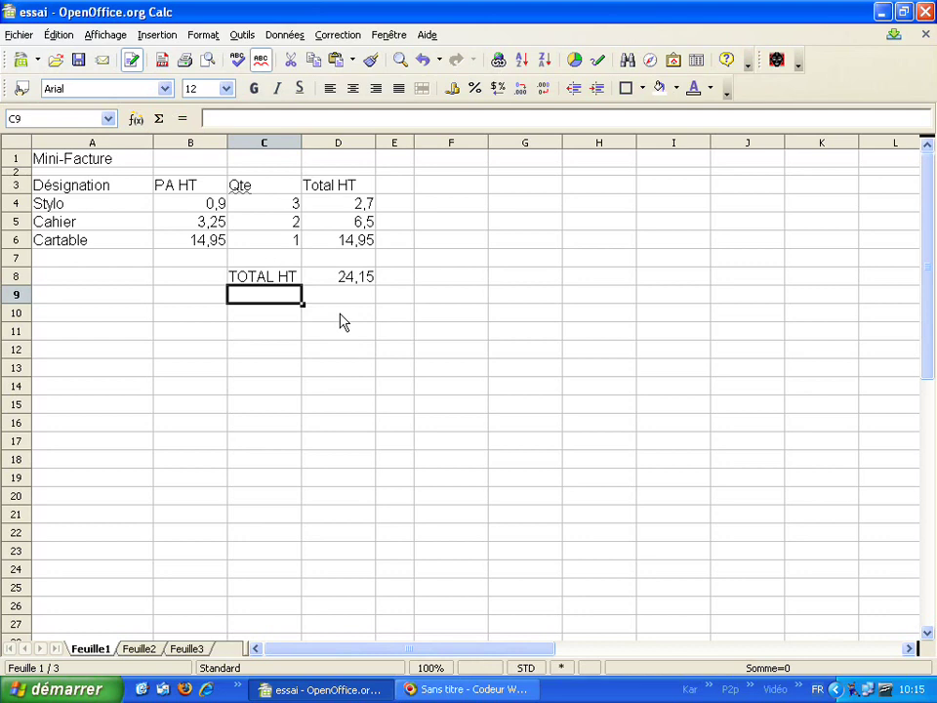
type("TVA")
key("Tab")
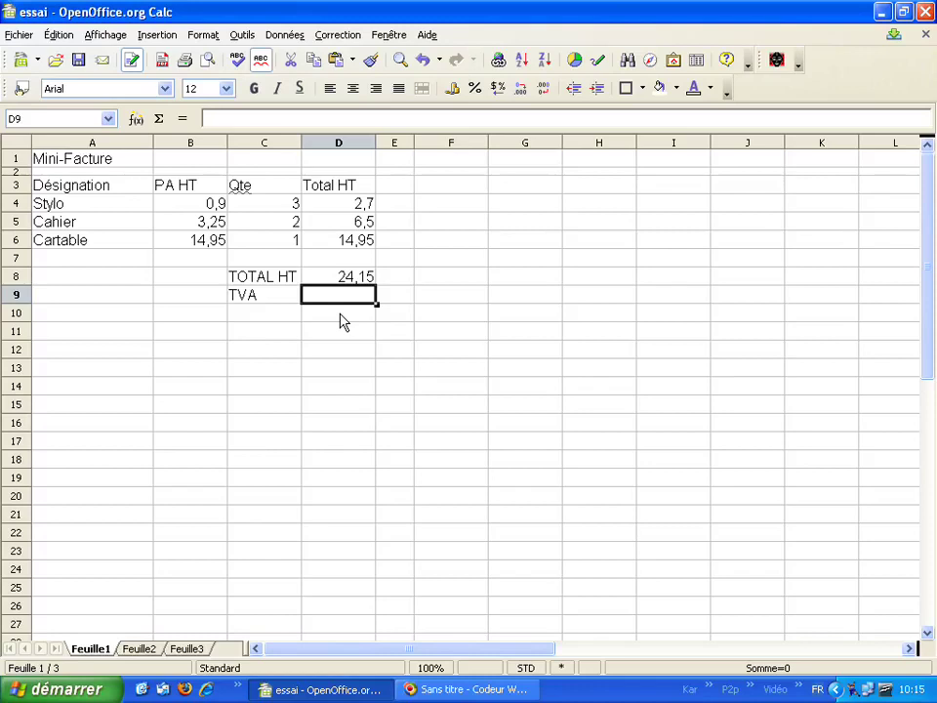
- Store the TVA rate 0,196 in D9 and confirm the stored value behind the displayed 0,2
type("0,196")
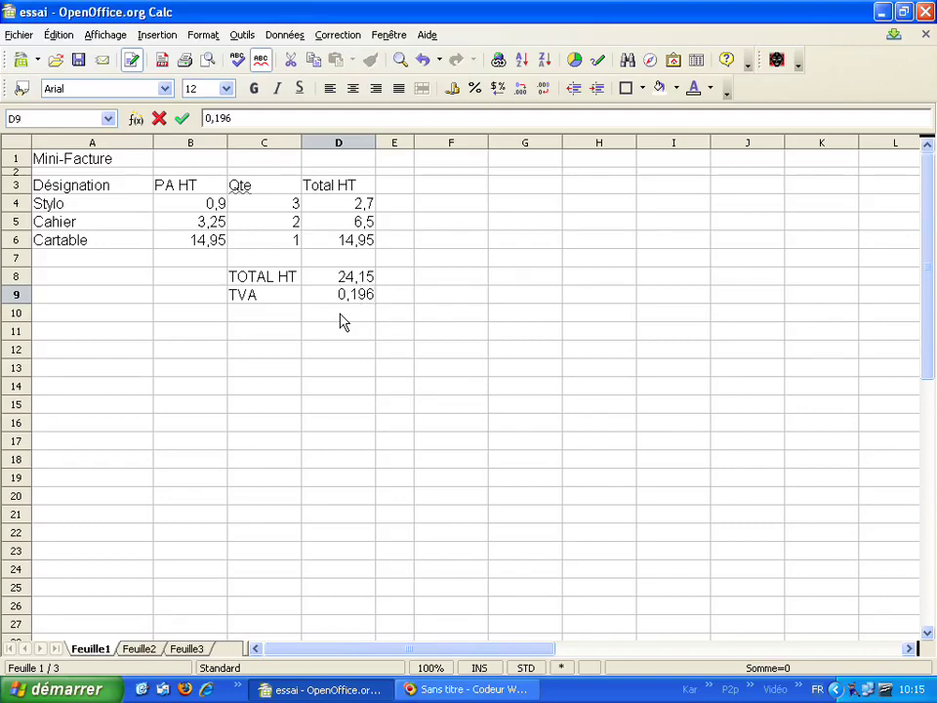
key("Return")
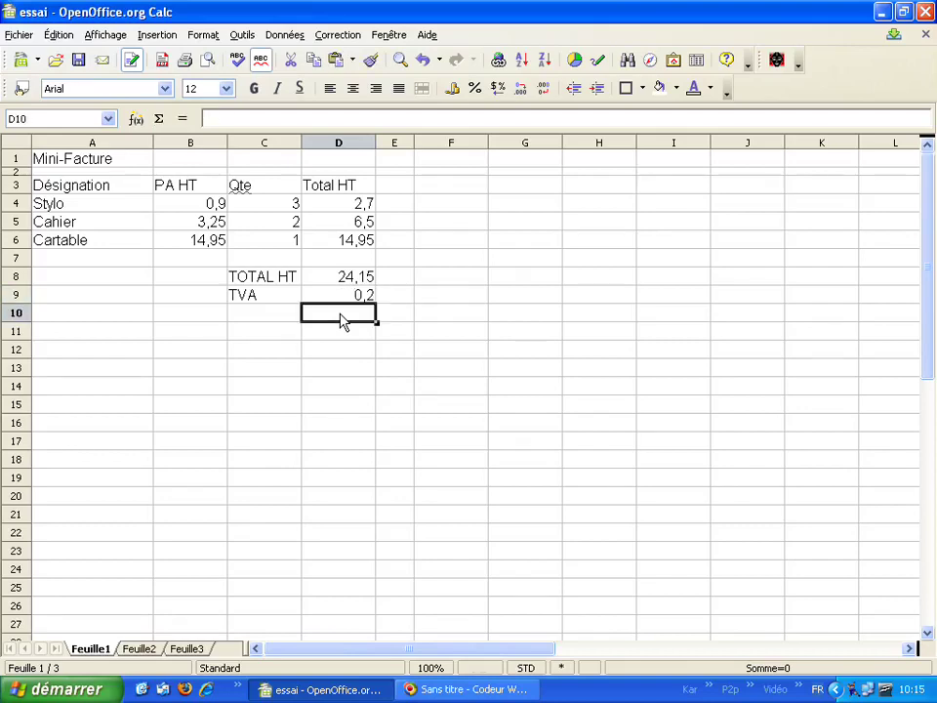
key("Up")
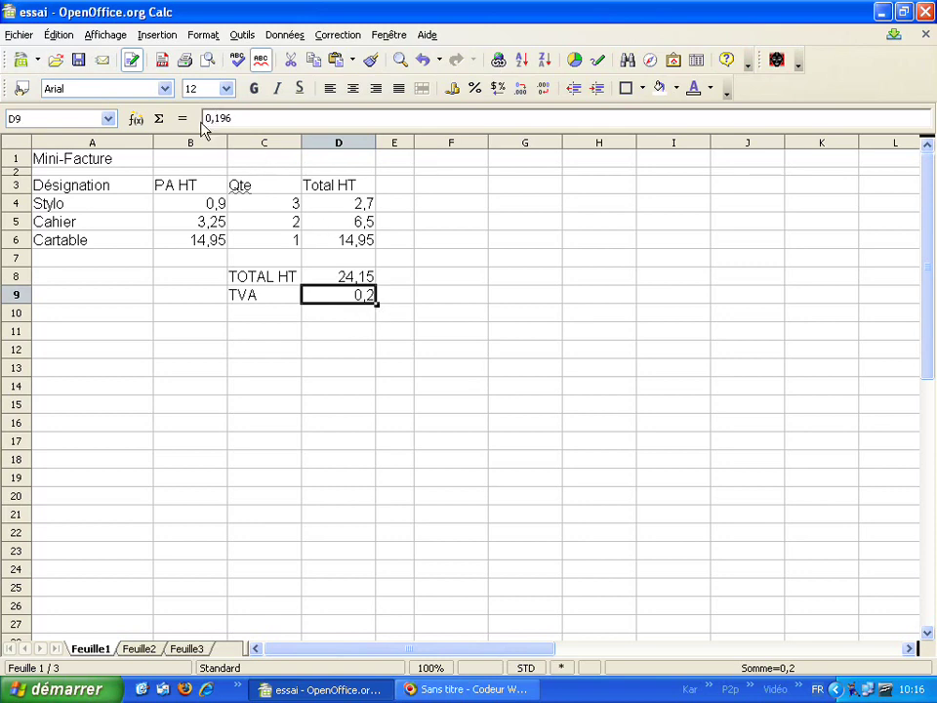
left_click(349, 318)
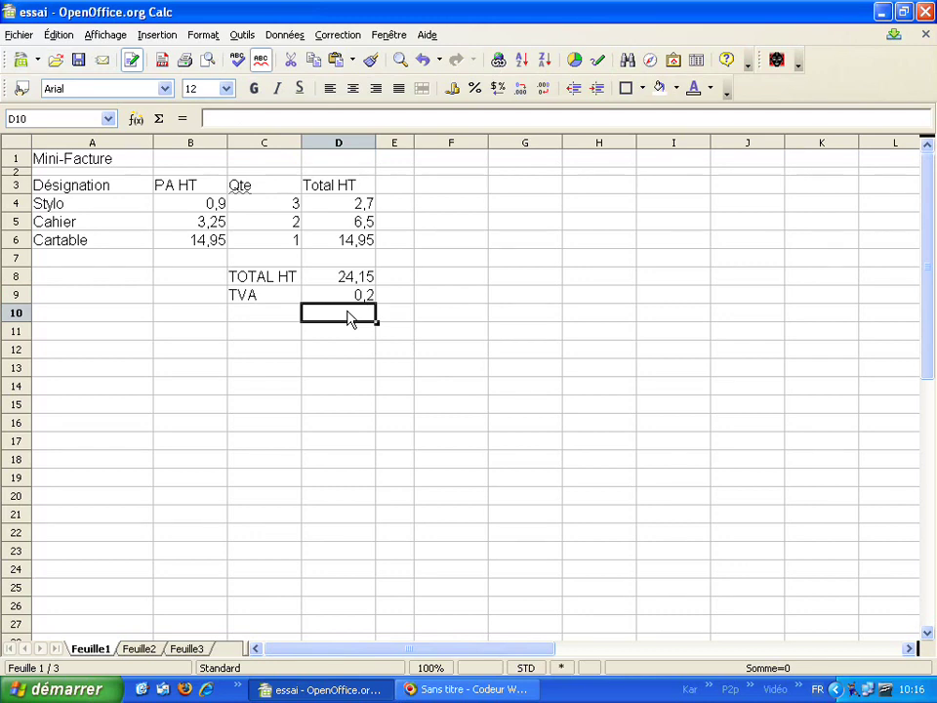
key("Up")
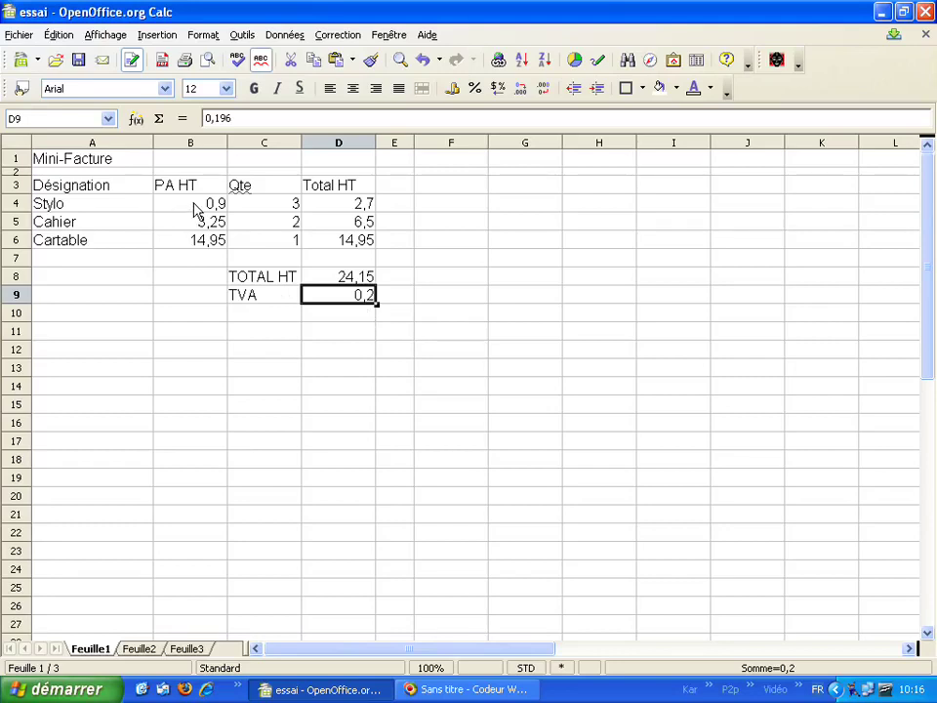
- Format the PA HT prices in B4:B6 as euro currency
left_click(196, 204)
left_click(202, 224)
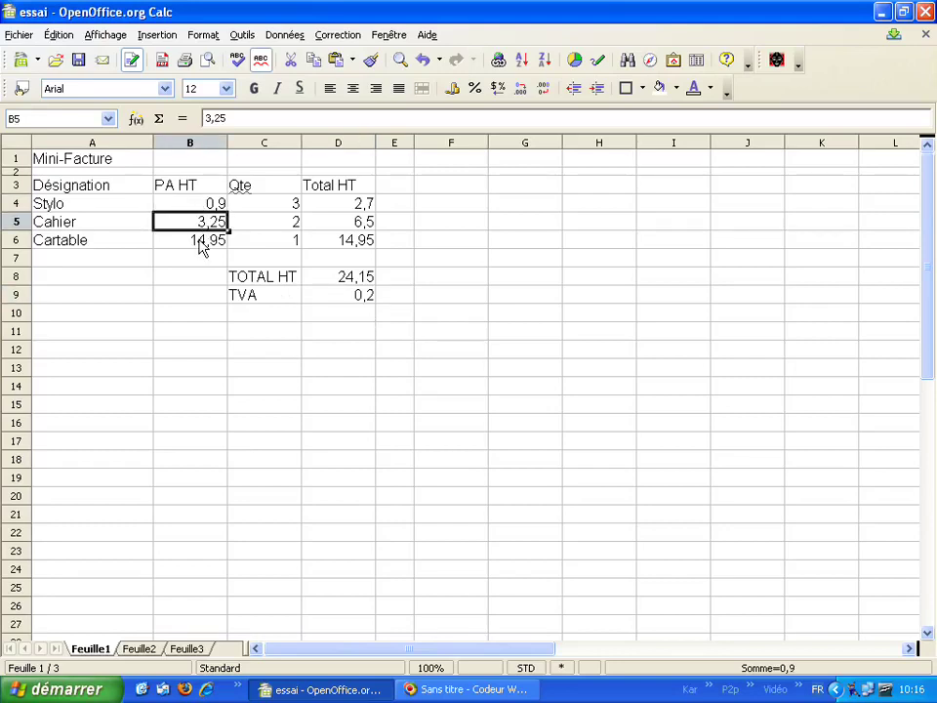
left_click(200, 239)
left_click_drag(207, 203, 207, 248)
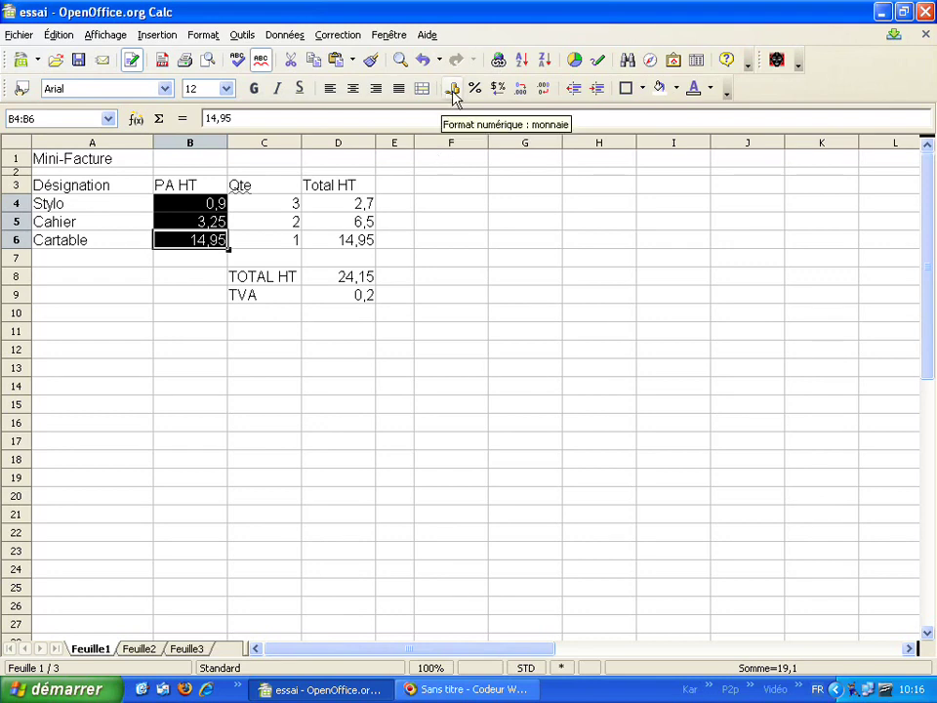
left_click(453, 90)
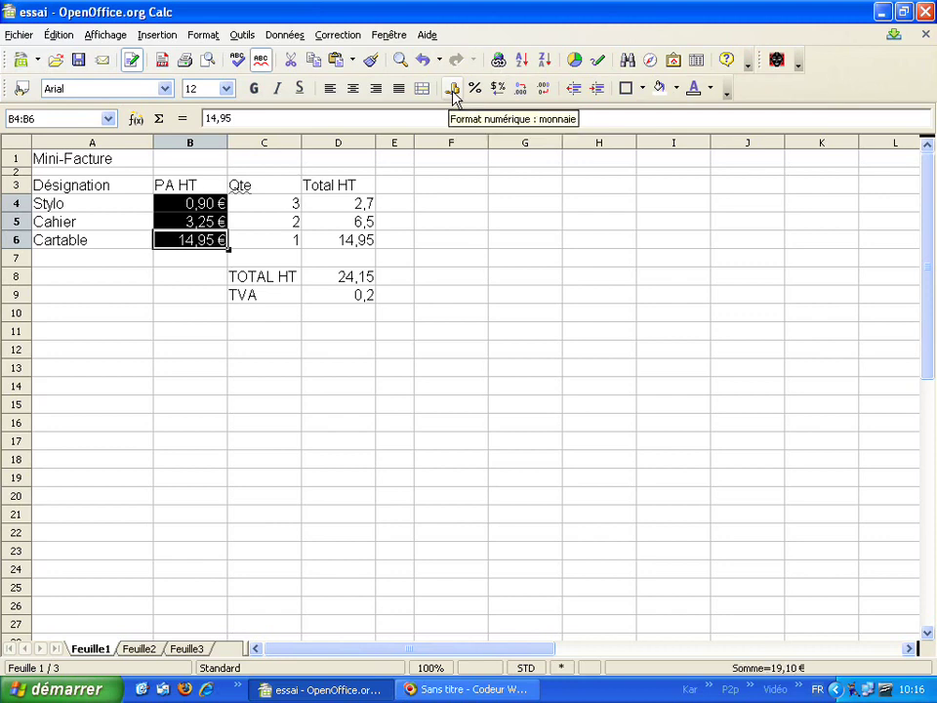
left_click(173, 260)
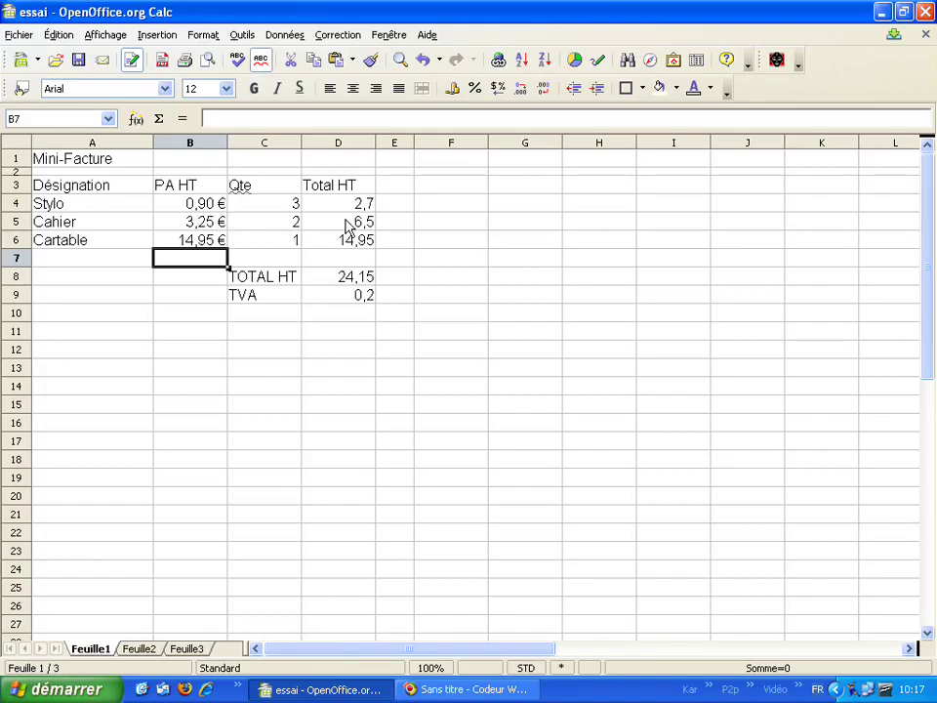
- Apply euro currency format to the Total HT cells D4:D6 and the TOTAL HT sum in D8
left_click_drag(358, 205, 357, 244)
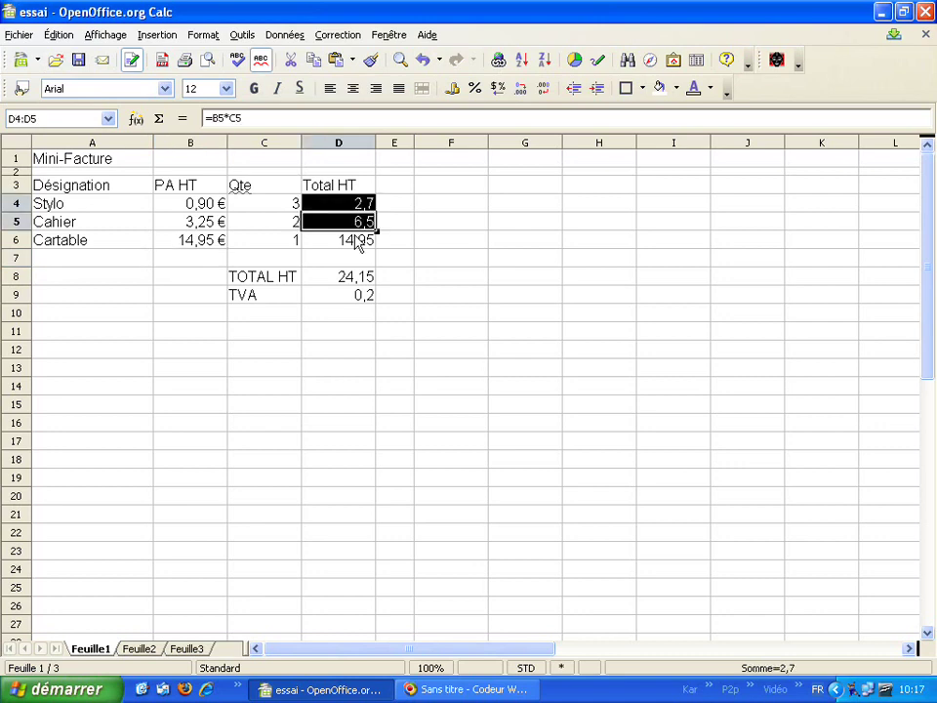
left_click(388, 207)
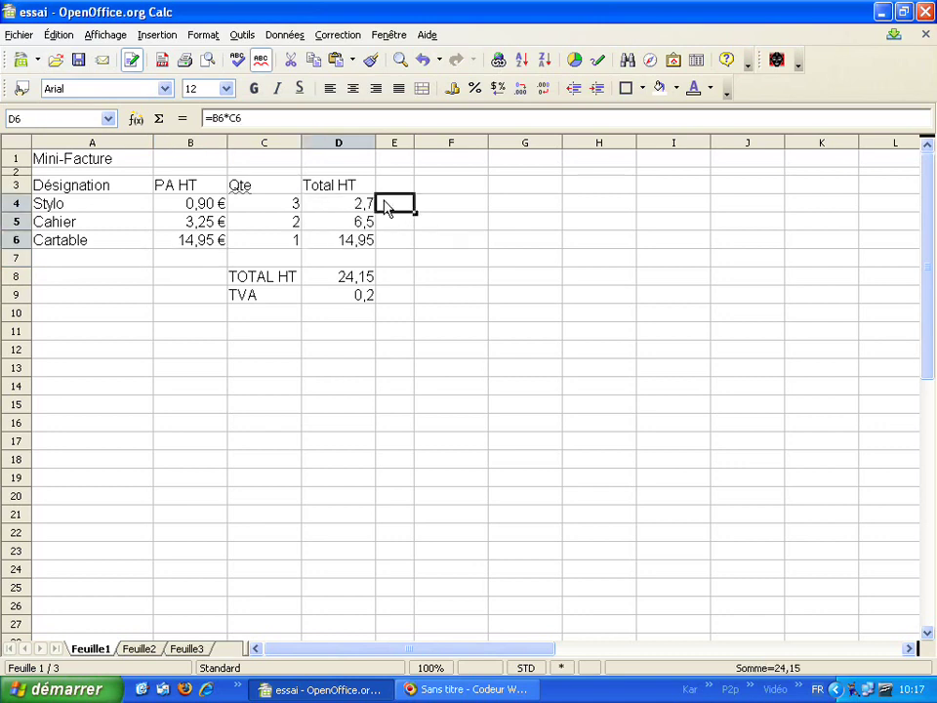
left_click(358, 207)
left_click_drag(358, 207, 358, 246)
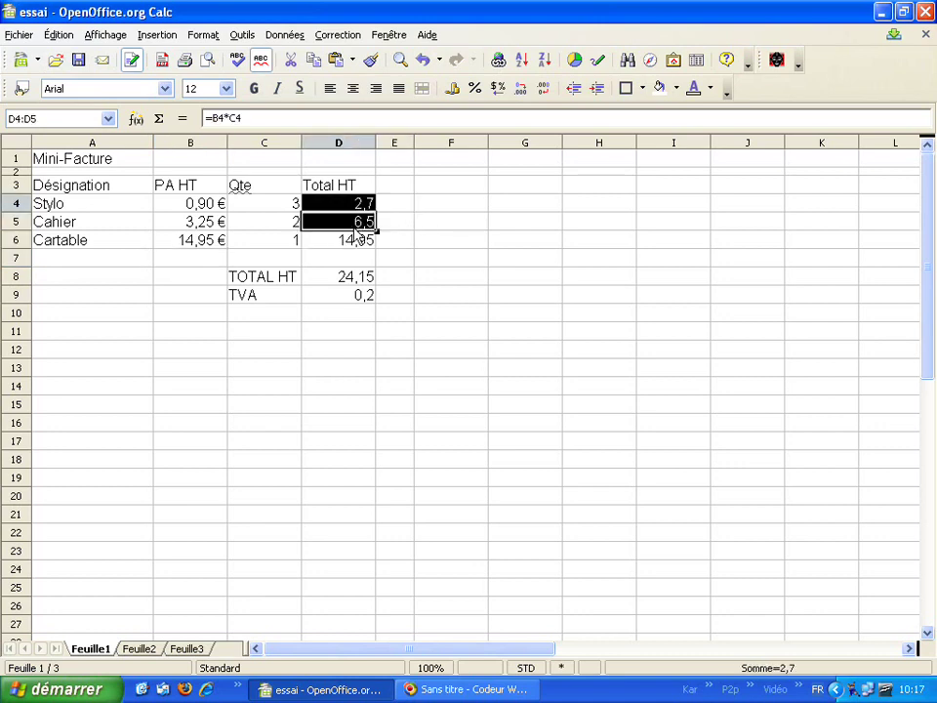
left_click(455, 91)
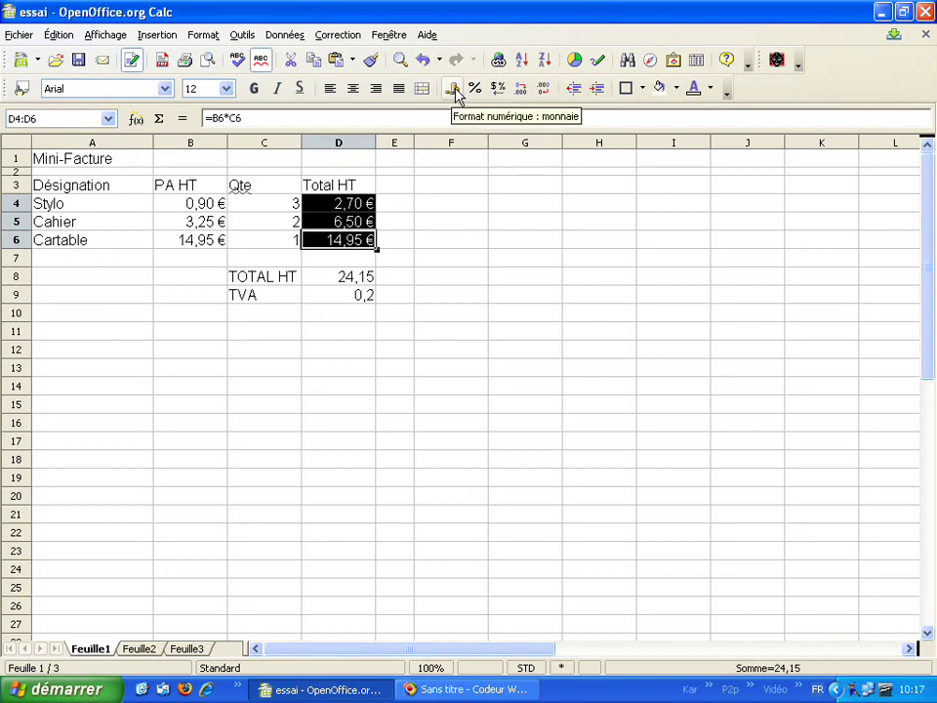
left_click(346, 281)
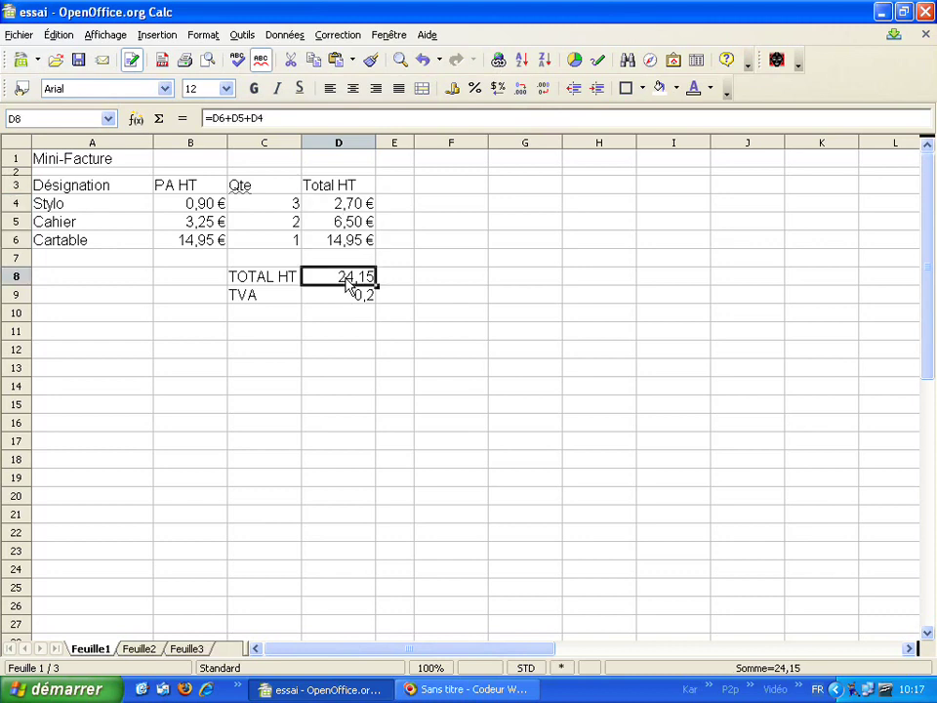
left_click(453, 93)
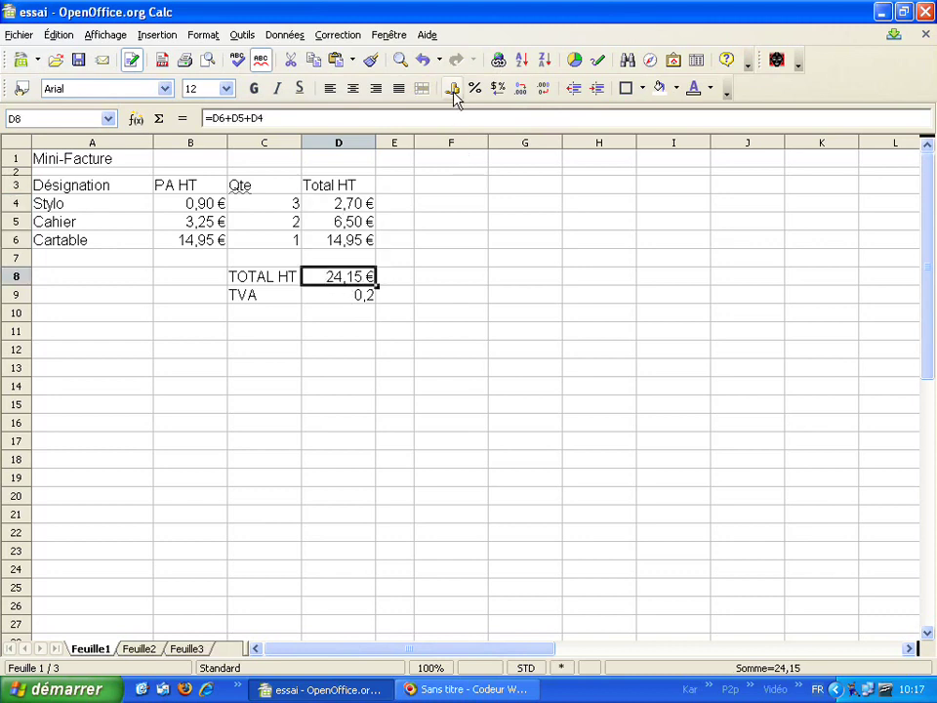
left_click(335, 297)
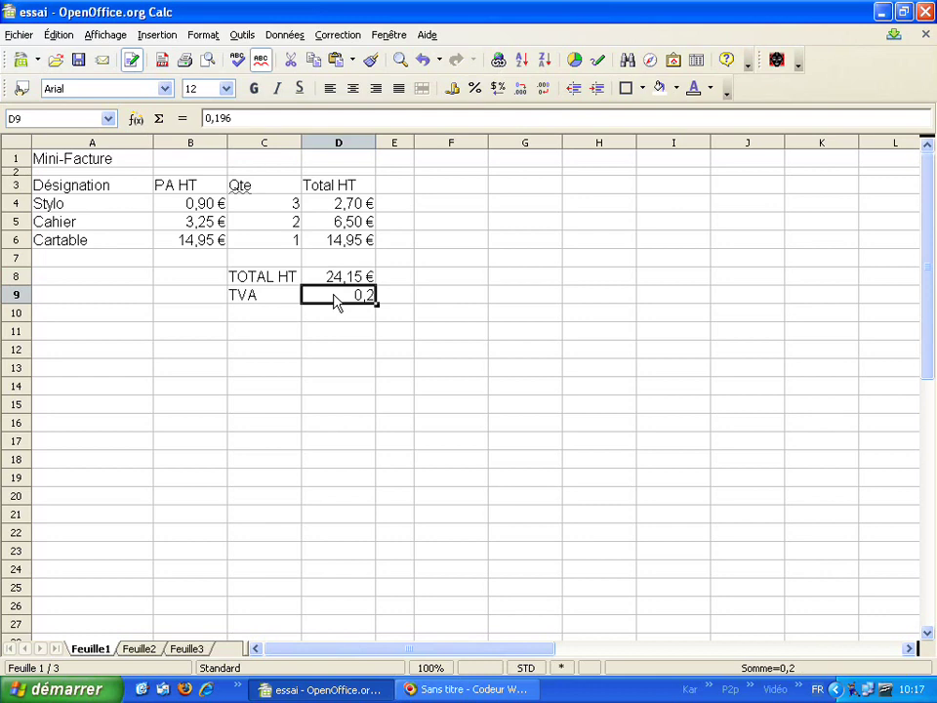
- Show the D9 TVA rate as a percentage, 19,60%
left_click(475, 92)
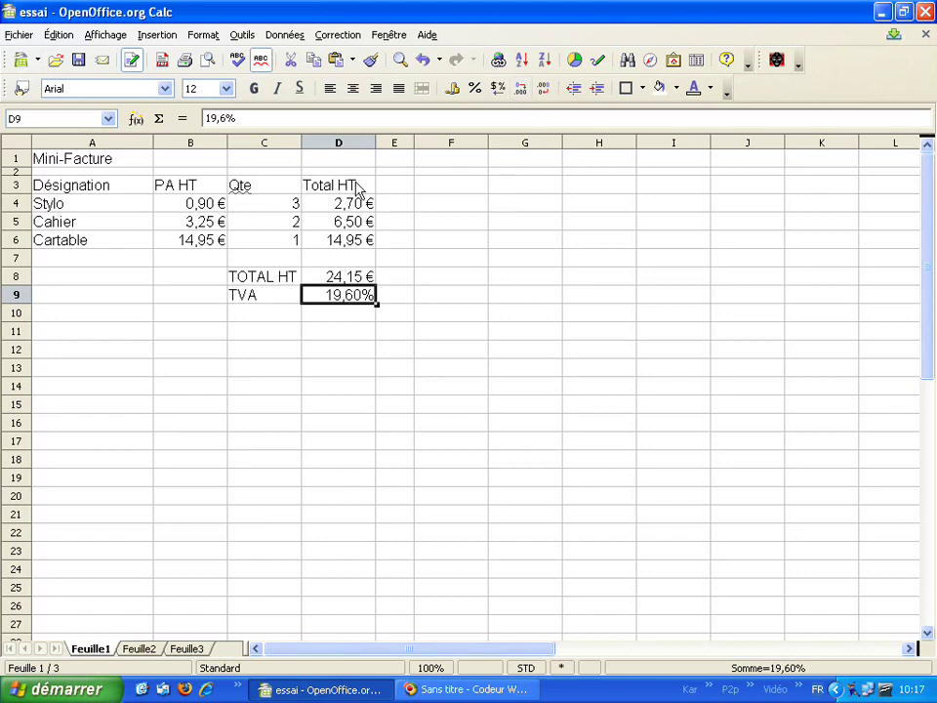
left_click(209, 207)
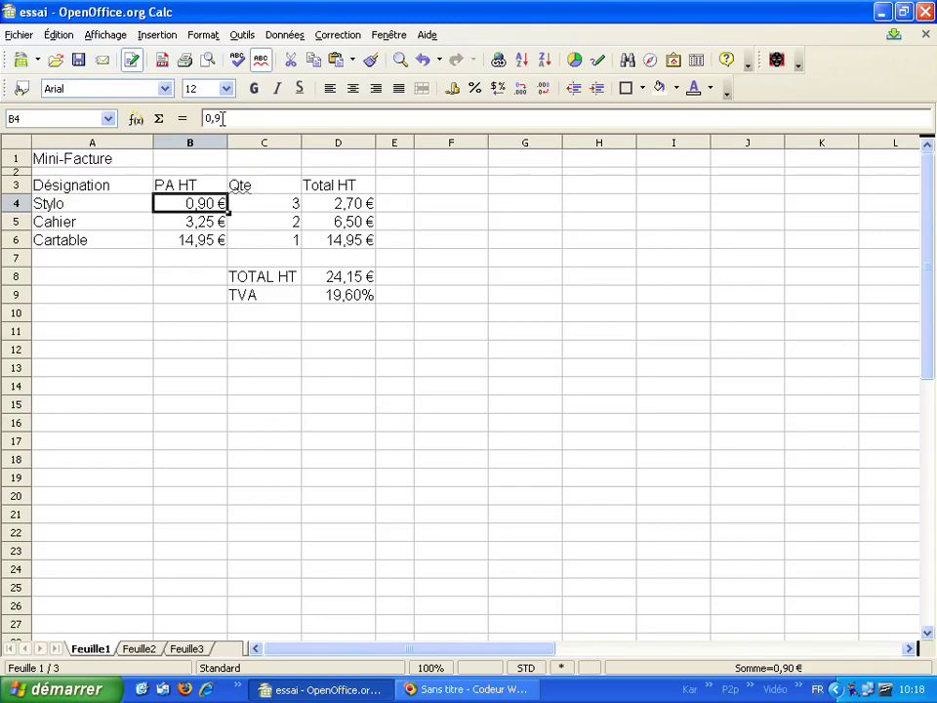
left_click(347, 305)
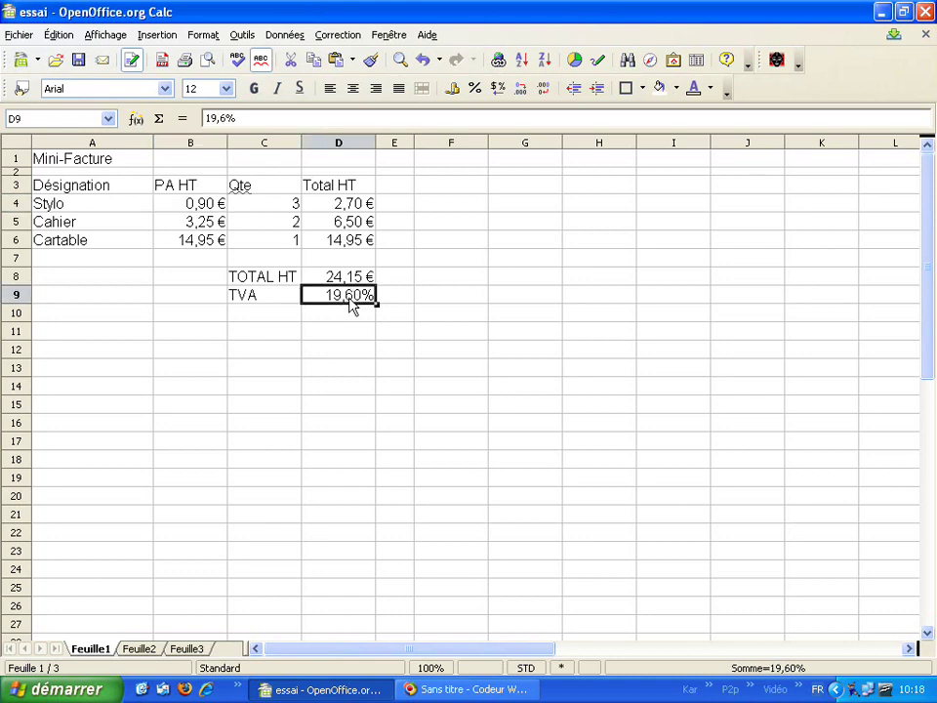
- Add a Montant TVA label in C10 and widen column C to fit it
left_click(276, 315)
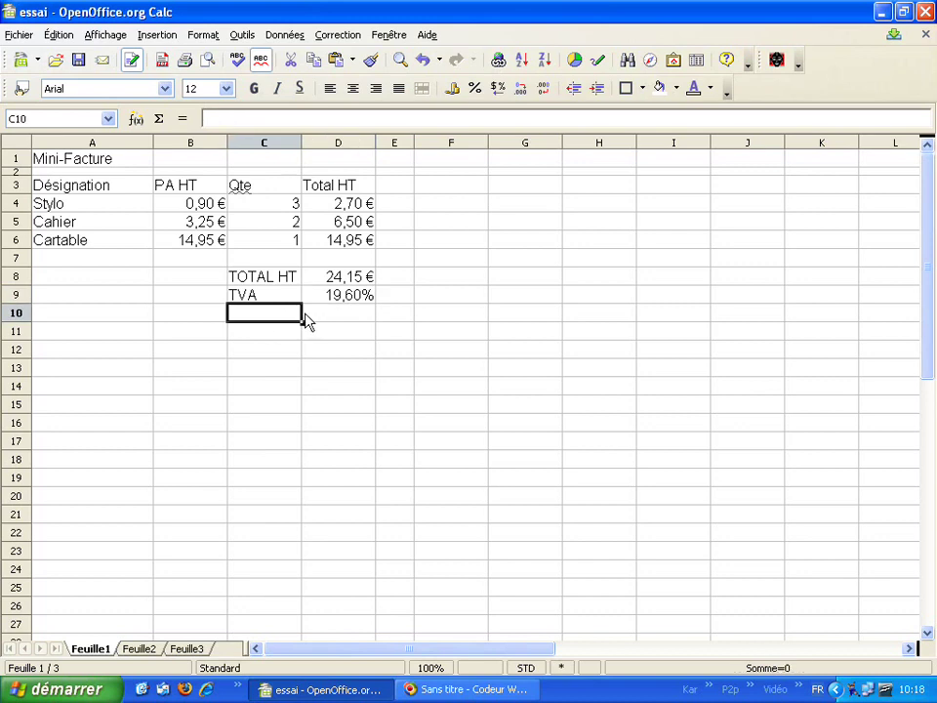
type("Montant TVA")
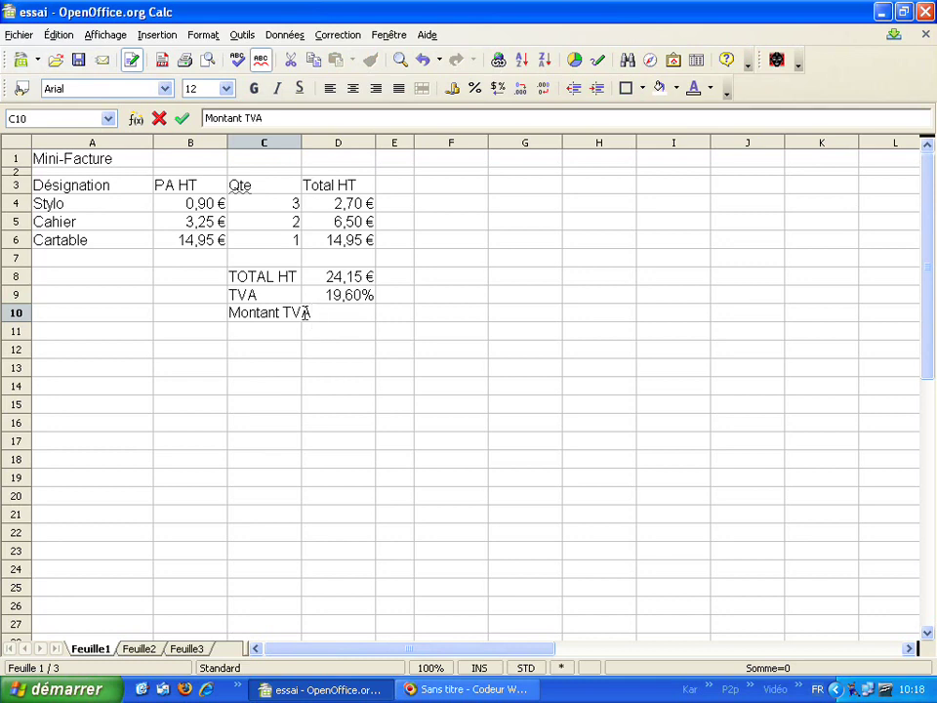
key("Return")
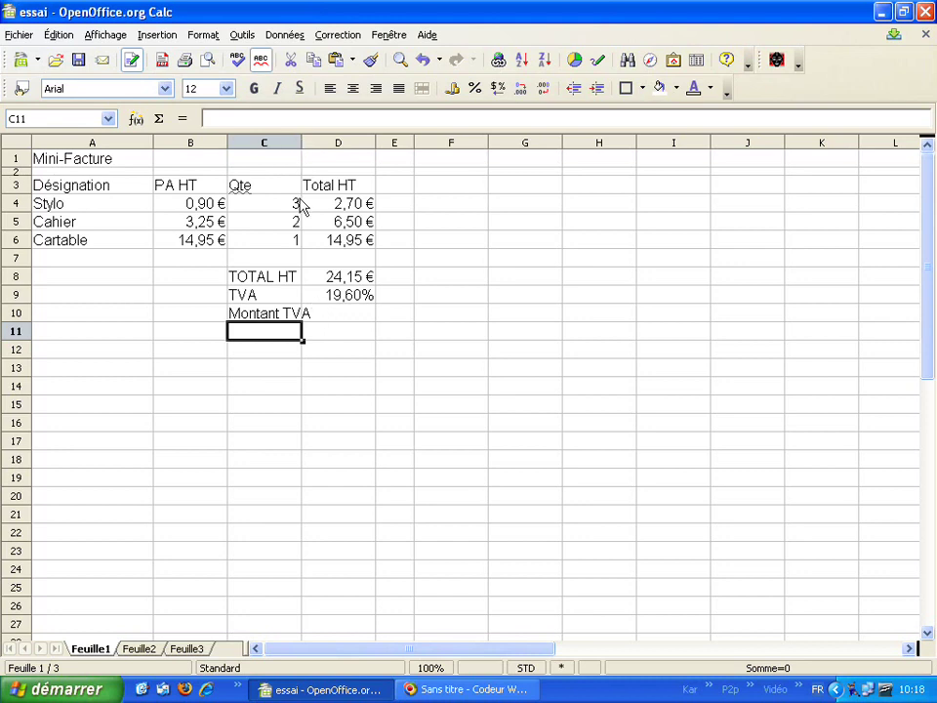
left_click_drag(302, 142, 317, 142)
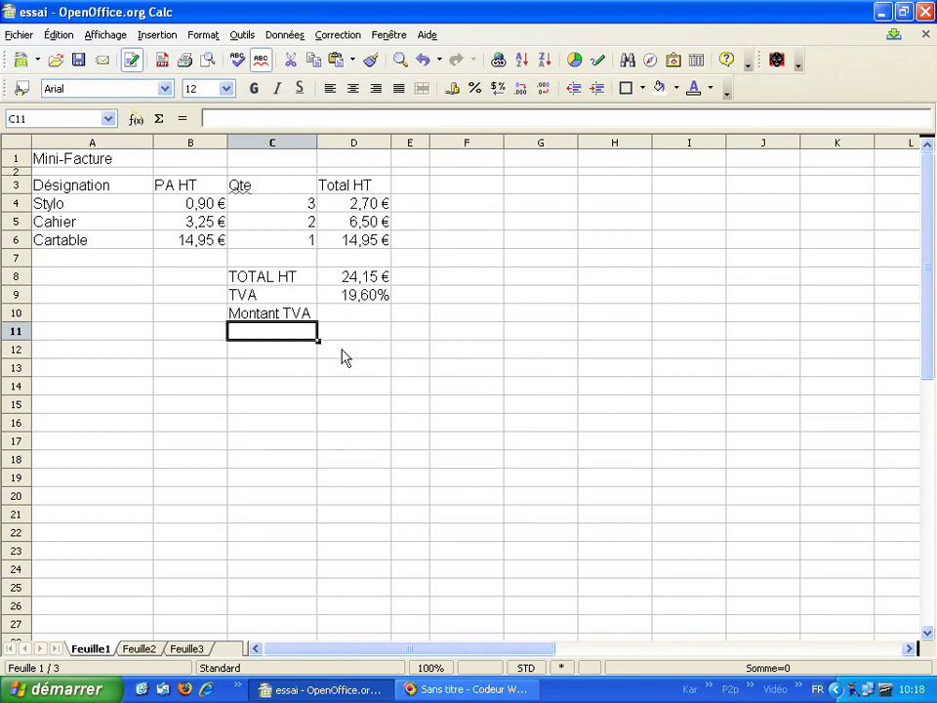
- Compute the VAT amount in D10 with =D8*D9, giving 4,73 €
left_click(355, 321)
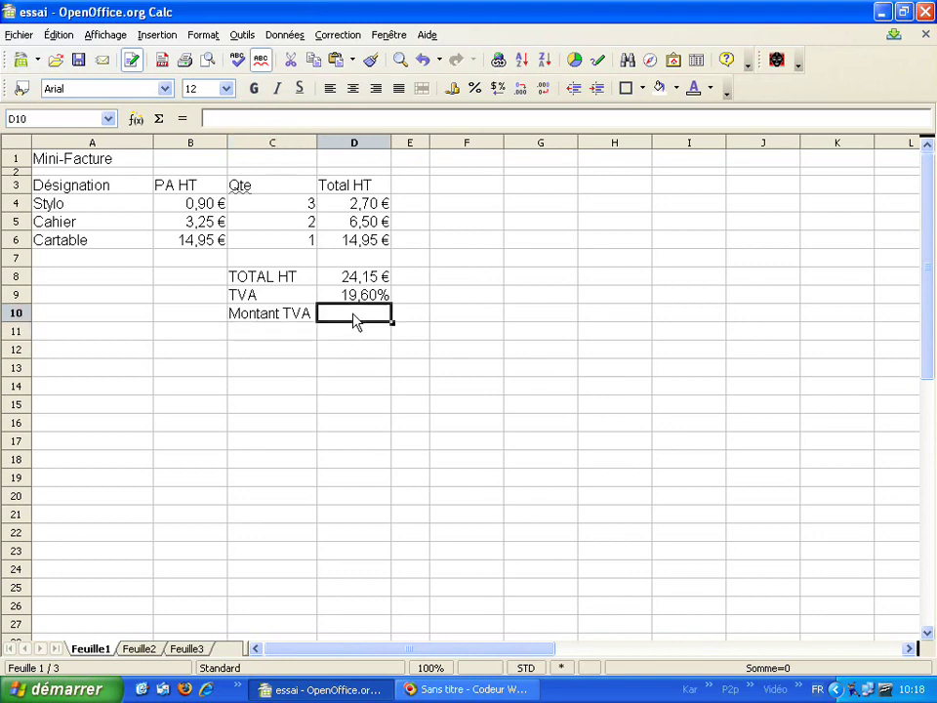
type("=")
left_click(369, 280)
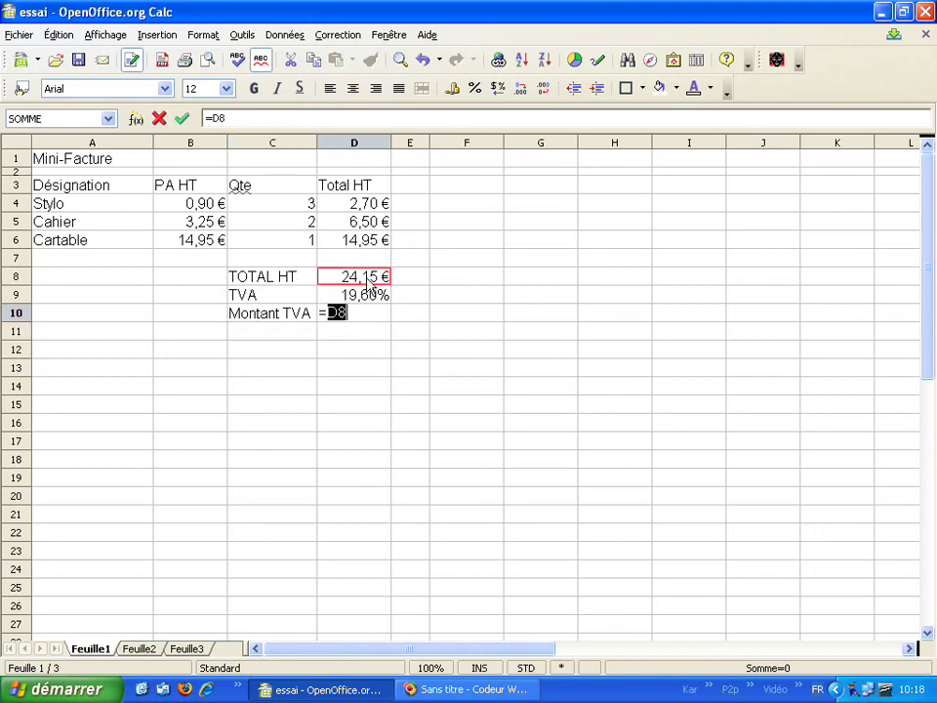
type("*")
left_click(361, 298)
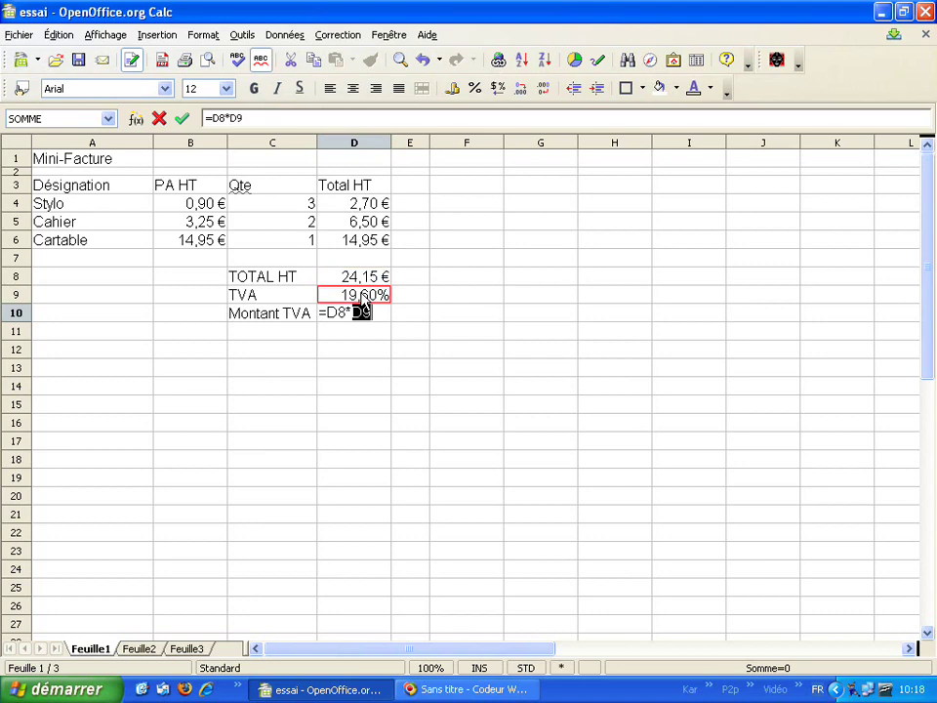
key("Return")
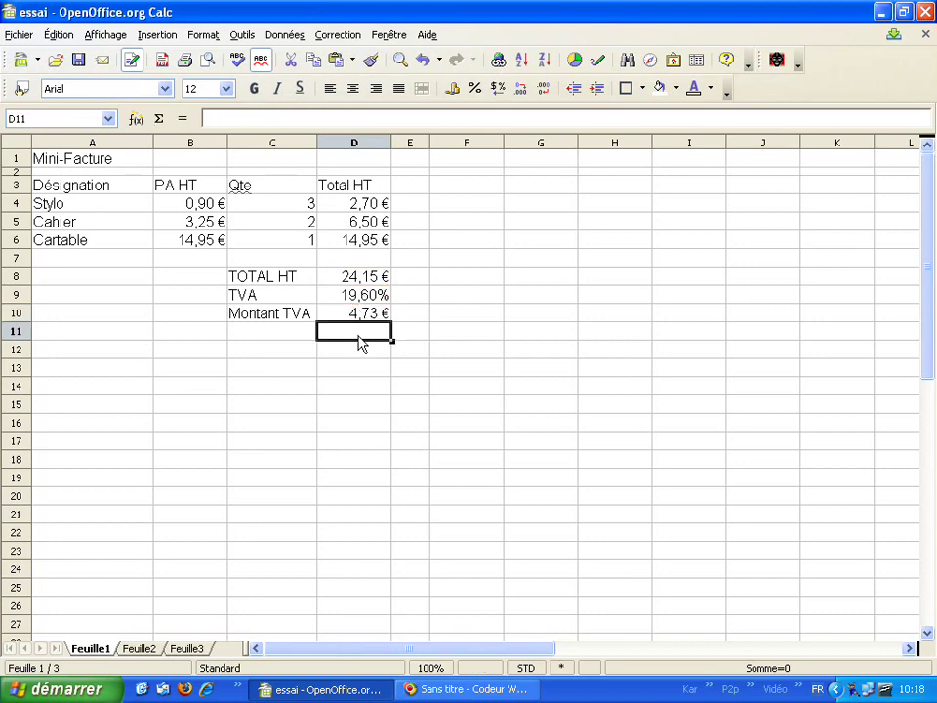
left_click(301, 334)
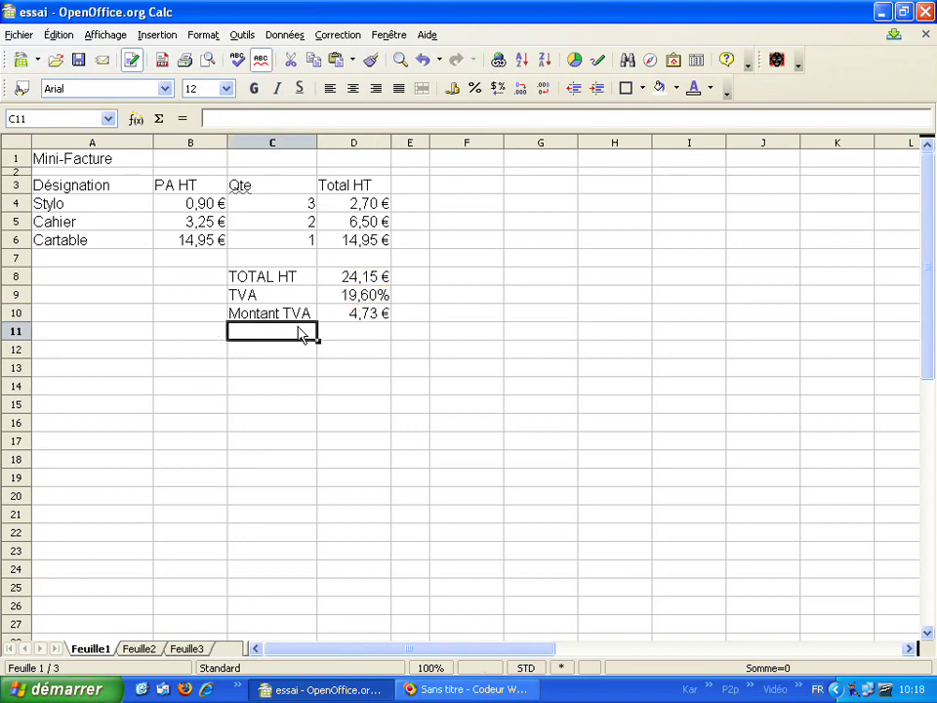
- Label C11 TOTAL TTC and compute =D8+D10 in D11, giving 28,88 €
type("TOTAL TTC")
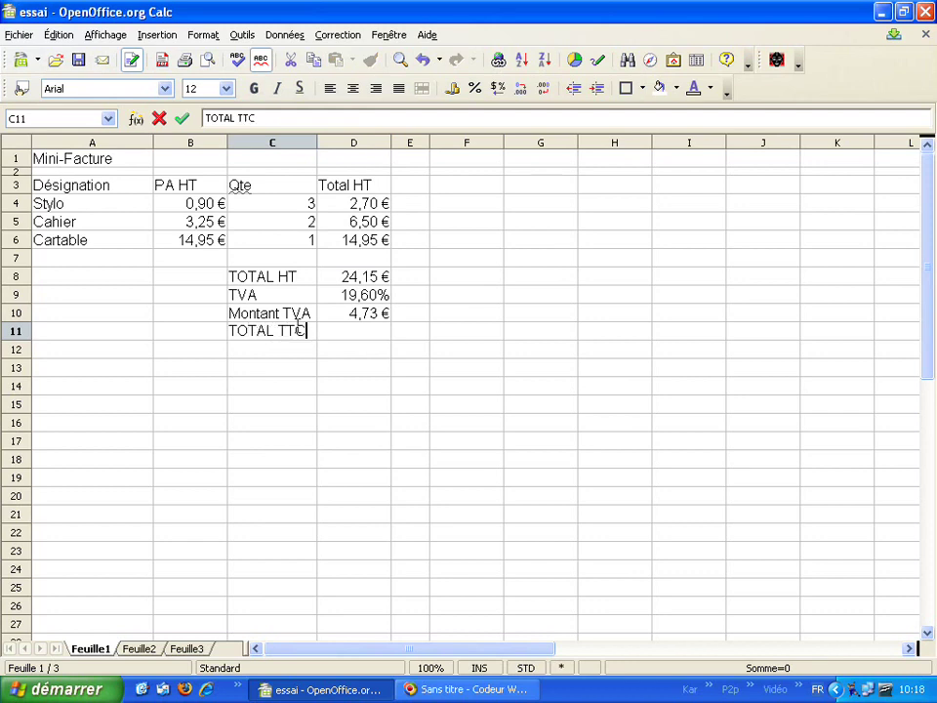
key("Tab")
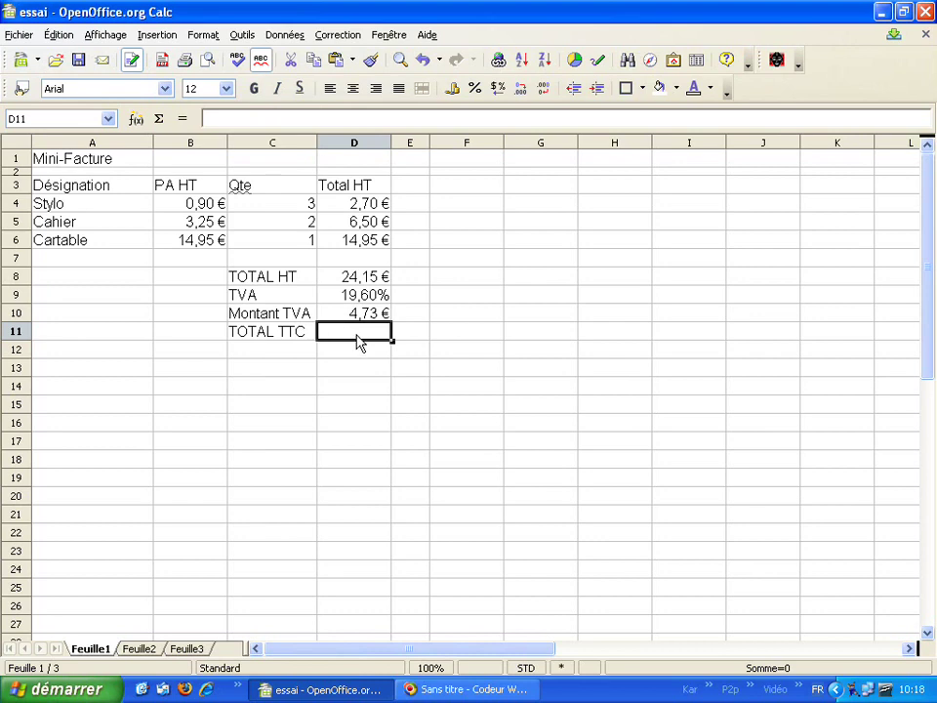
type("=")
left_click(359, 278)
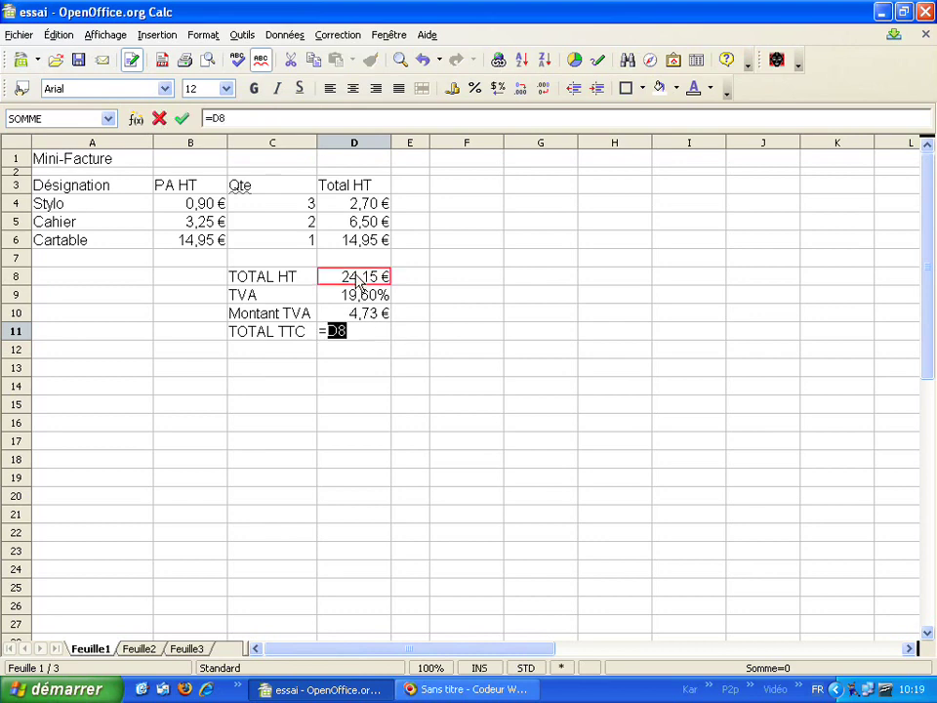
type("+")
left_click(359, 316)
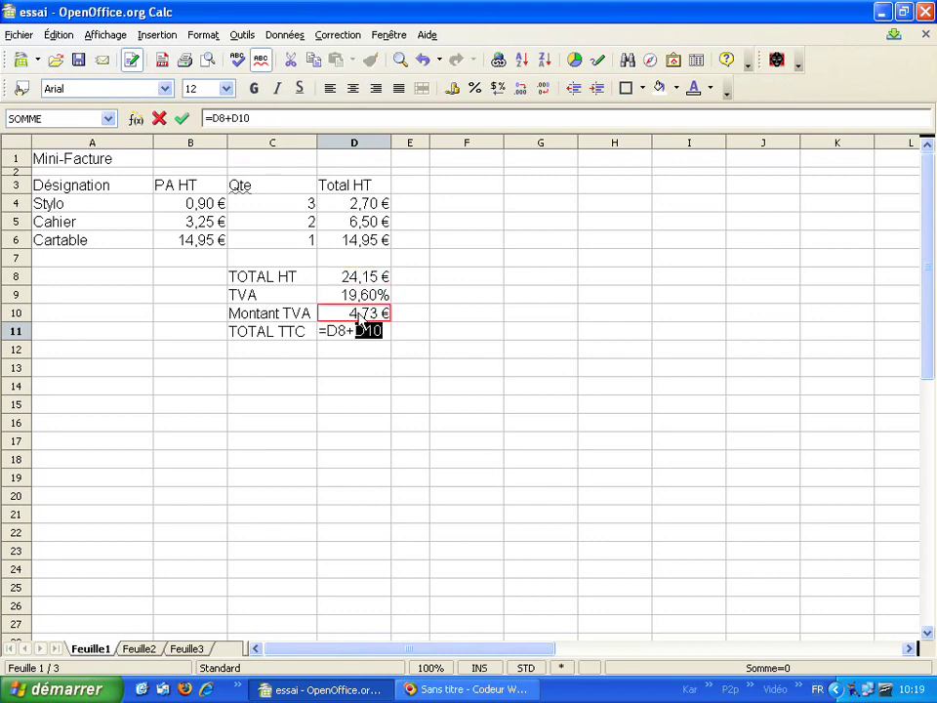
key("Return")
left_click(360, 337)
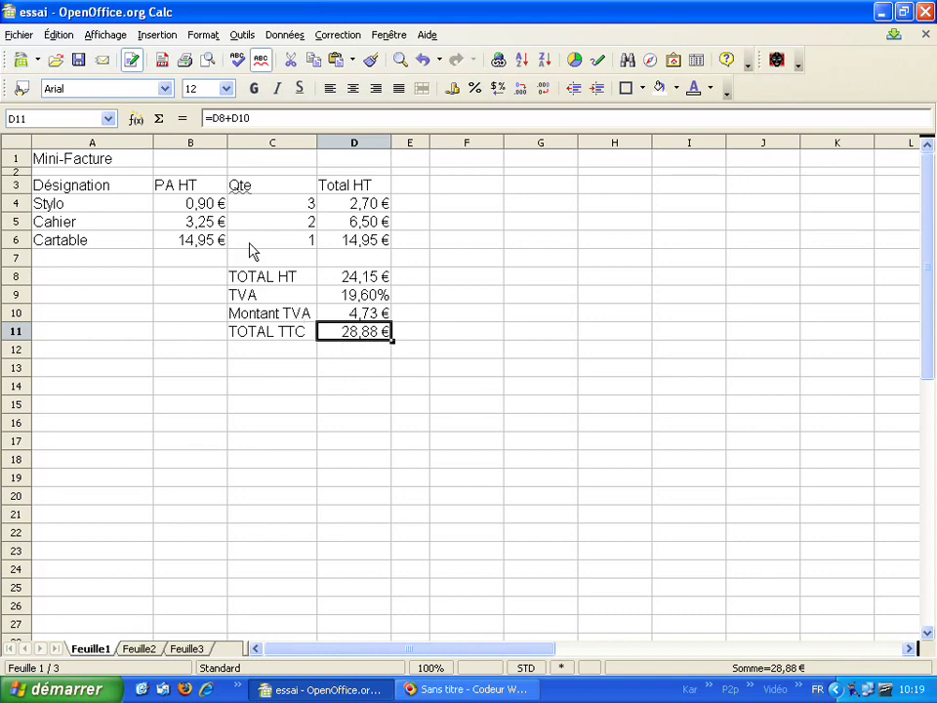
- Change the Stylo unit price to 0,95 and check the recalculated totals and D10/D11 formulas
left_click(204, 212)
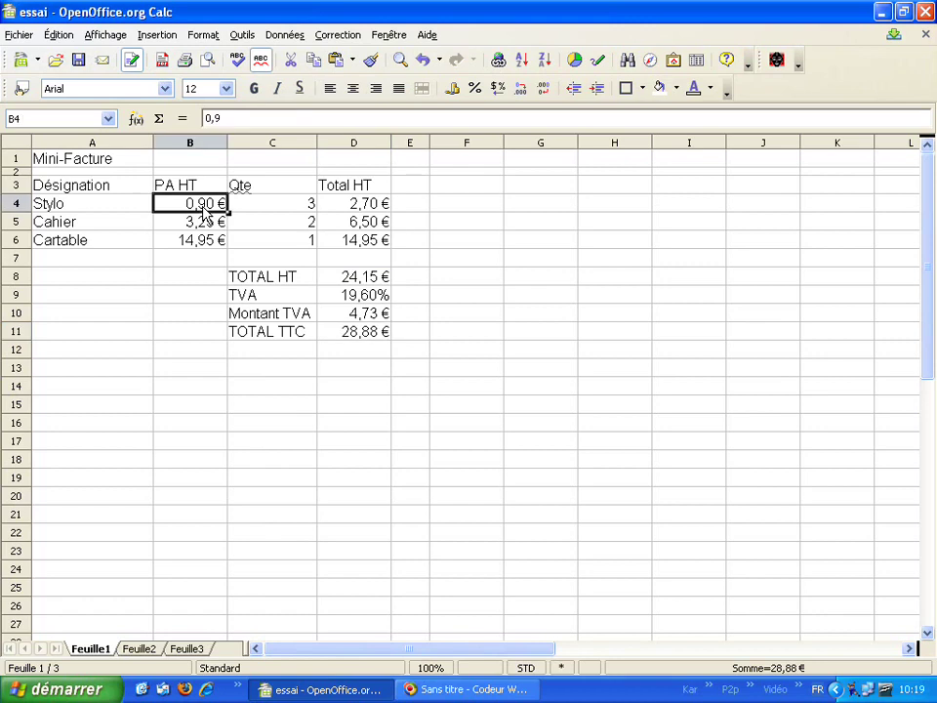
type("0,95")
key("Return")
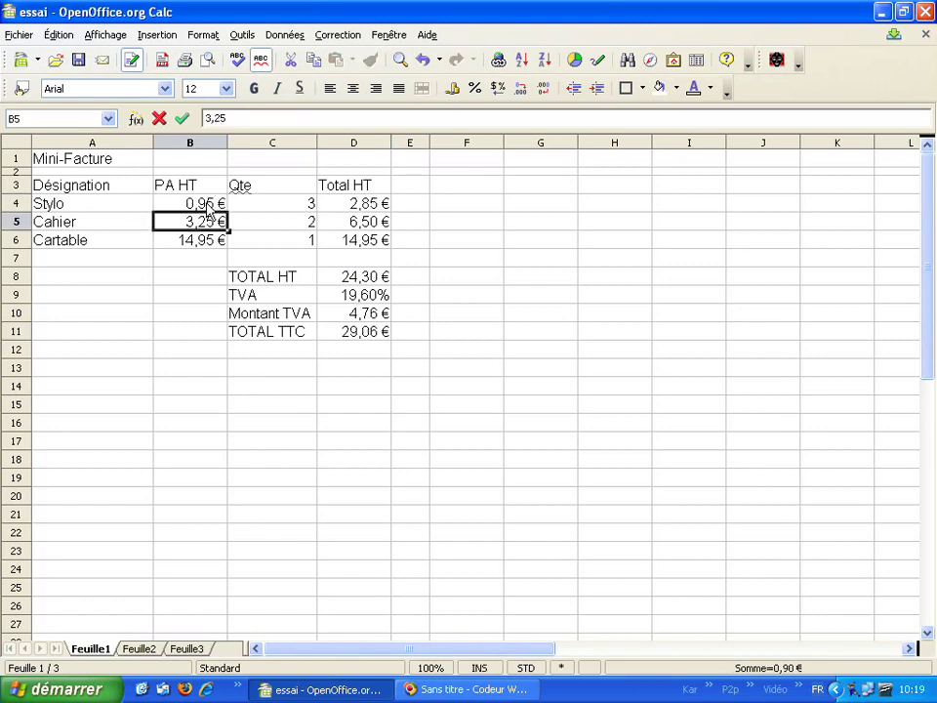
left_click(374, 206)
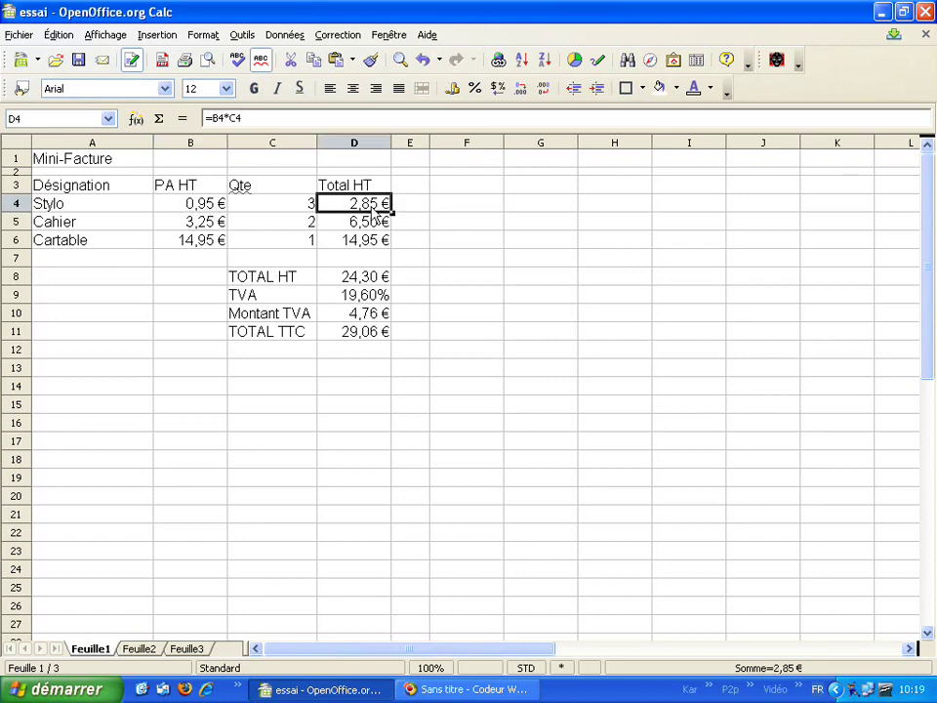
left_click(383, 279)
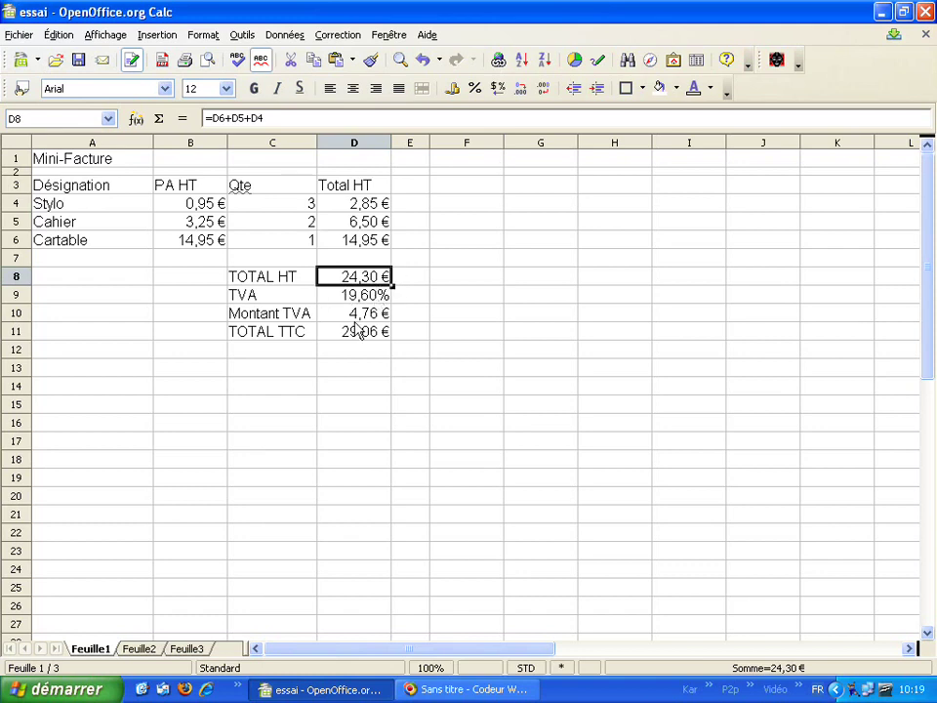
left_click(353, 315)
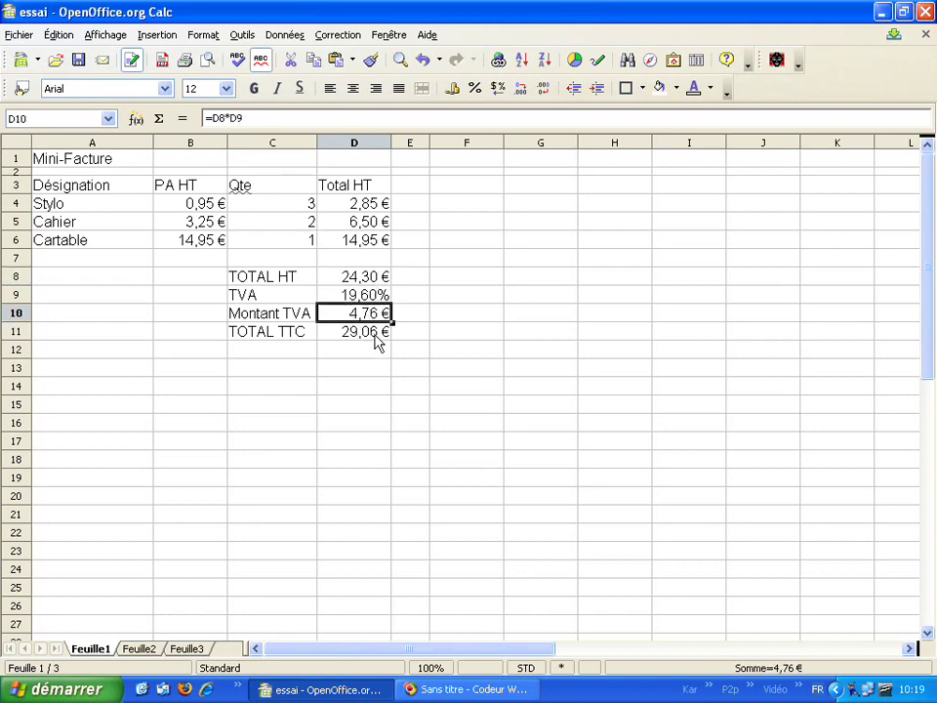
left_click(376, 339)
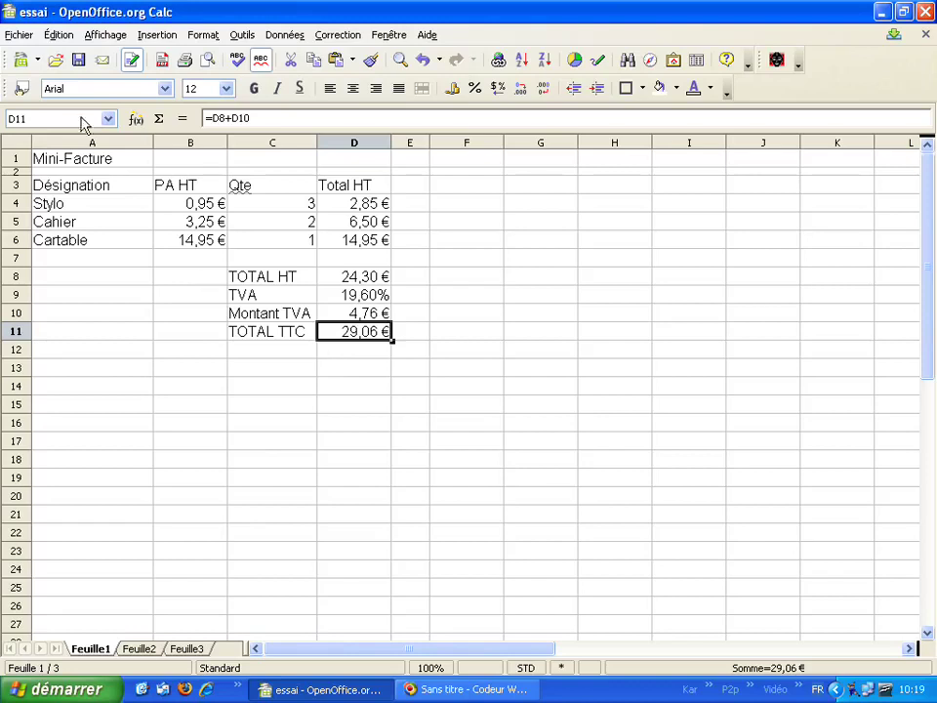
- Save the workbook under the new name facturette
left_click(18, 36)
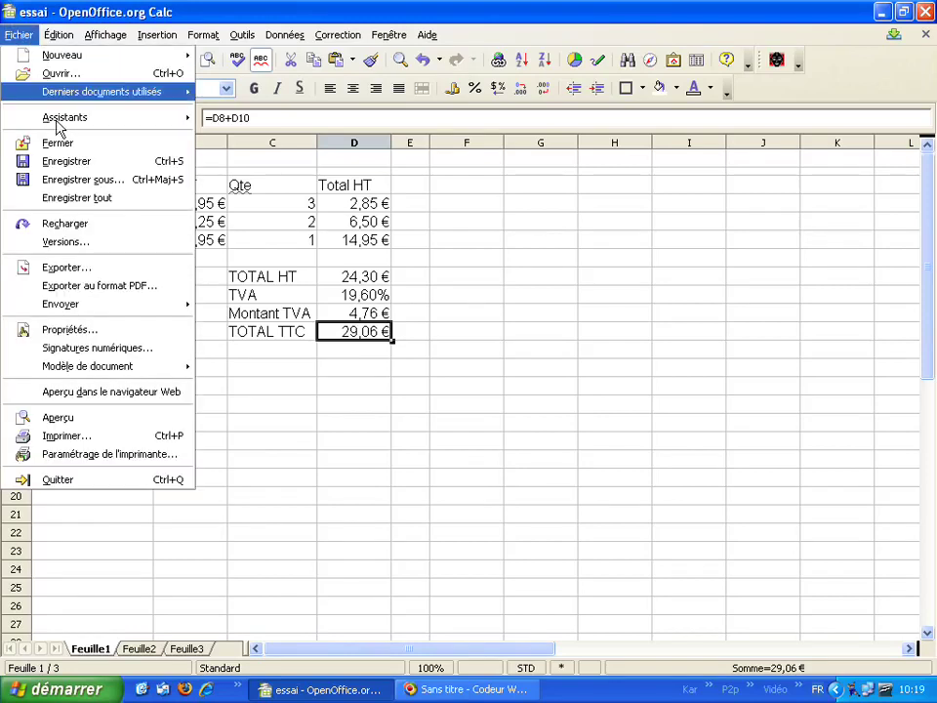
left_click(111, 186)
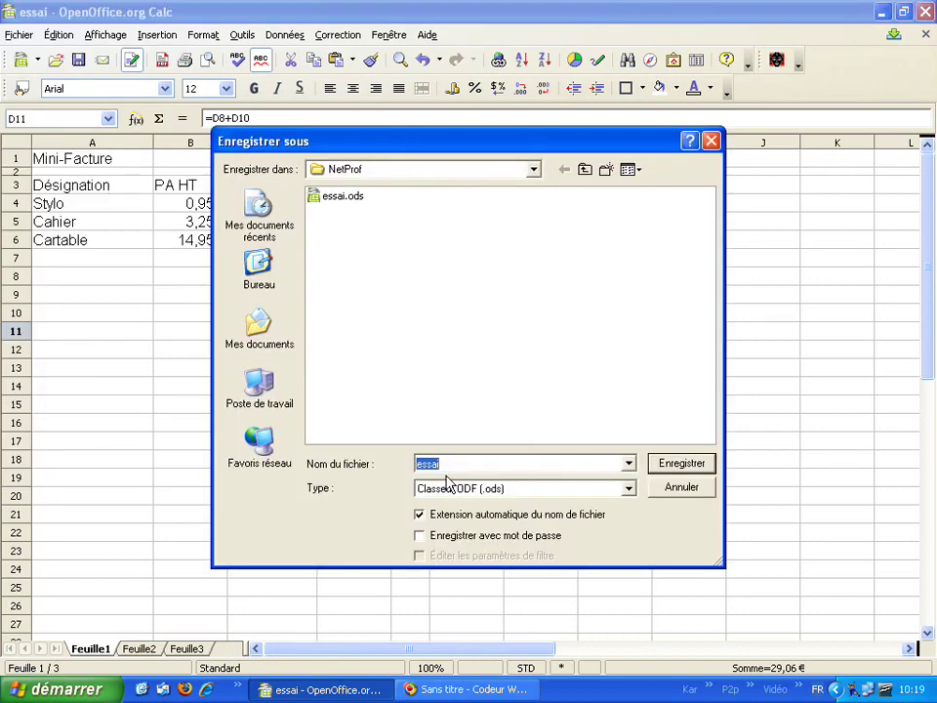
type("facturette")
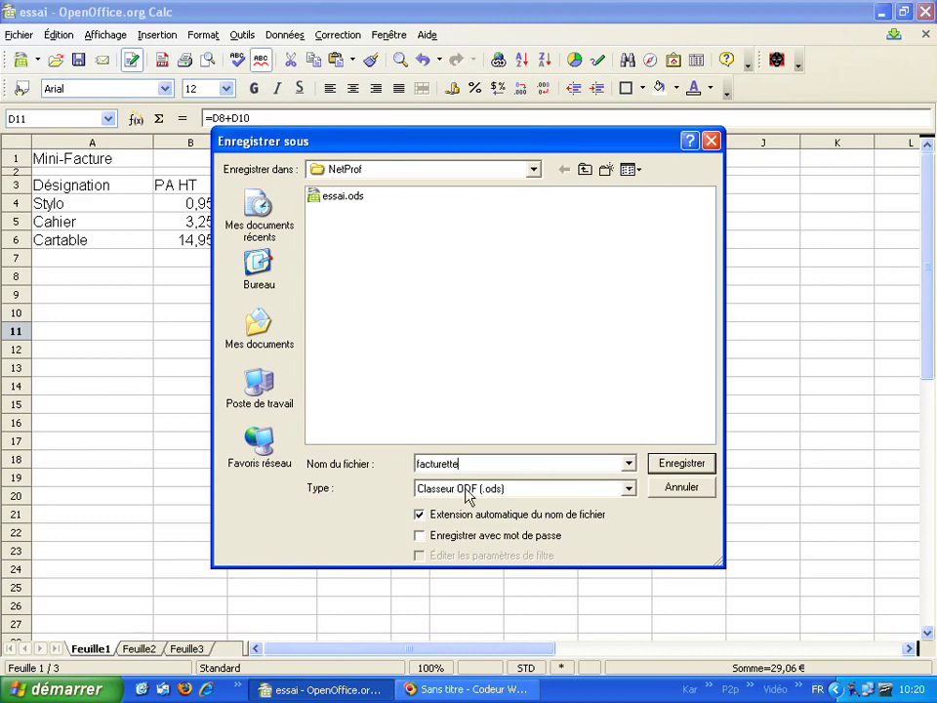
left_click(683, 467)
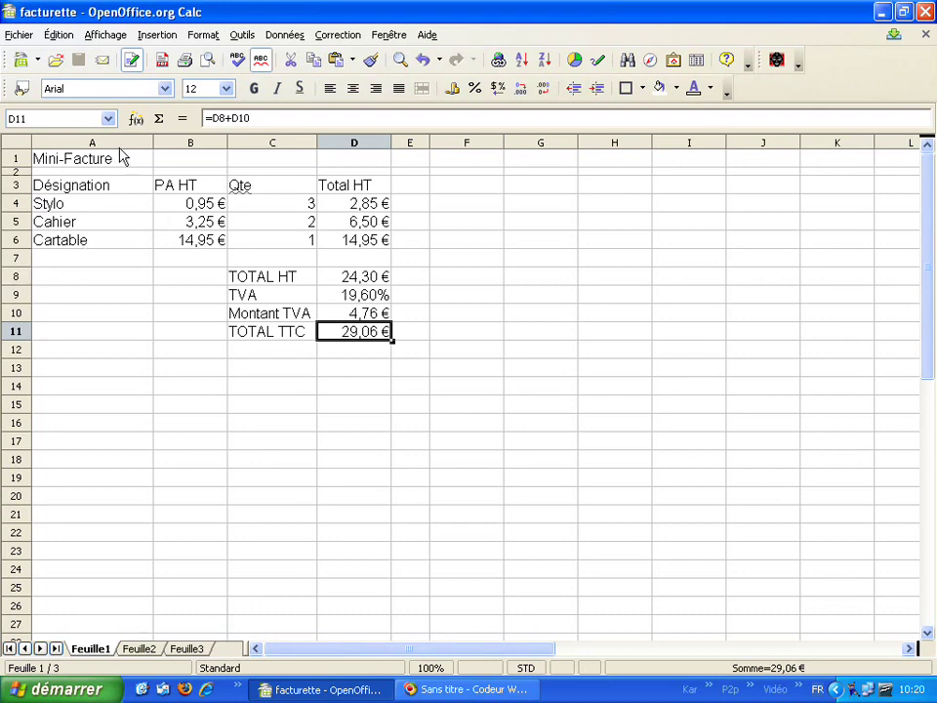
- Shrink row 7 to a thin spacer and centre the item table B3:D6
left_click_drag(17, 263, 16, 255)
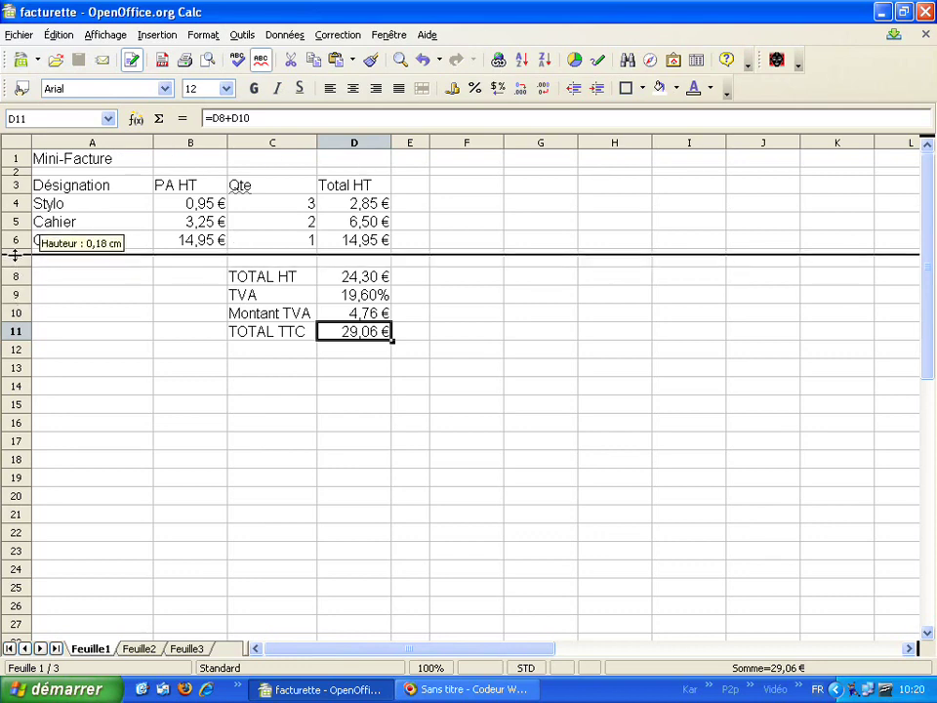
left_click_drag(16, 255, 16, 257)
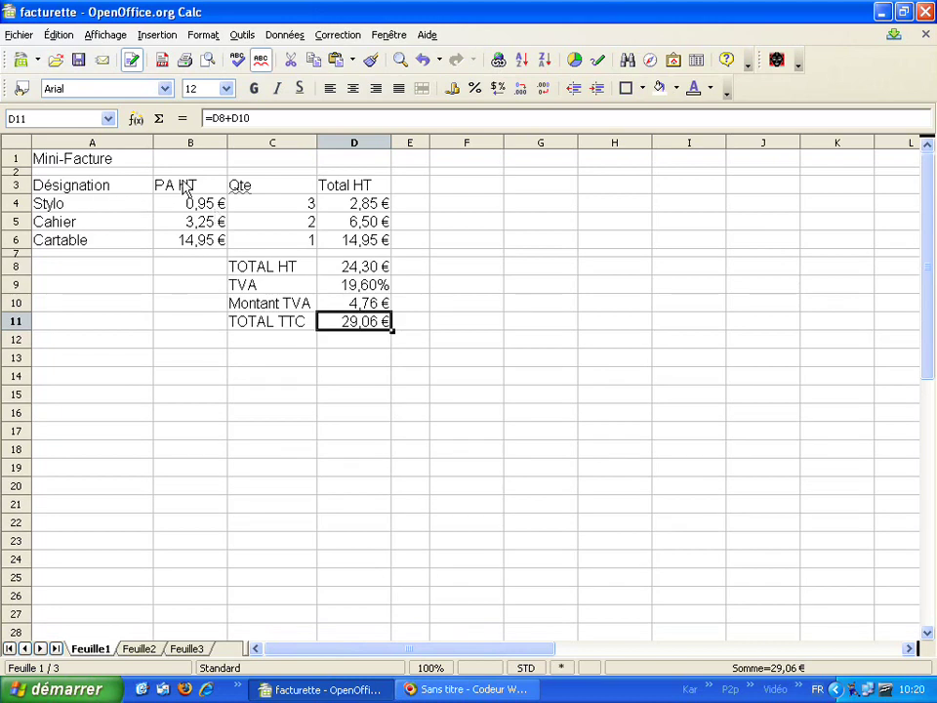
left_click_drag(188, 186, 357, 244)
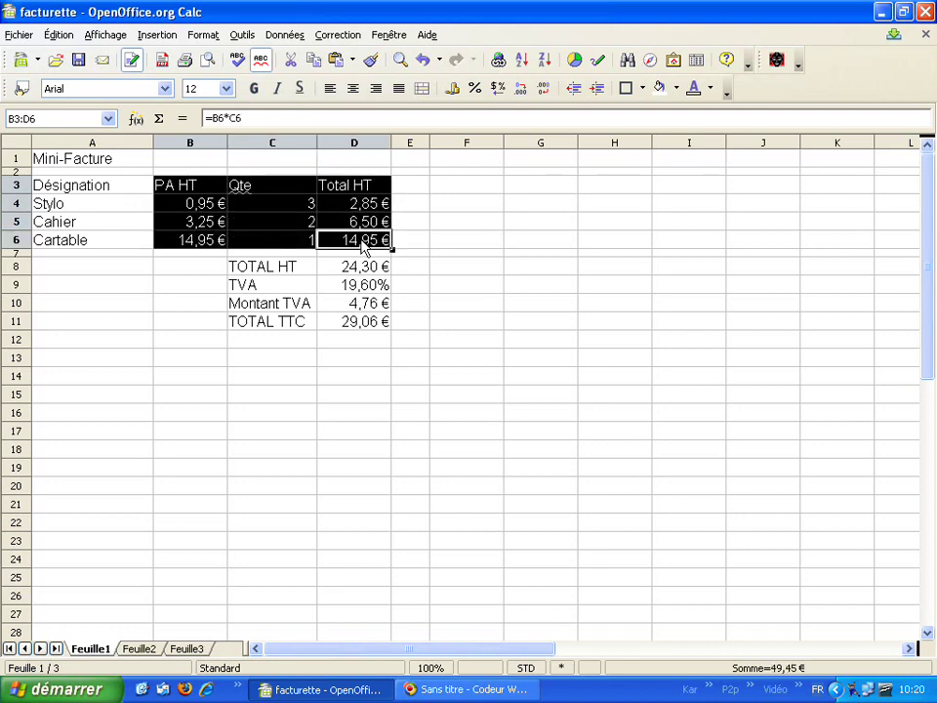
mouse_move(198, 185)
left_mouse_down()
mouse_move(210, 205)
mouse_move(367, 242)
left_mouse_up()
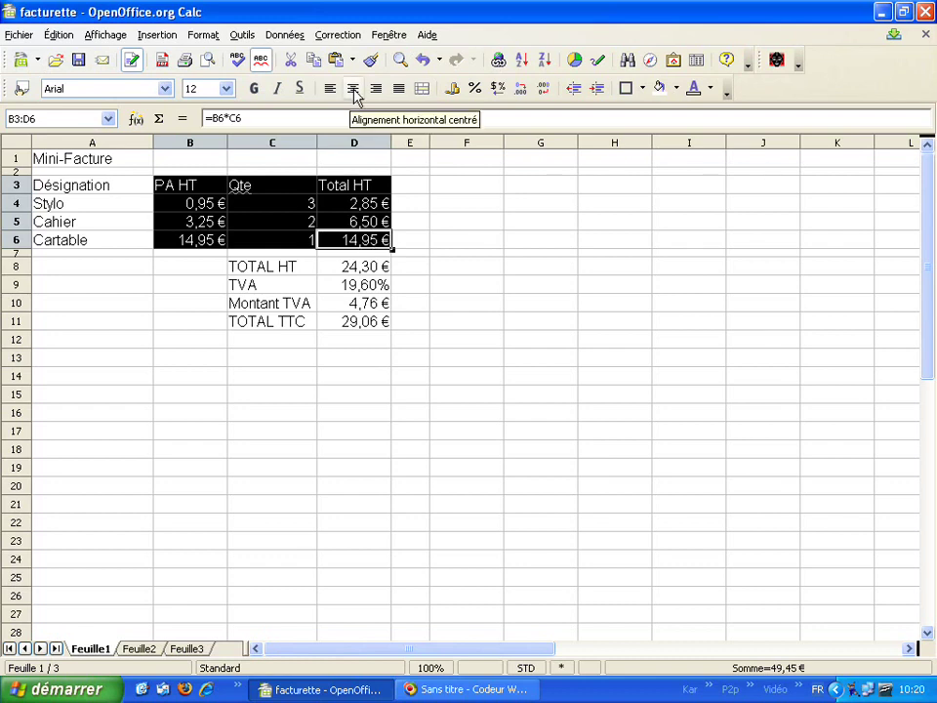
left_click(354, 90)
- Centre the totals amounts in D8:D11
left_click(344, 285)
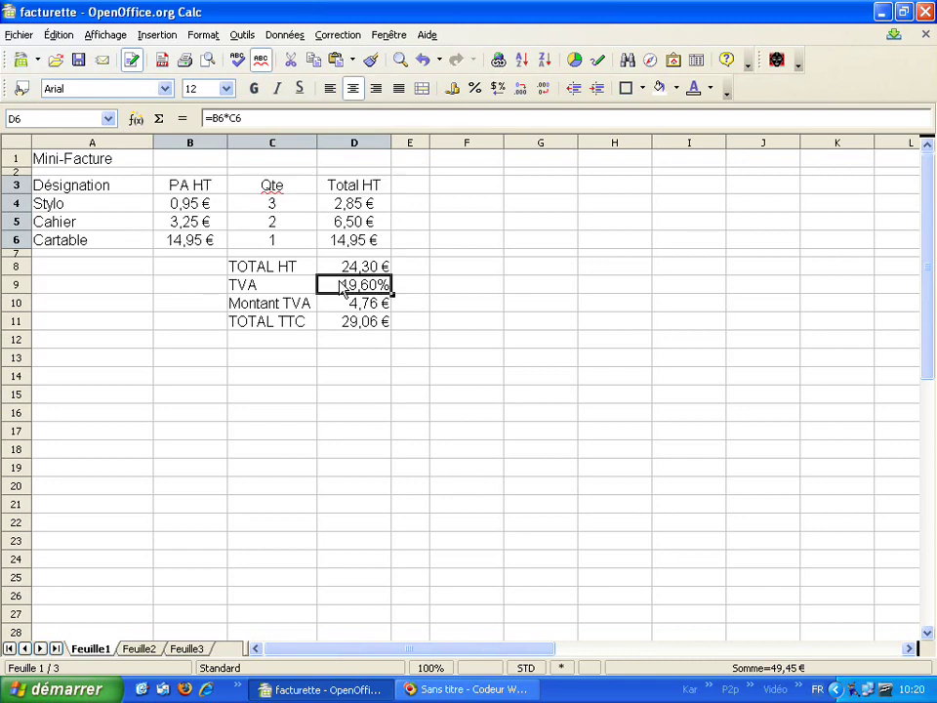
left_click_drag(351, 266, 361, 327)
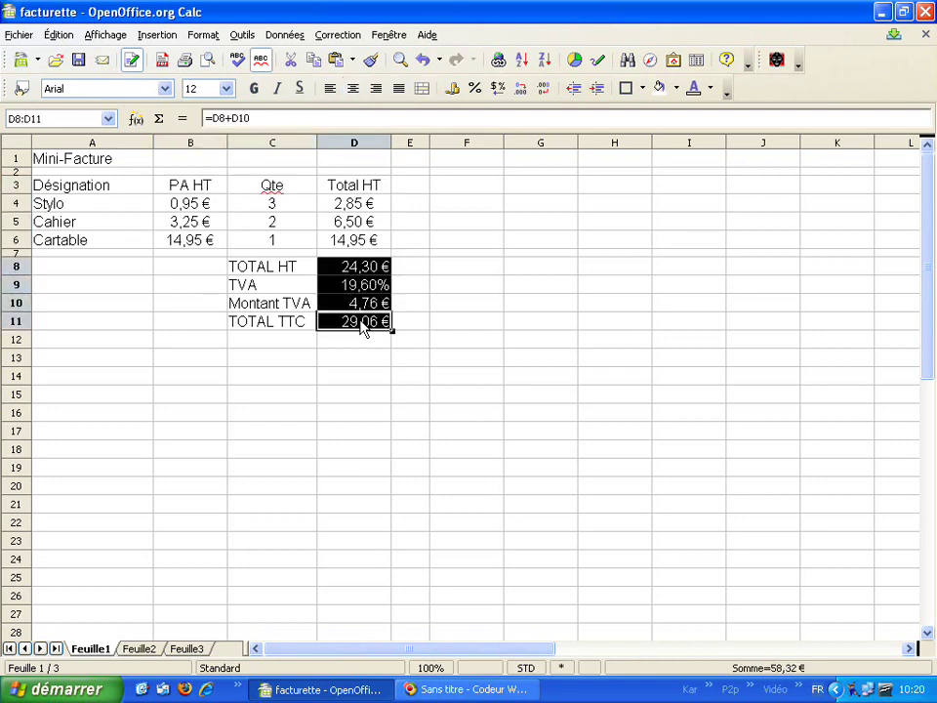
left_click(355, 90)
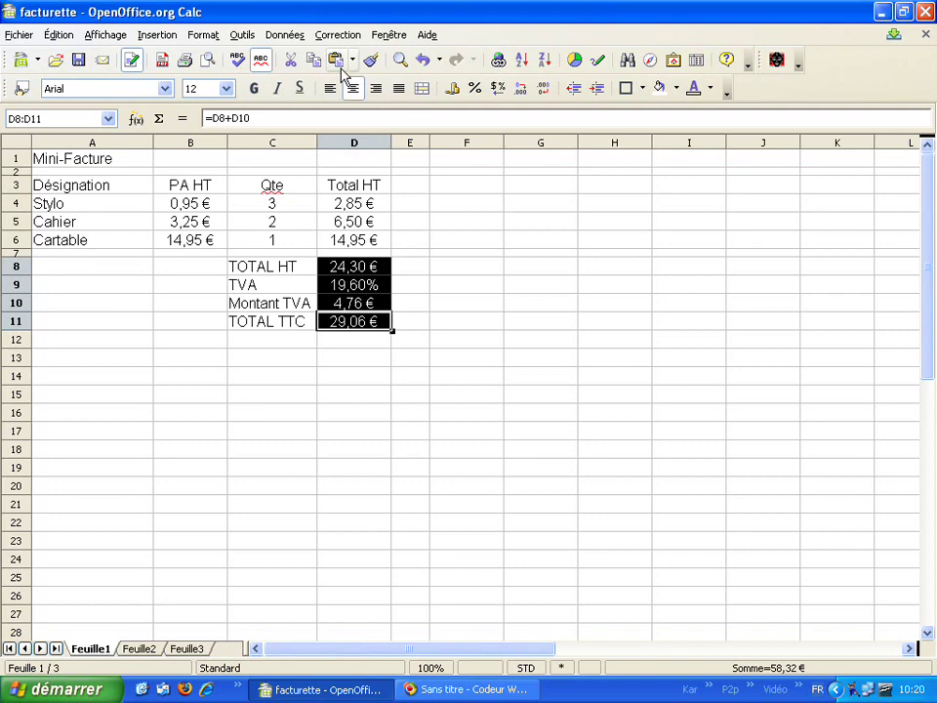
left_click(274, 205)
left_click(90, 244)
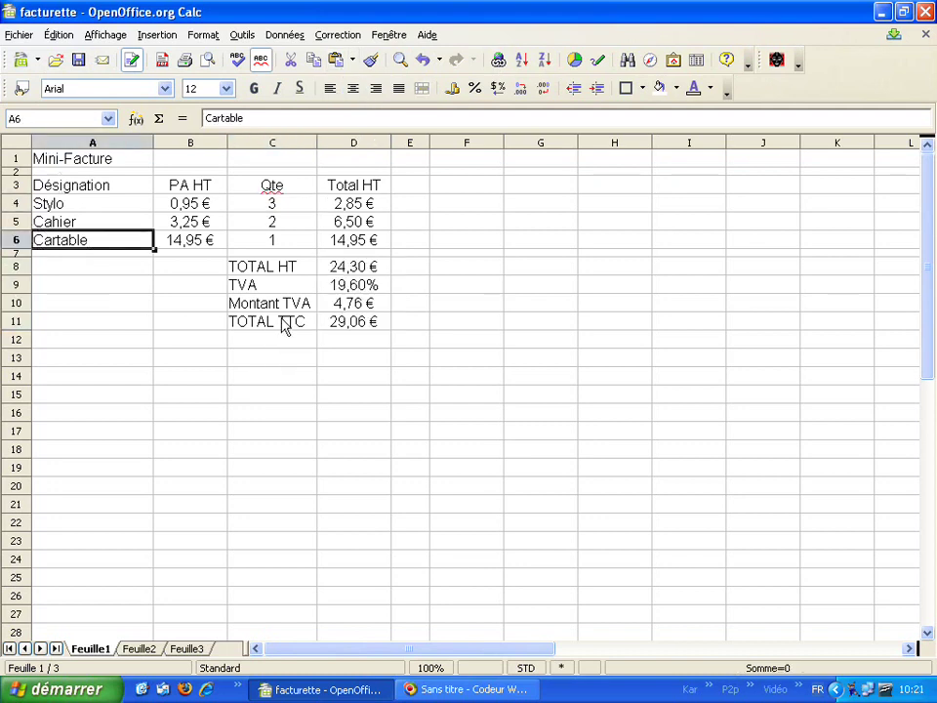
left_click(195, 287)
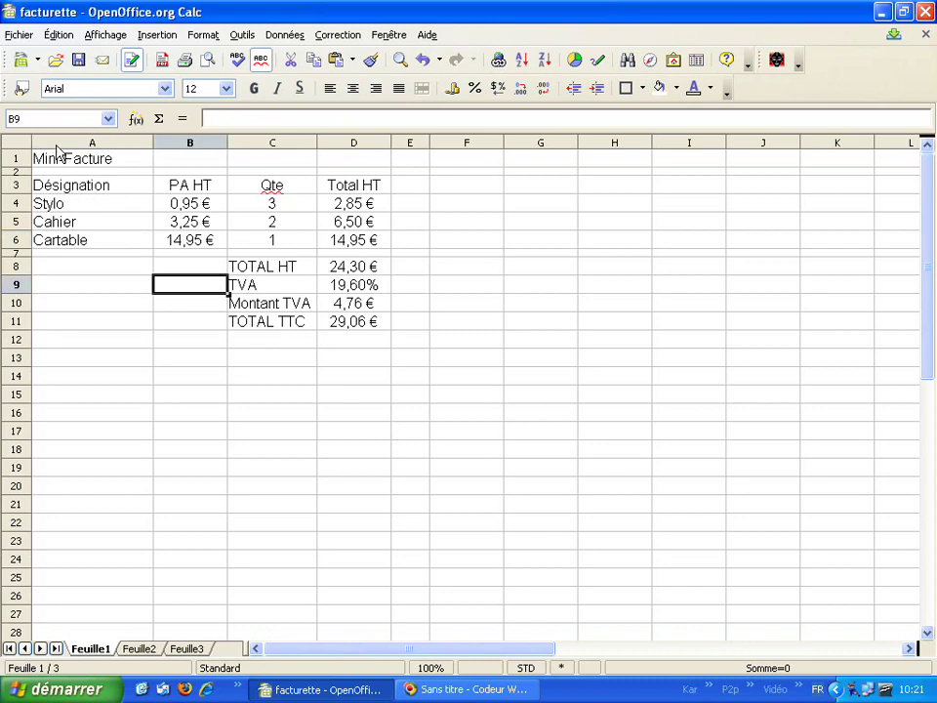
- Define A1:D11 as the print area via Format > Zones d'impression > Définir
left_click_drag(57, 161, 364, 333)
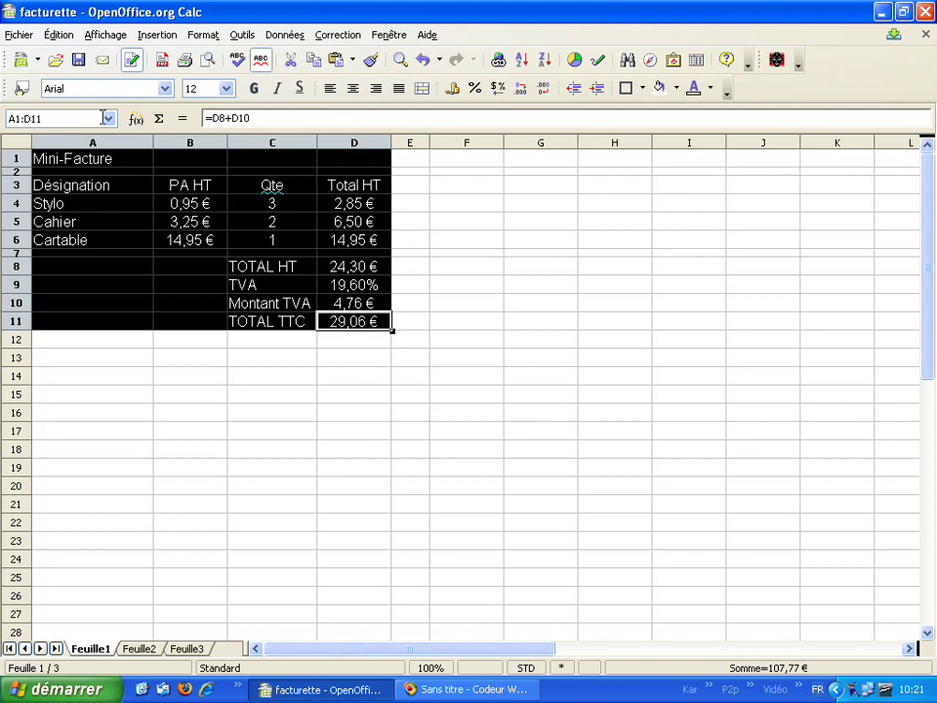
left_click(200, 38)
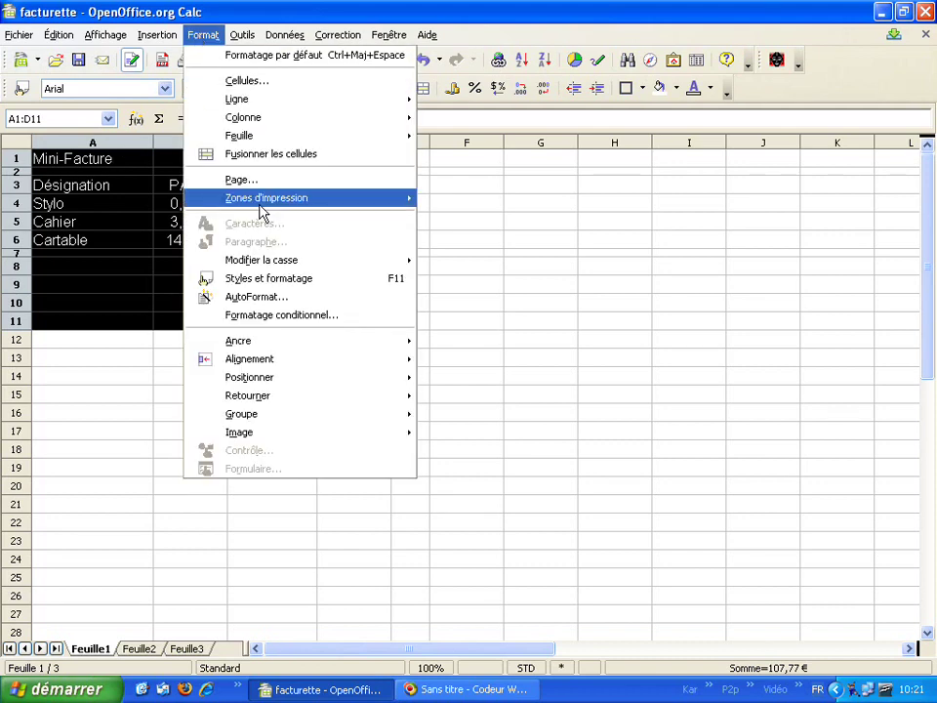
mouse_move(395, 199)
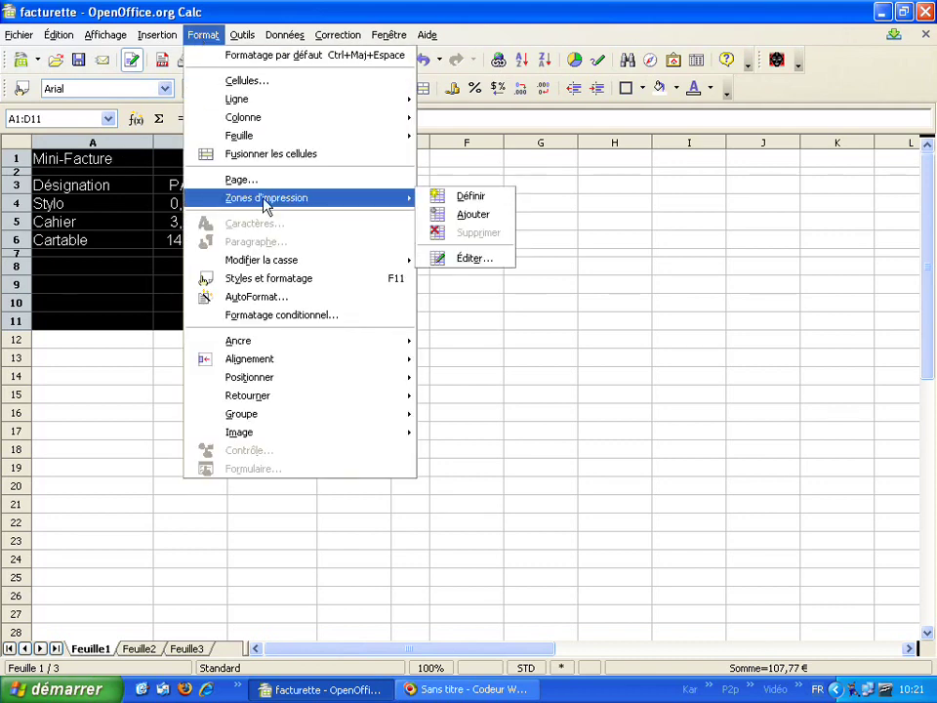
left_click(471, 196)
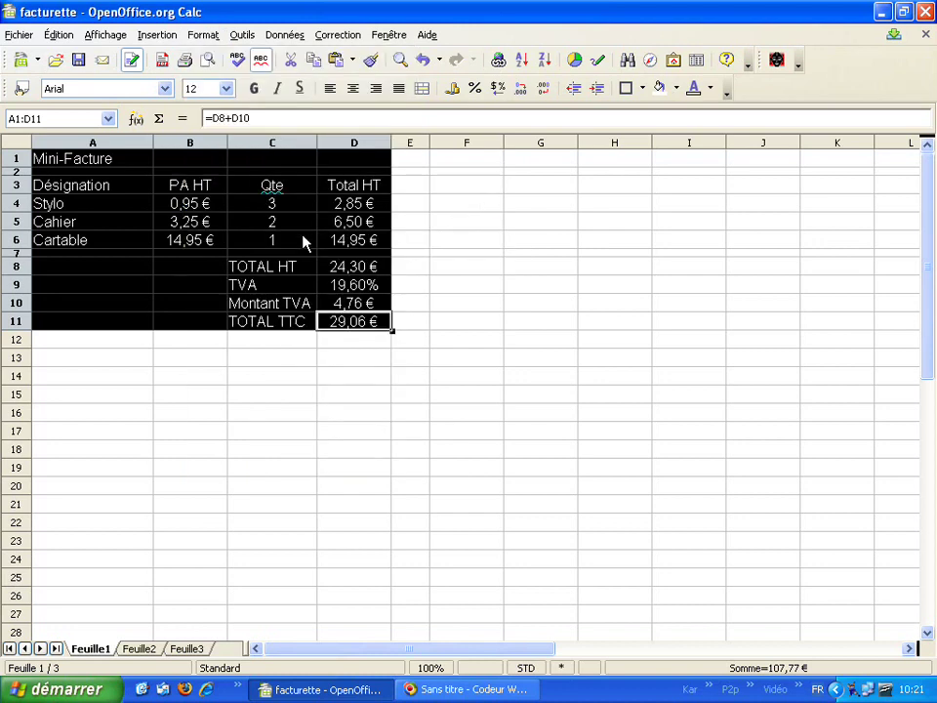
left_click(195, 250)
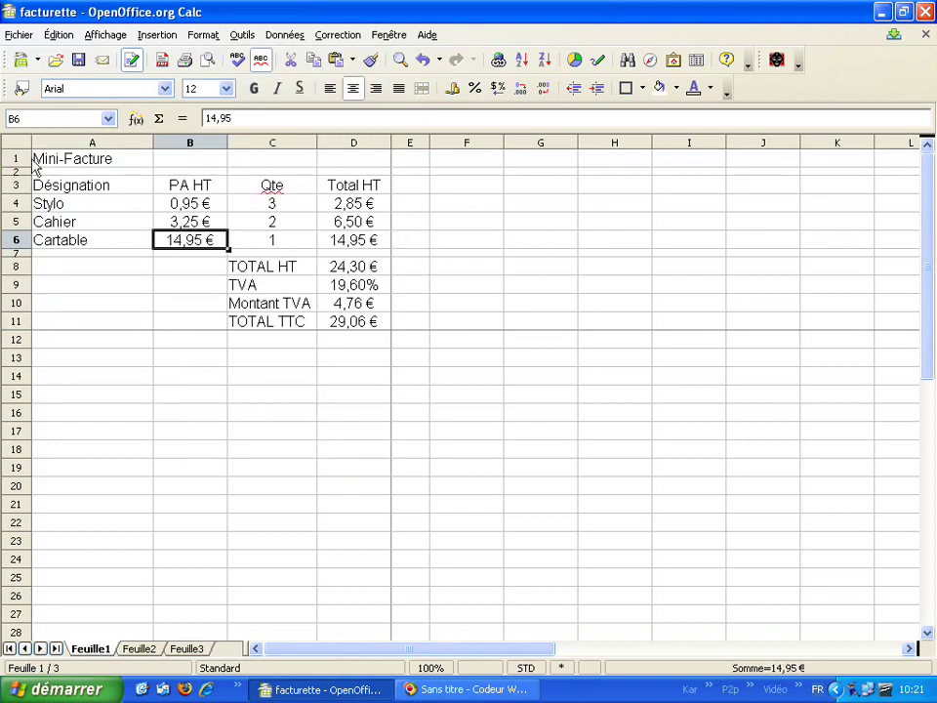
left_click_drag(44, 161, 372, 328)
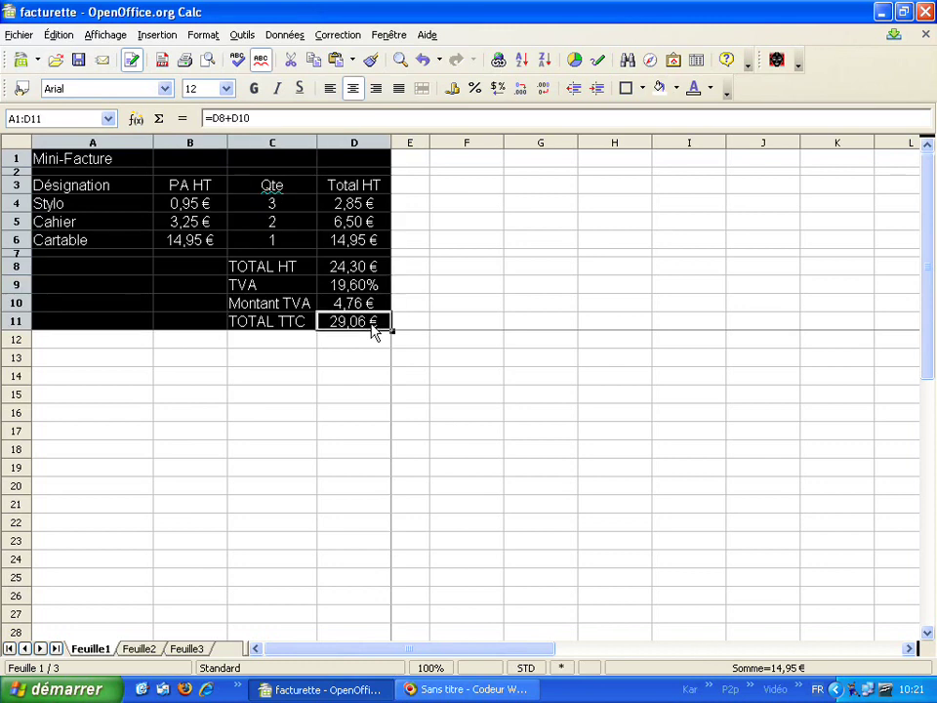
left_click(203, 36)
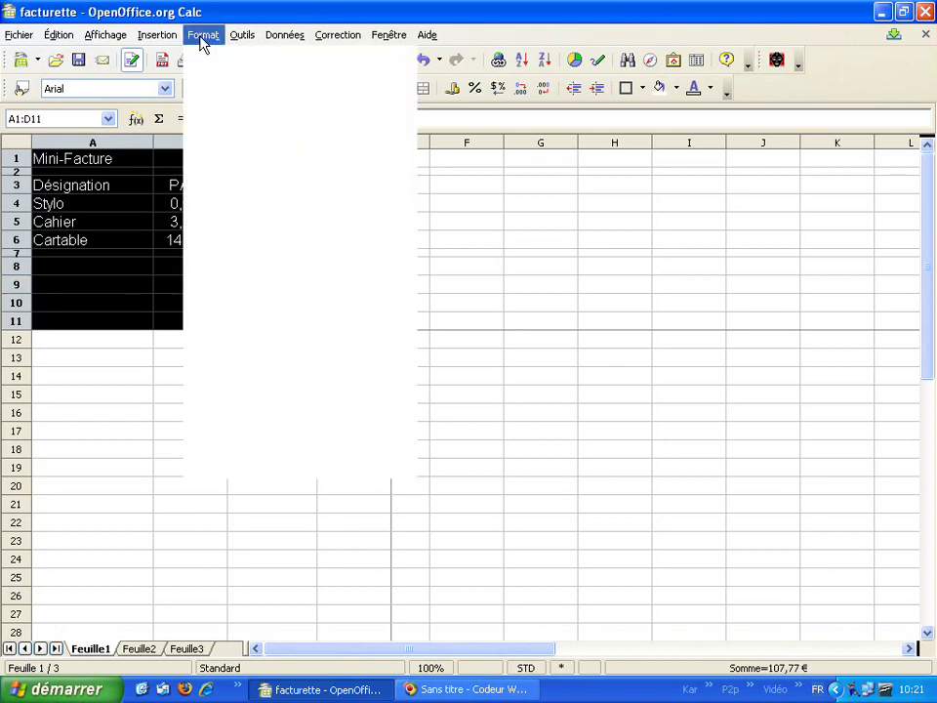
mouse_move(273, 200)
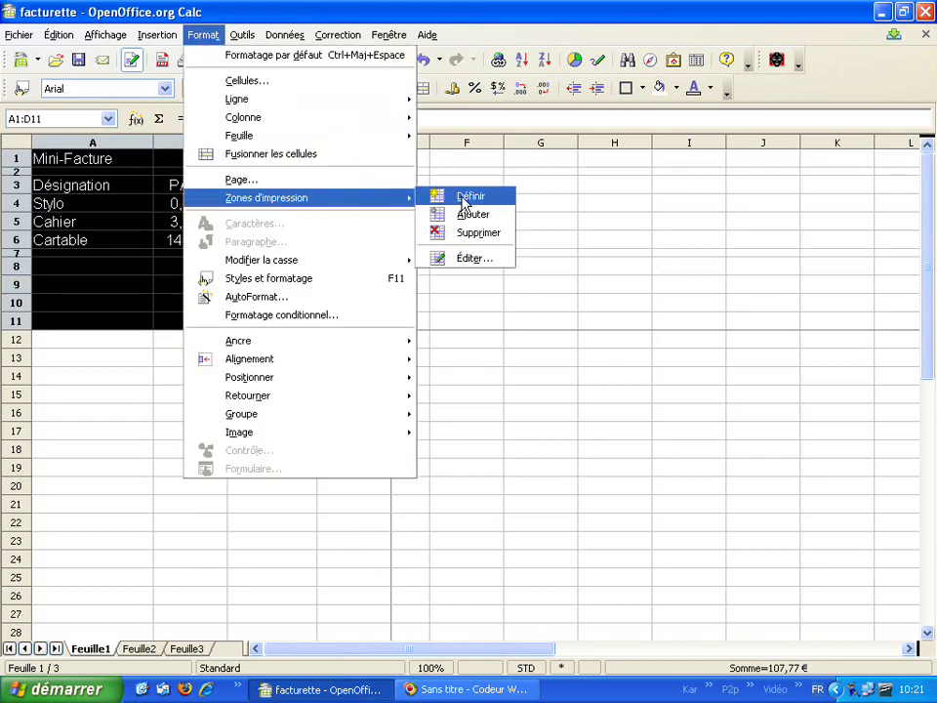
left_click(451, 195)
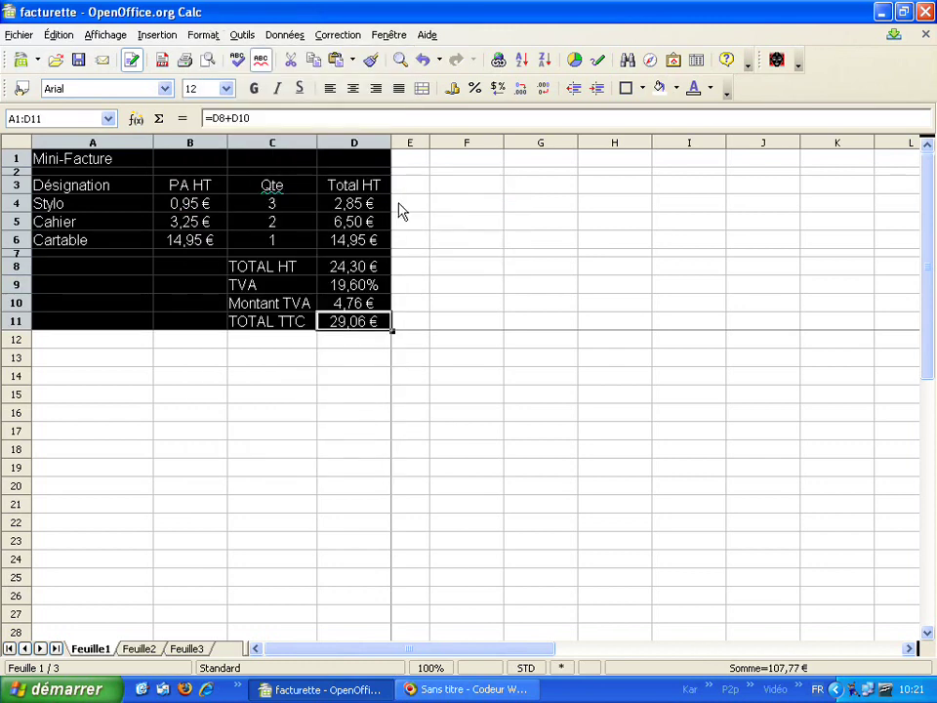
- Check the invoice in print preview zoomed to 100%, then close the preview
left_click(208, 63)
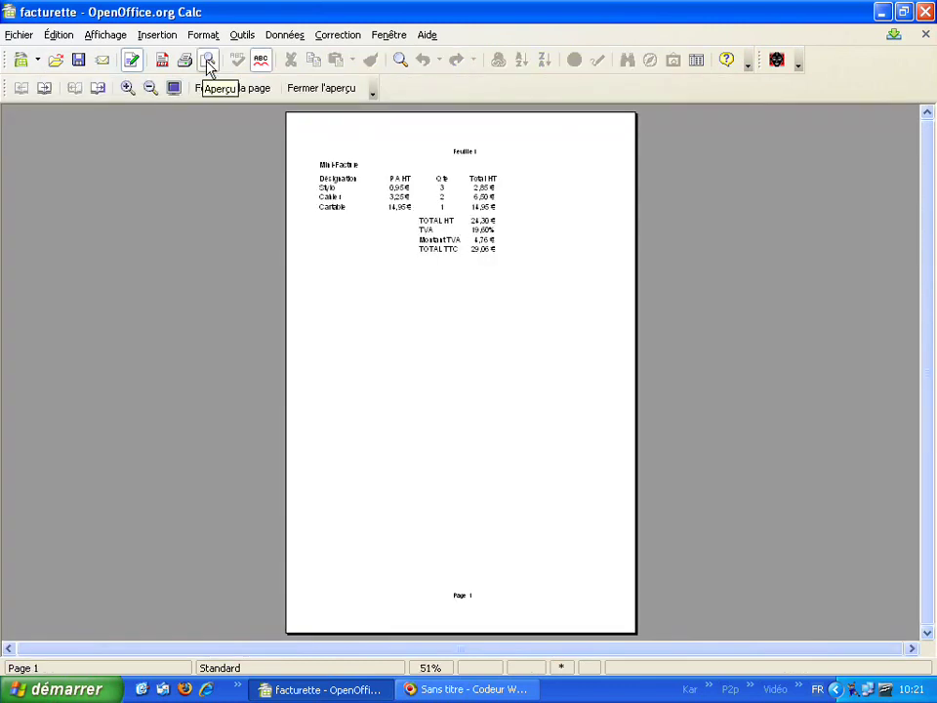
left_click(126, 89)
left_click(126, 89)
left_click(126, 89)
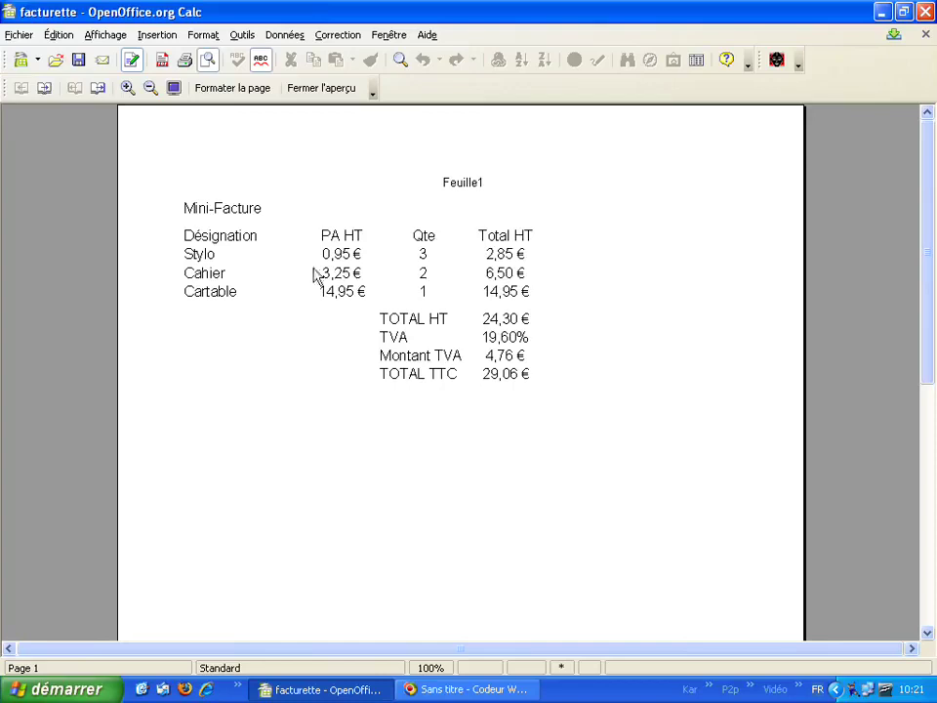
left_click(322, 90)
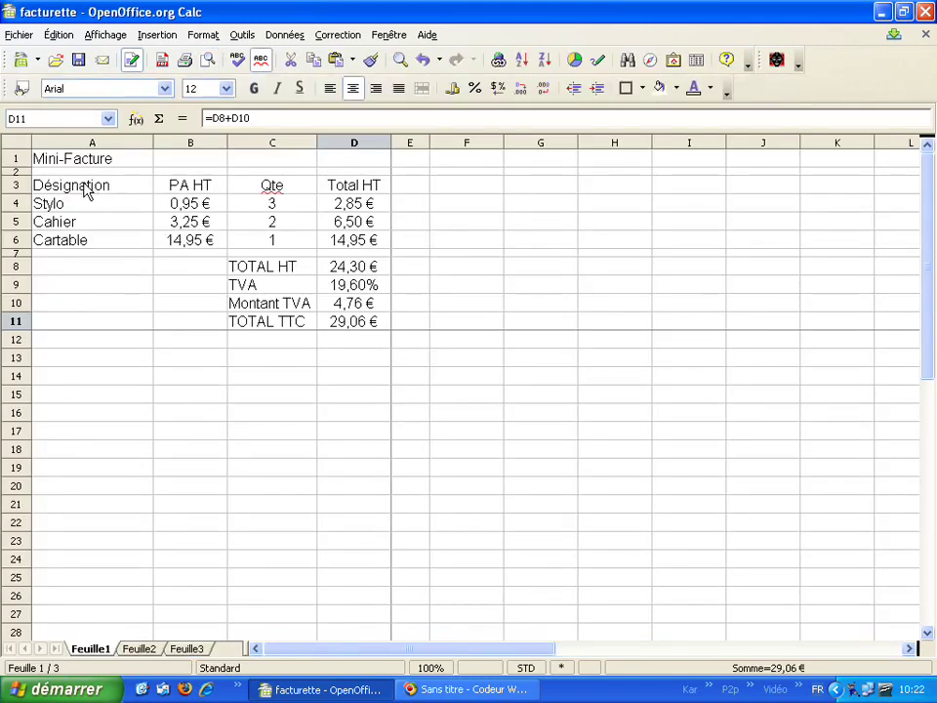
- Apply All Borders to the item table A3:D6 and check it in page preview
mouse_move(87, 188)
left_mouse_down()
mouse_move(353, 257)
mouse_move(356, 246)
left_mouse_up()
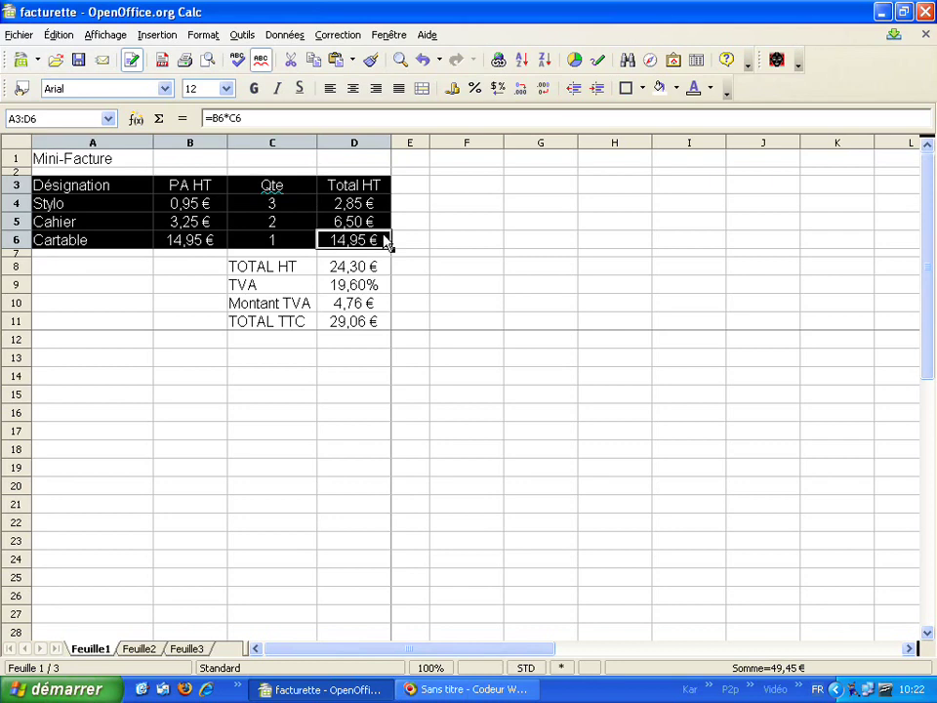
left_click(642, 89)
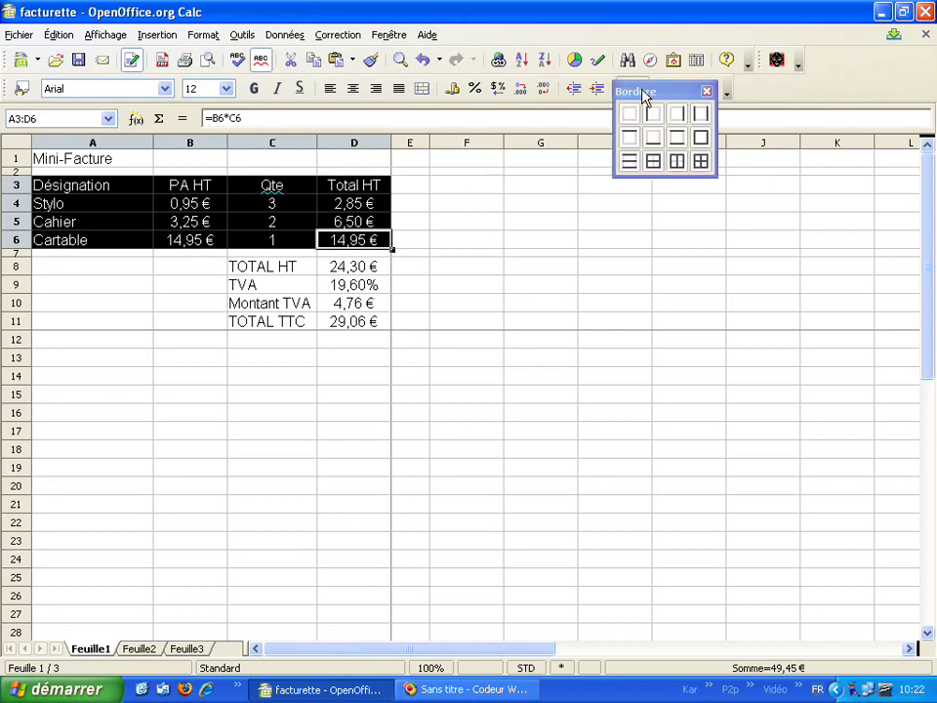
left_click(701, 162)
left_click(701, 163)
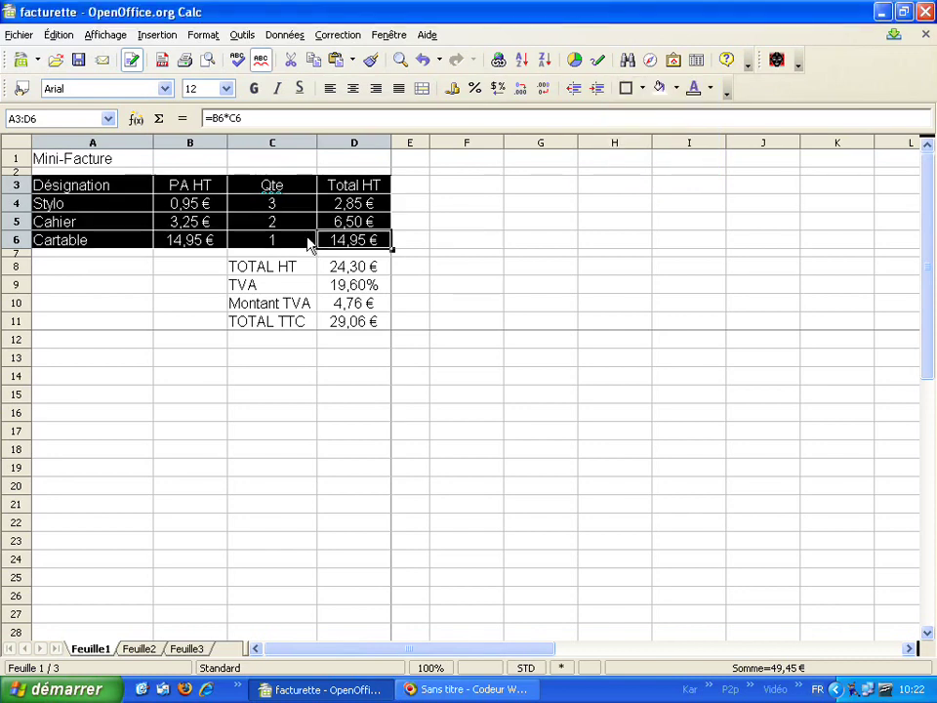
left_click(119, 266)
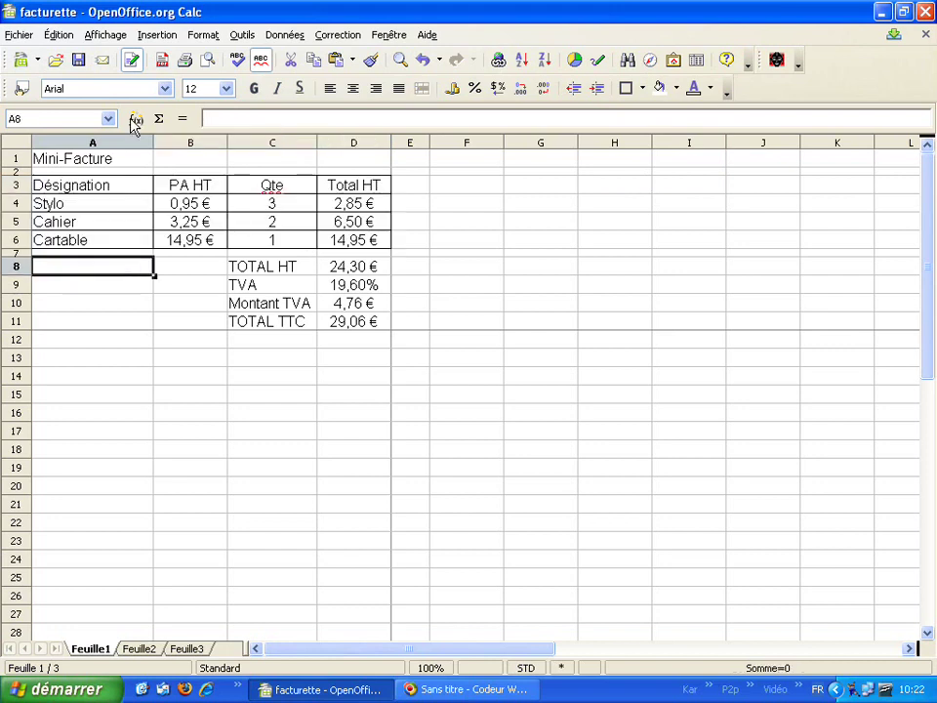
left_click(208, 62)
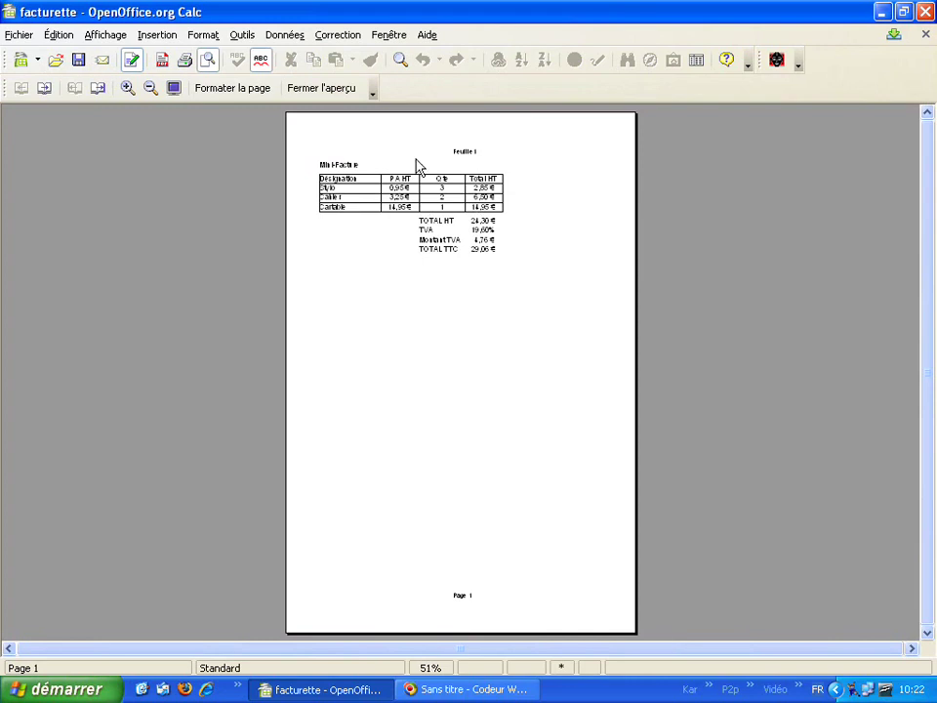
left_click(314, 91)
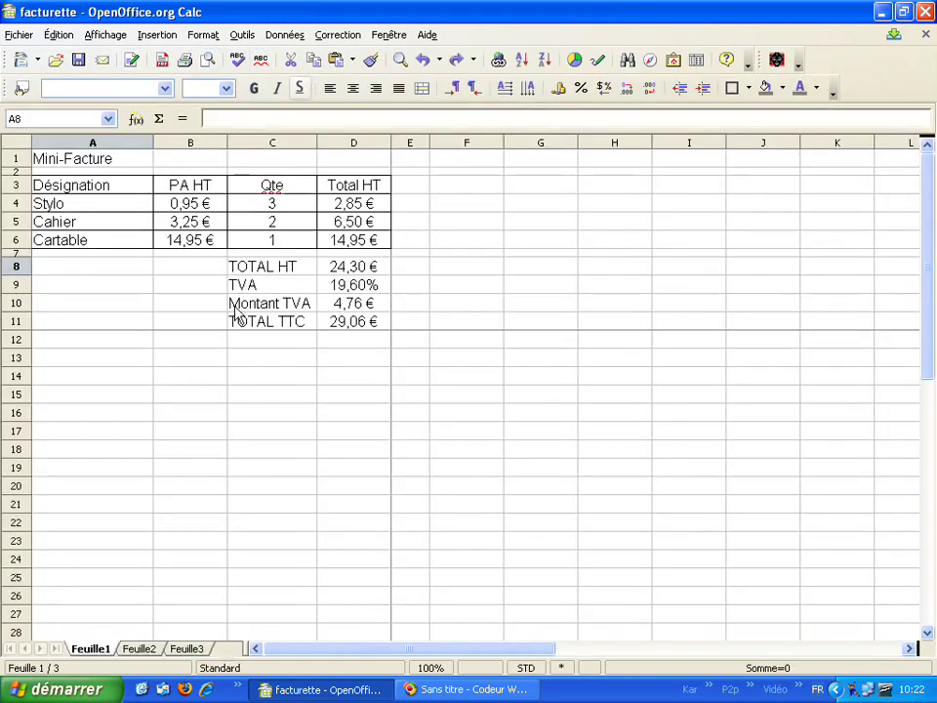
- Apply All Borders to the totals block C8:D11 and verify in page preview
left_click_drag(255, 271, 353, 324)
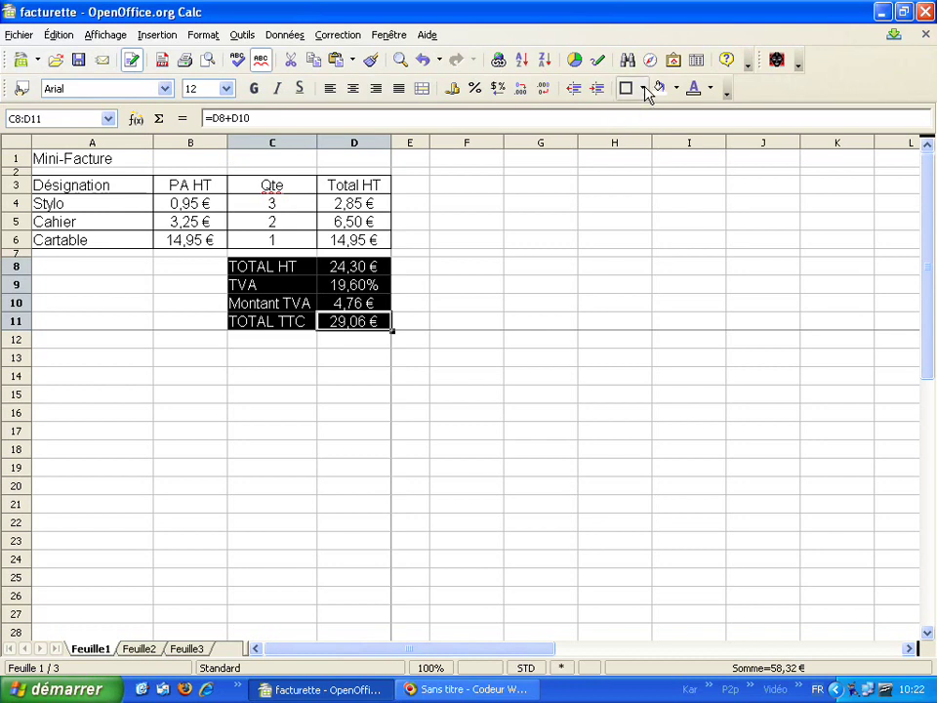
left_click(645, 90)
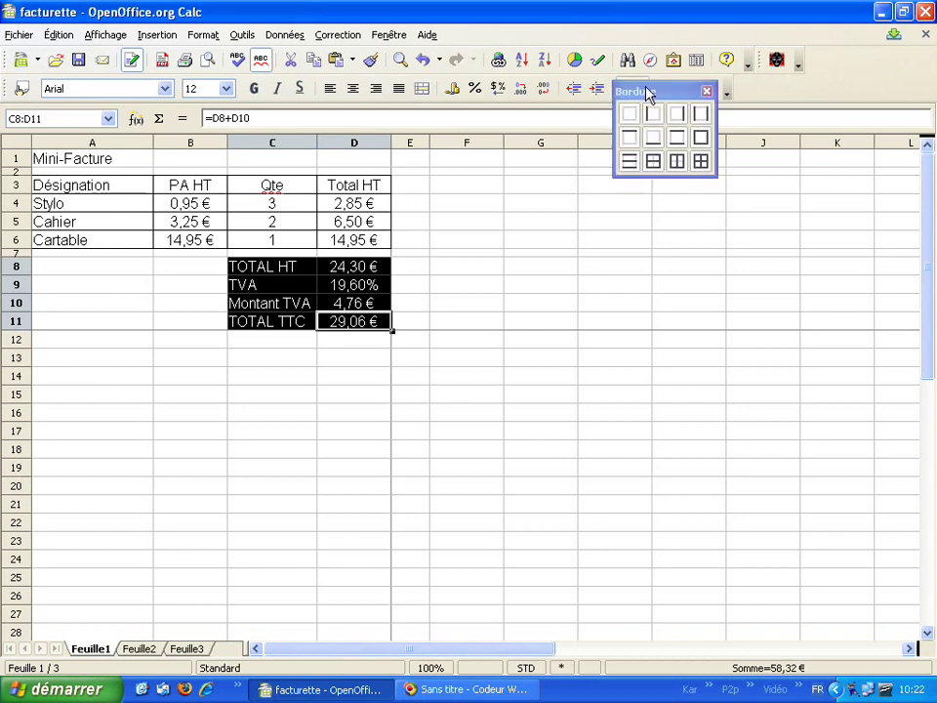
left_click(705, 168)
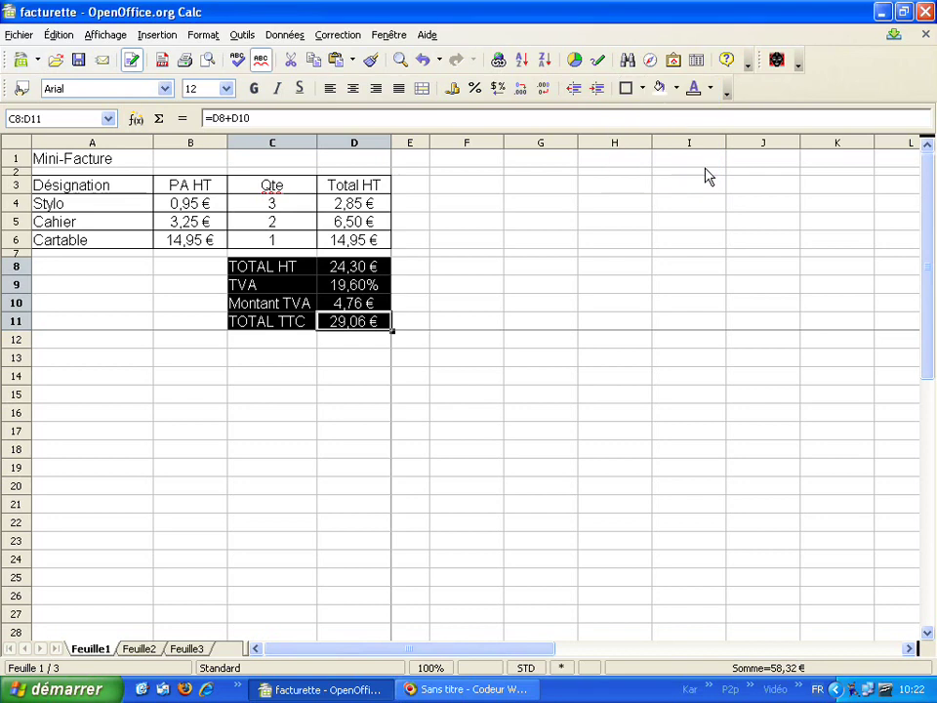
left_click(121, 293)
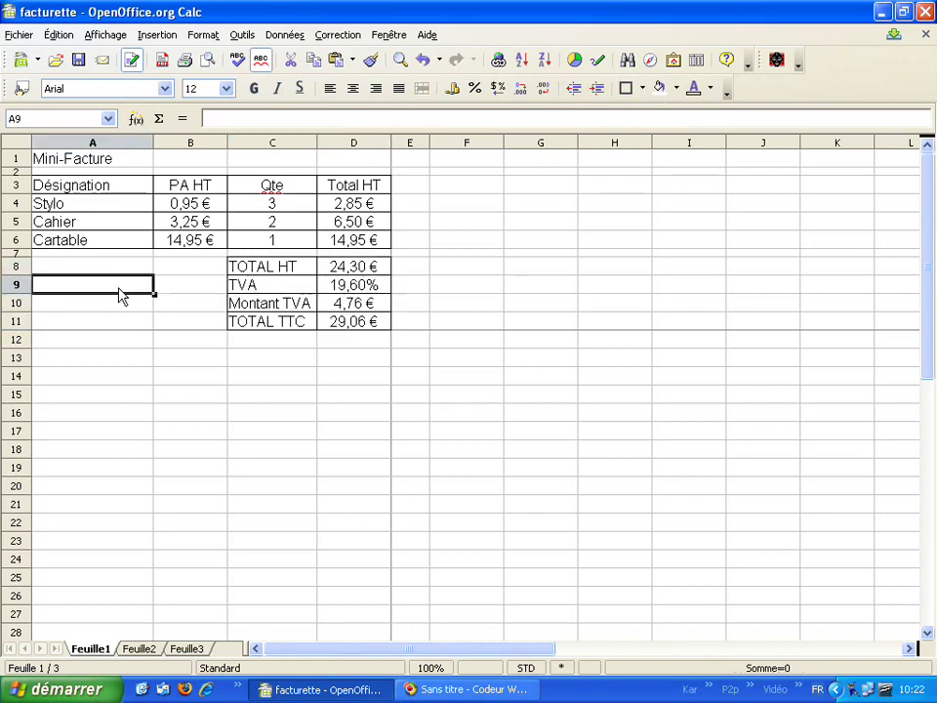
left_click(208, 61)
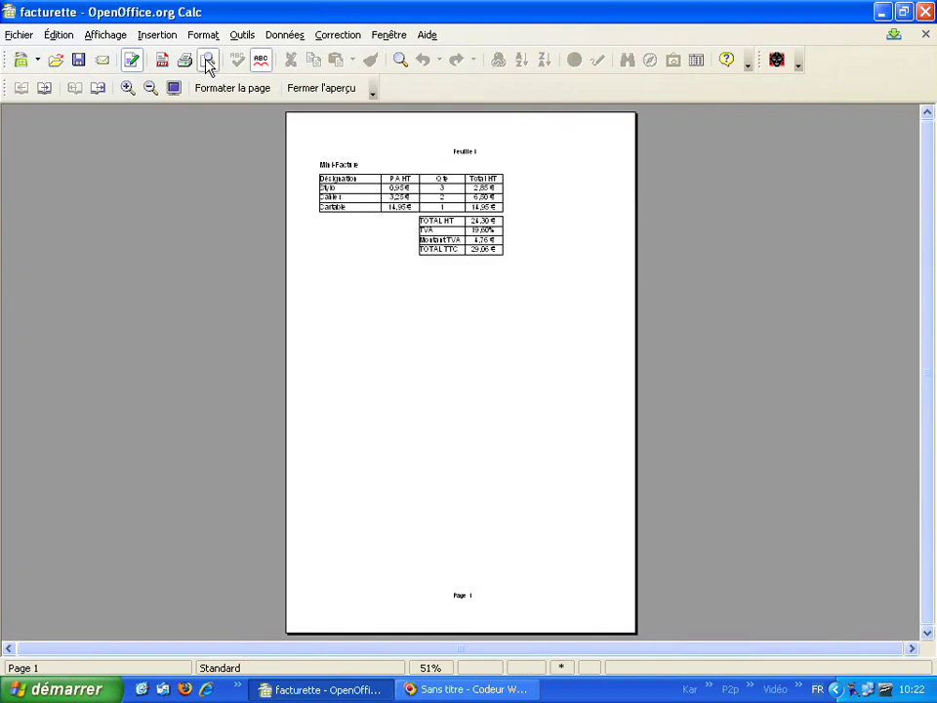
left_click(314, 90)
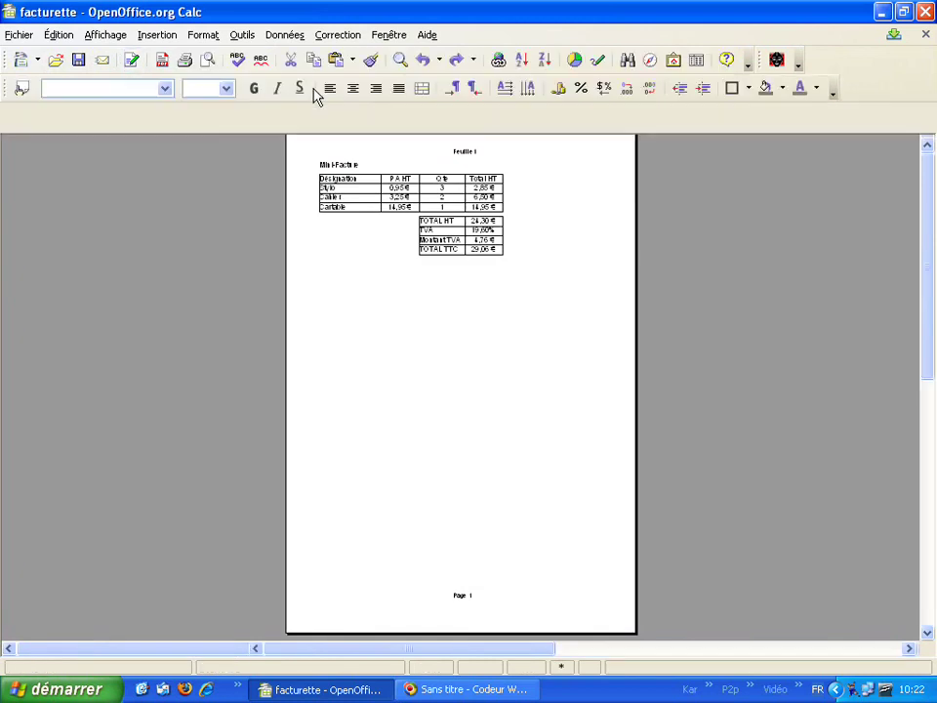
left_click(133, 163)
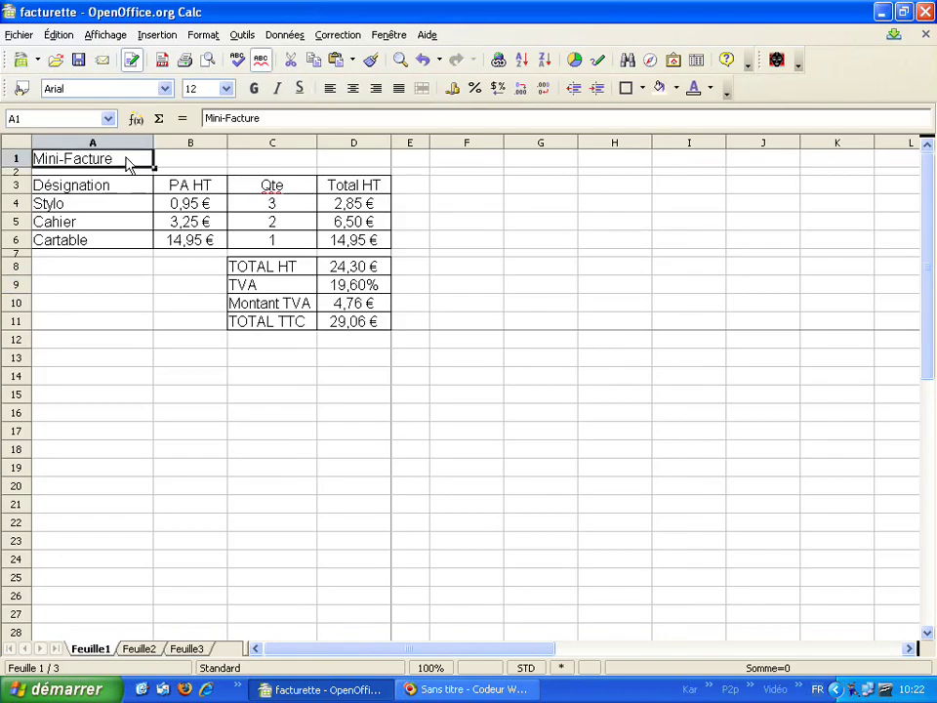
- Bold the Mini-Facture title, italicise the row 3 headers, and bold the TOTAL HT and TOTAL TTC rows
left_click(254, 89)
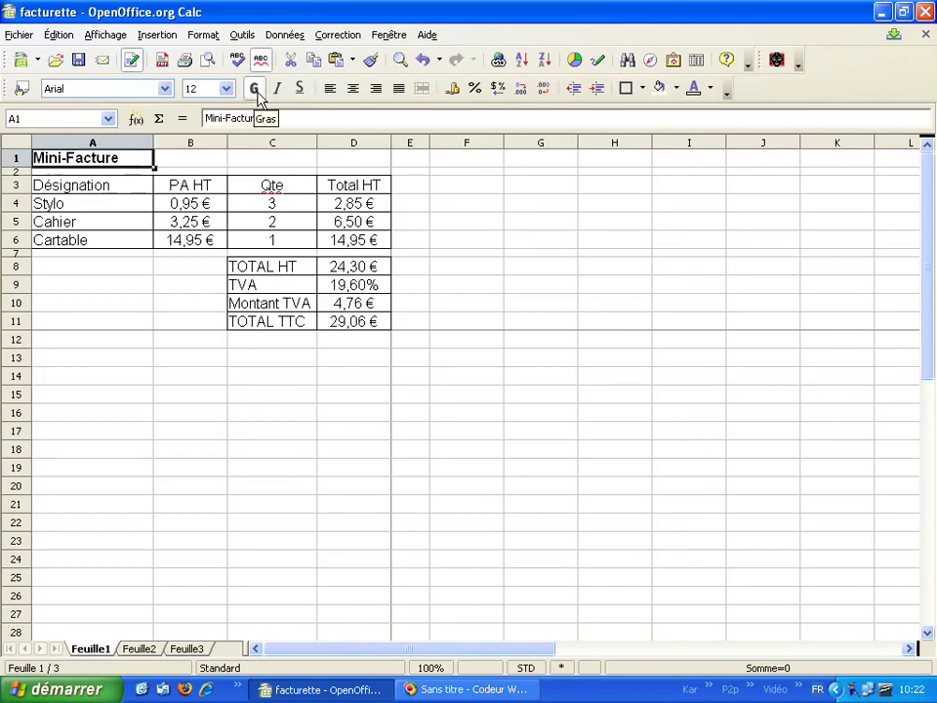
mouse_move(117, 186)
left_mouse_down()
mouse_move(192, 177)
mouse_move(389, 189)
left_mouse_up()
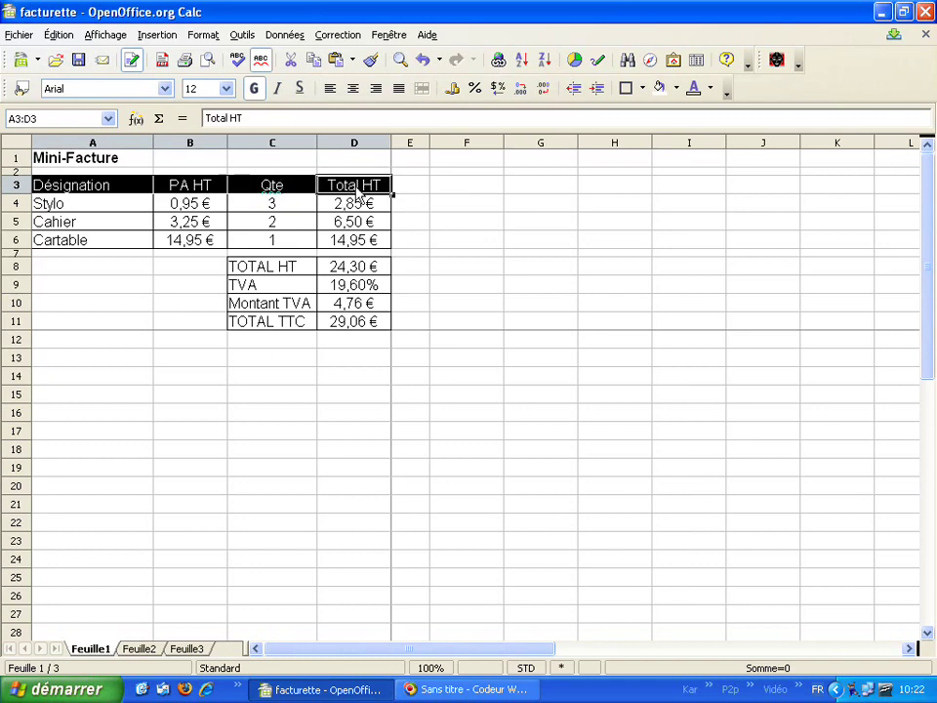
left_click(278, 89)
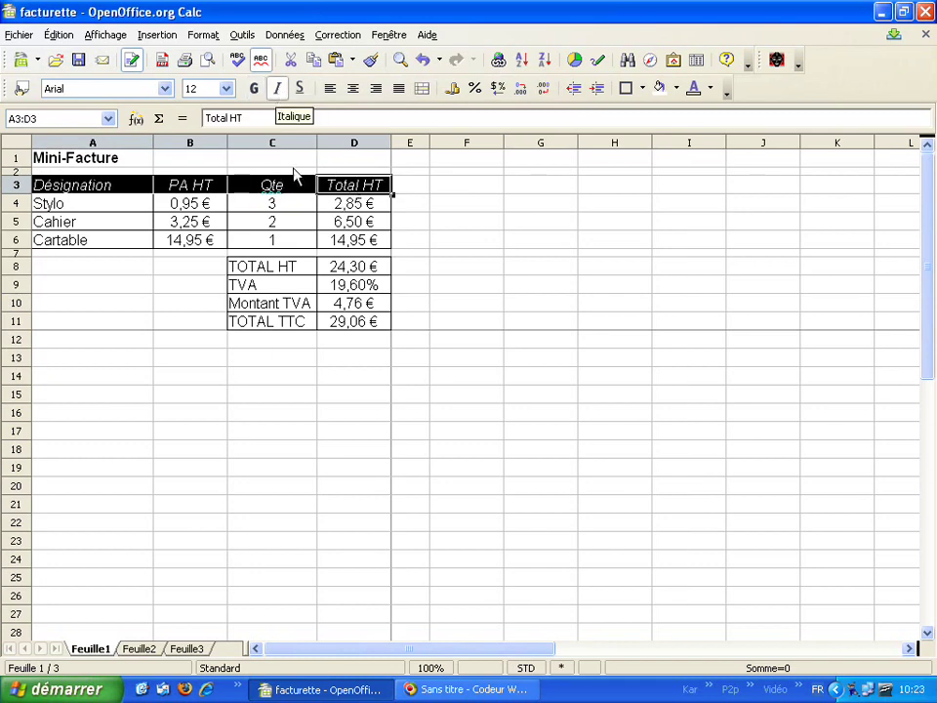
left_click_drag(309, 268, 355, 268)
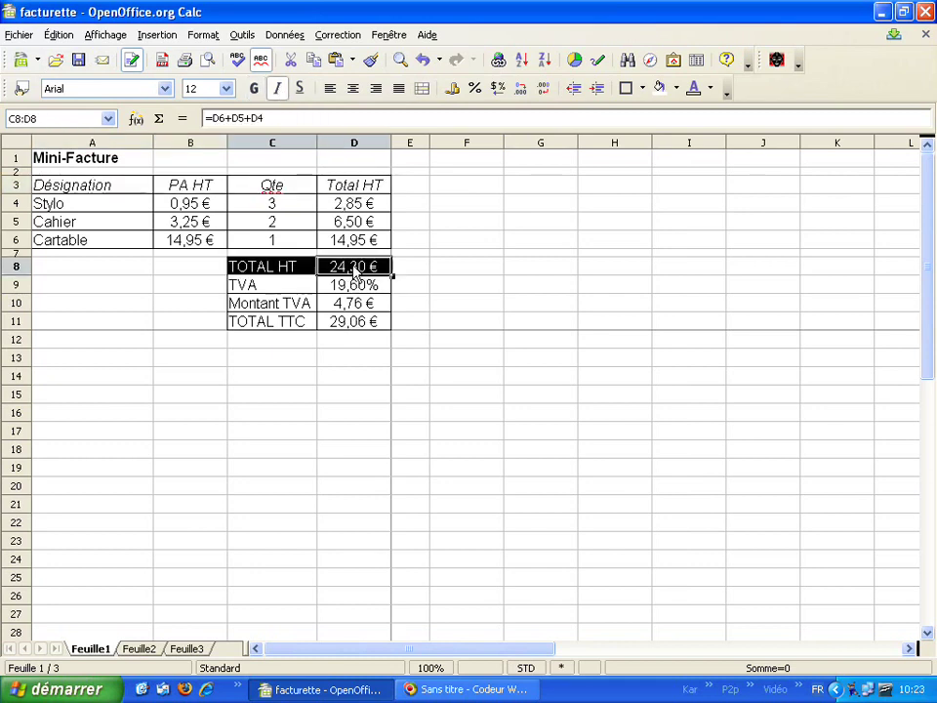
left_click(254, 89)
left_click_drag(297, 324, 352, 325)
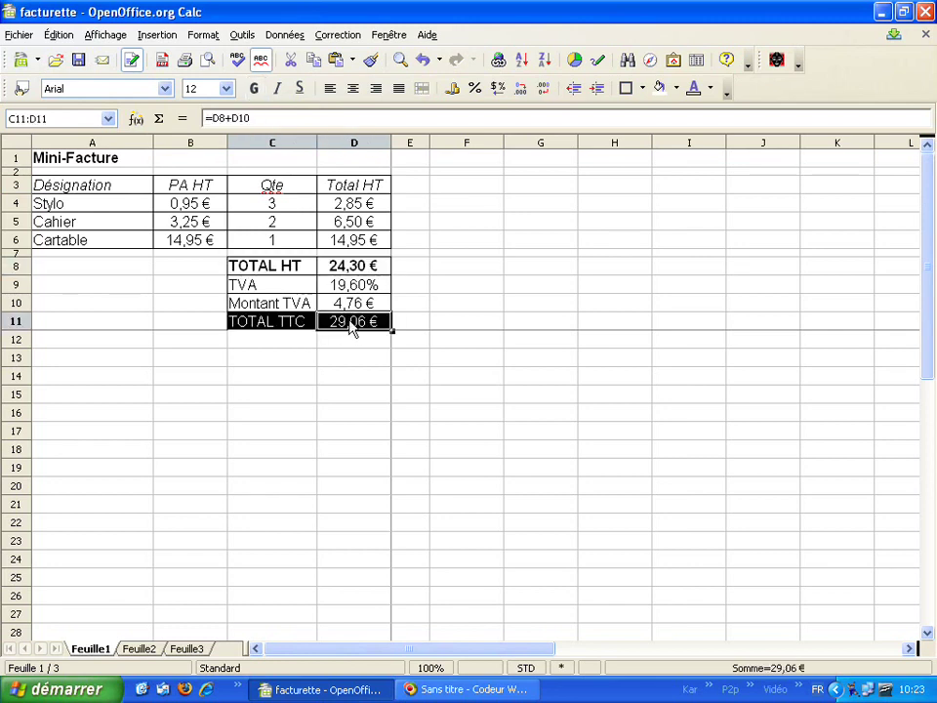
left_click(255, 88)
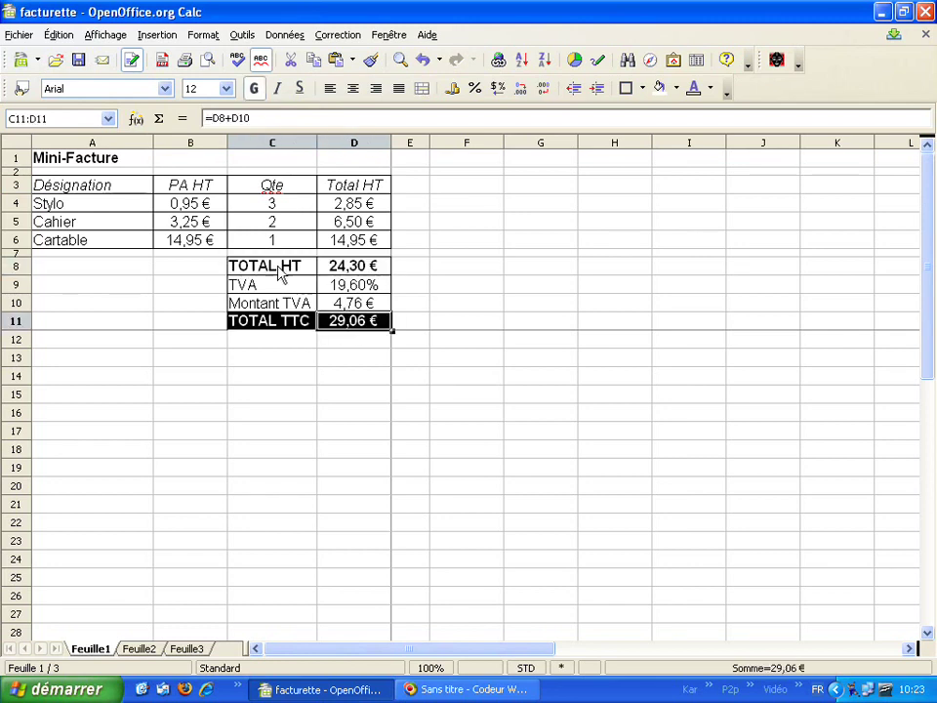
- Colour the TOTAL HT row C8:D8 Light Red
left_click(275, 267)
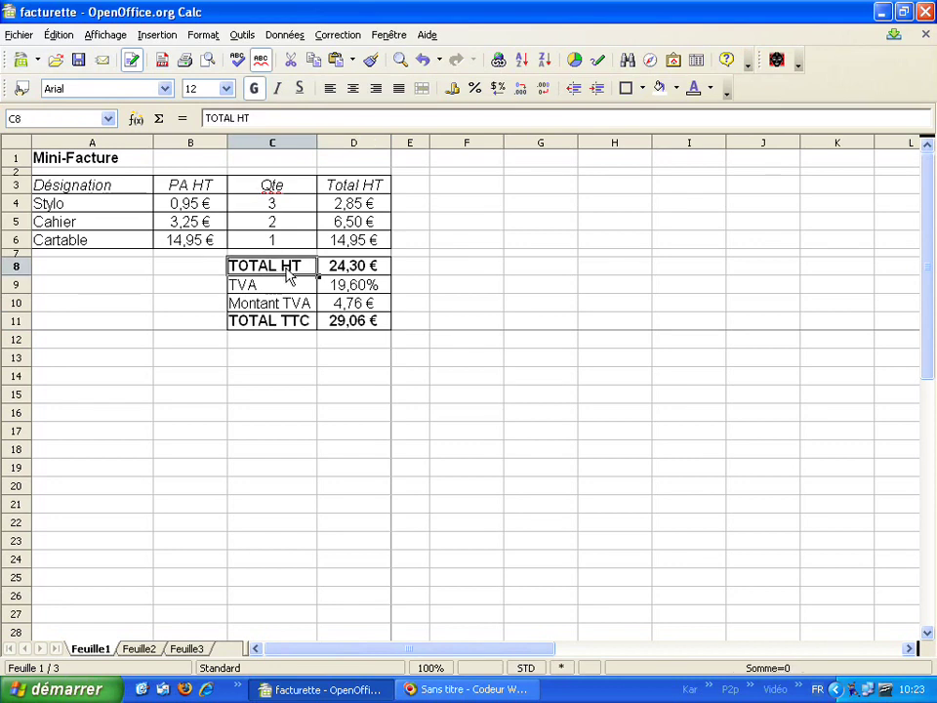
left_click_drag(288, 277, 354, 269)
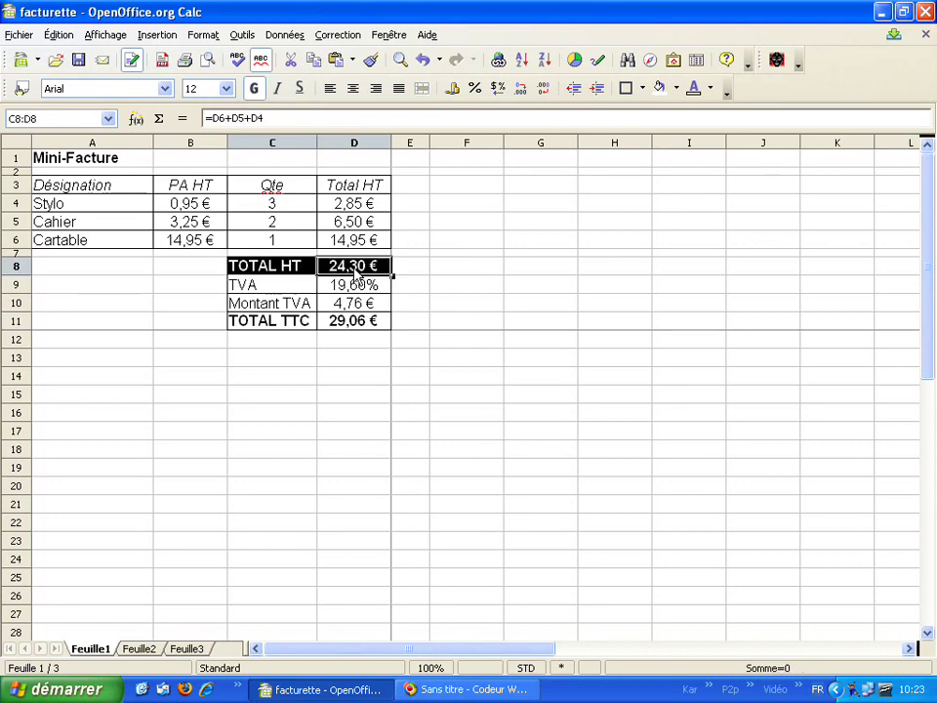
left_click(711, 93)
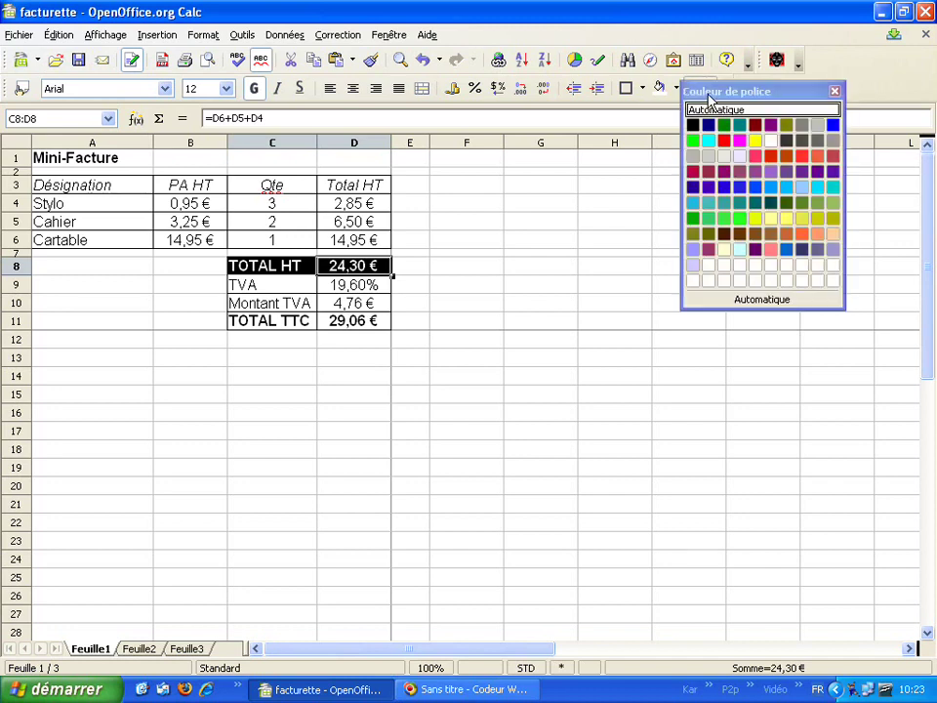
left_click(724, 143)
left_click(179, 268)
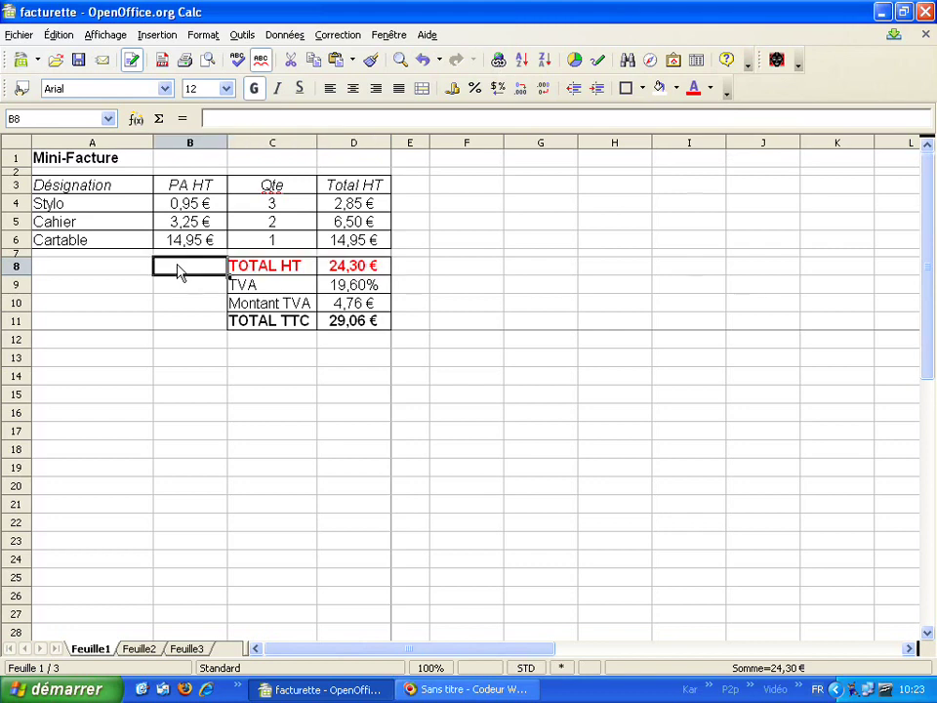
left_click(108, 289)
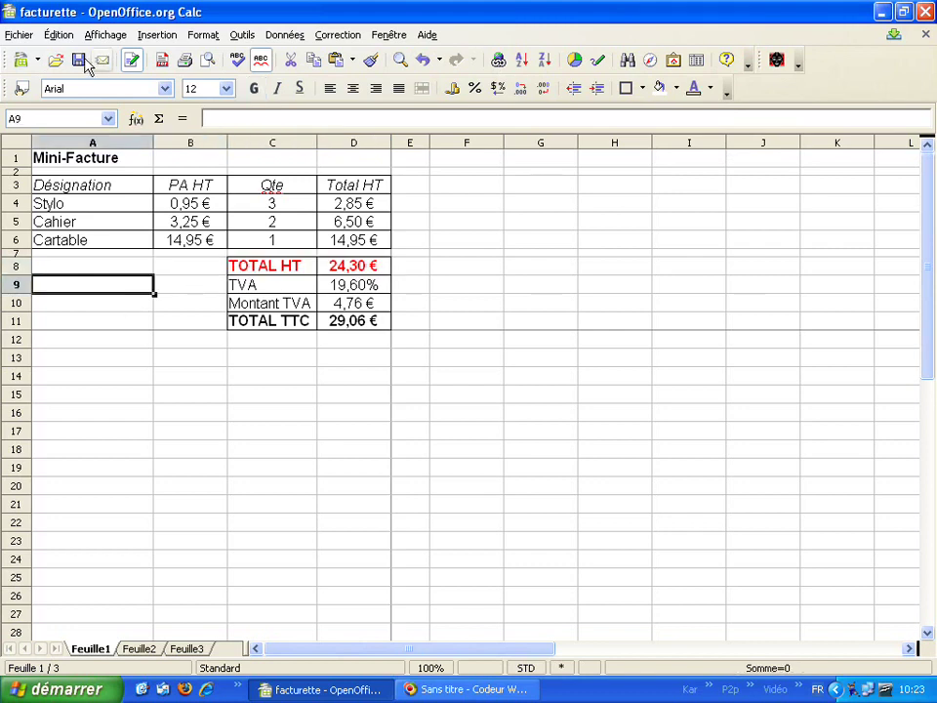
left_click(208, 63)
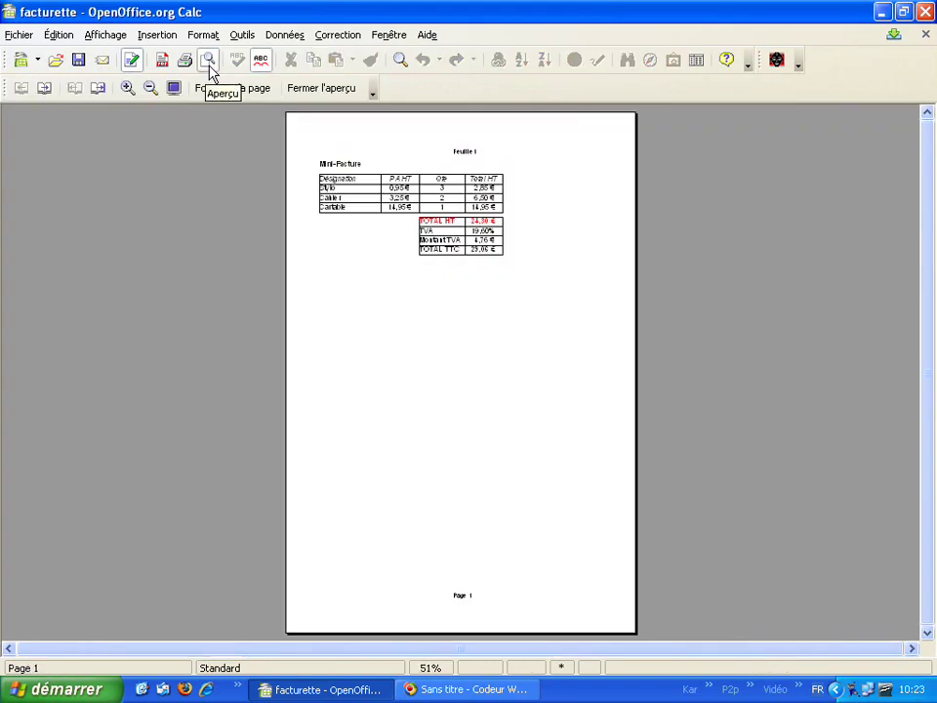
left_click(127, 90)
left_click(127, 89)
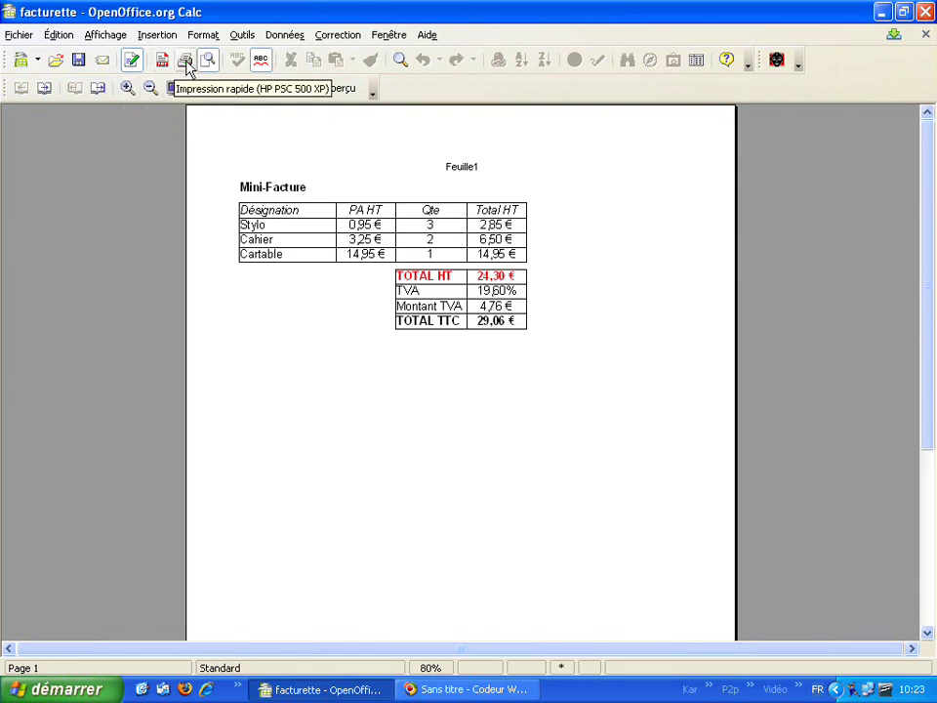
left_click(127, 88)
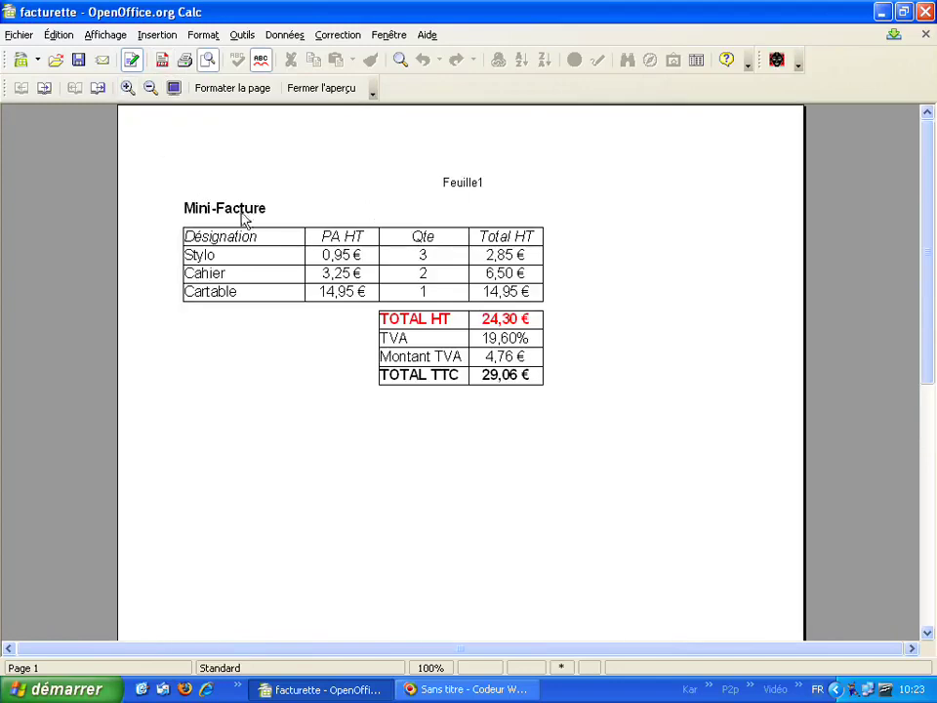
left_click(326, 90)
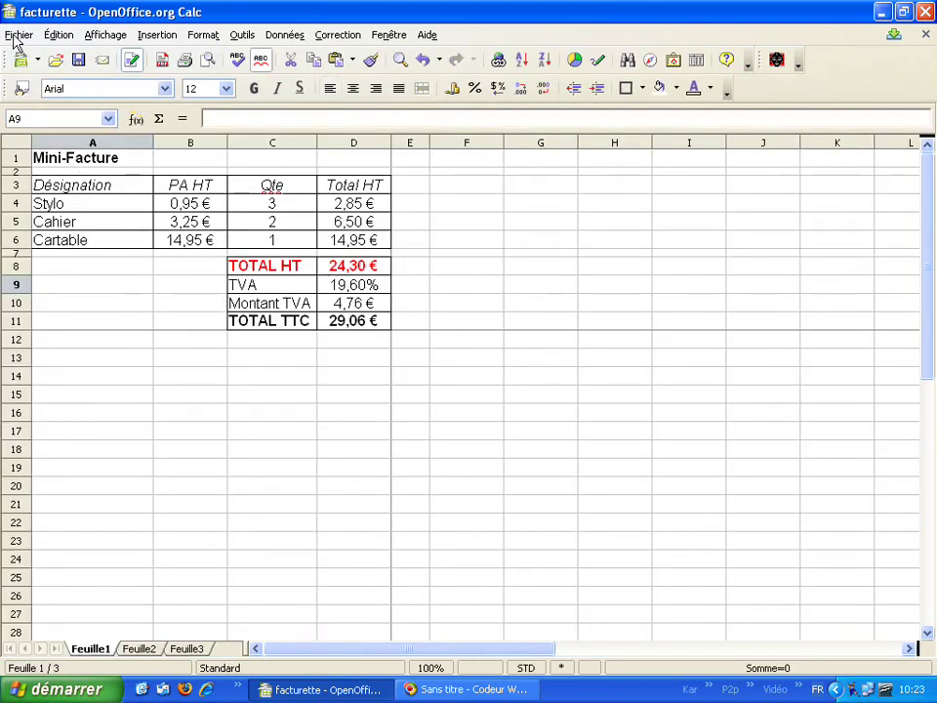
- Save the facturette workbook and switch to sheet Feuille3
left_click(79, 63)
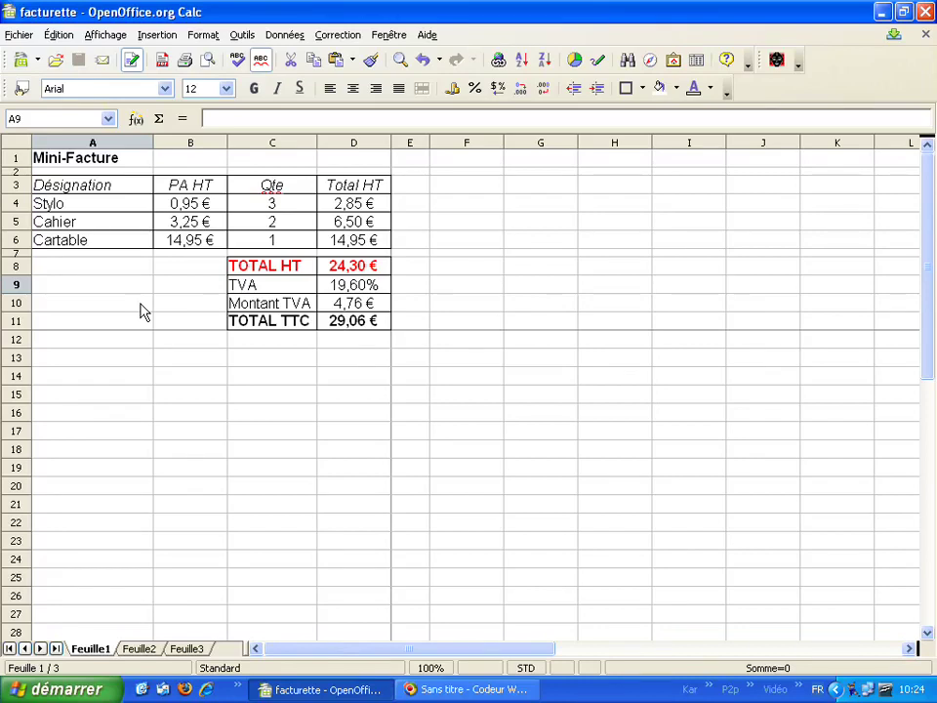
left_click(184, 649)
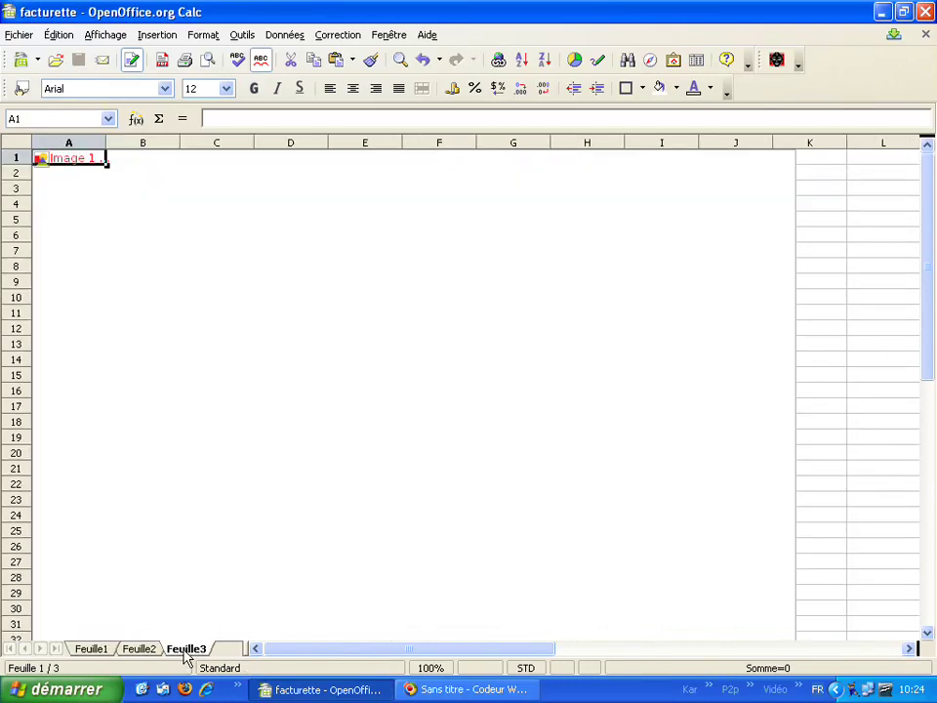